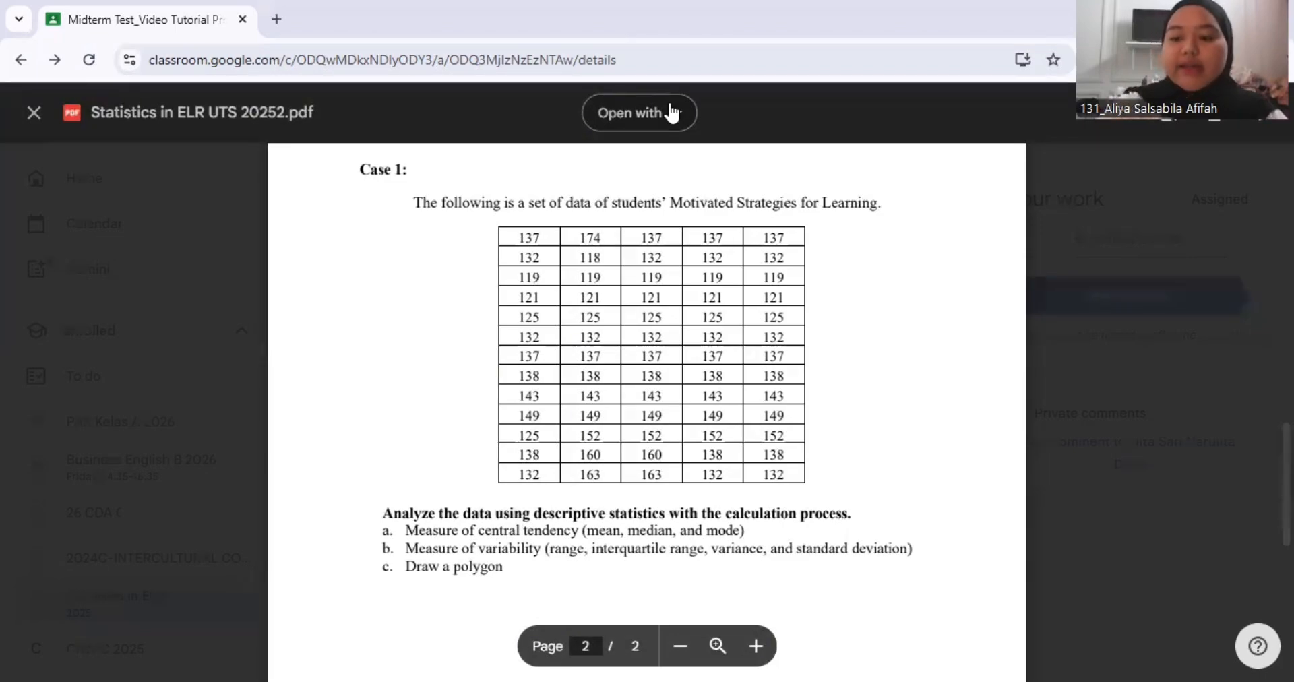
Step: Switch to the Book2 workbook in Excel and examine the raw scores in column A down to row 65
key(alt+Tab)
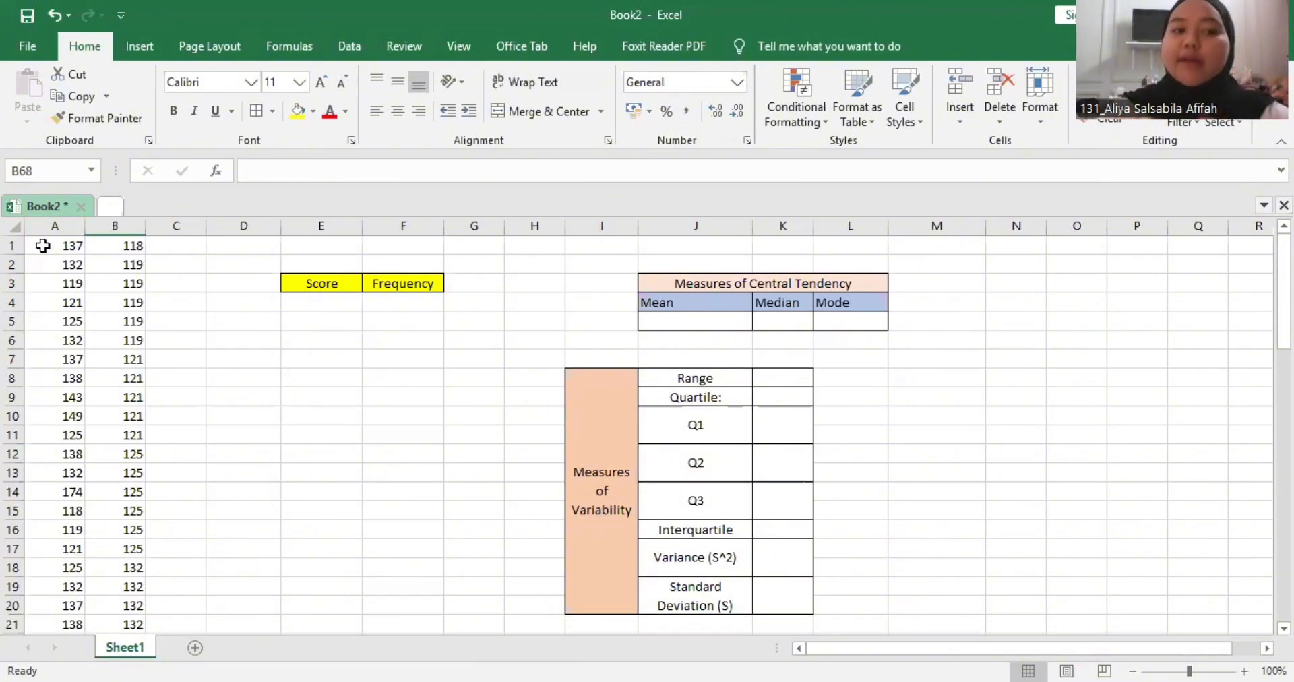
scroll(47, 259, down, 4)
scroll(48, 262, up, 4)
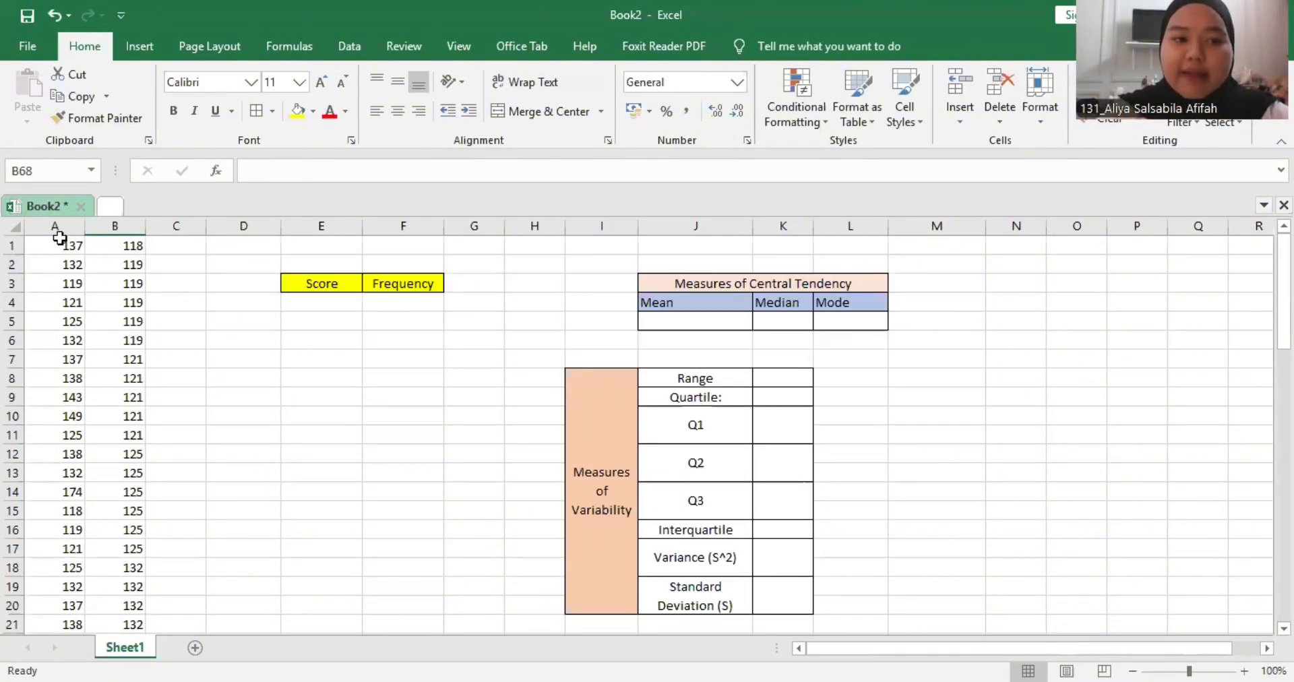
click(68, 245)
scroll(54, 269, down, 3)
scroll(58, 287, down, 15)
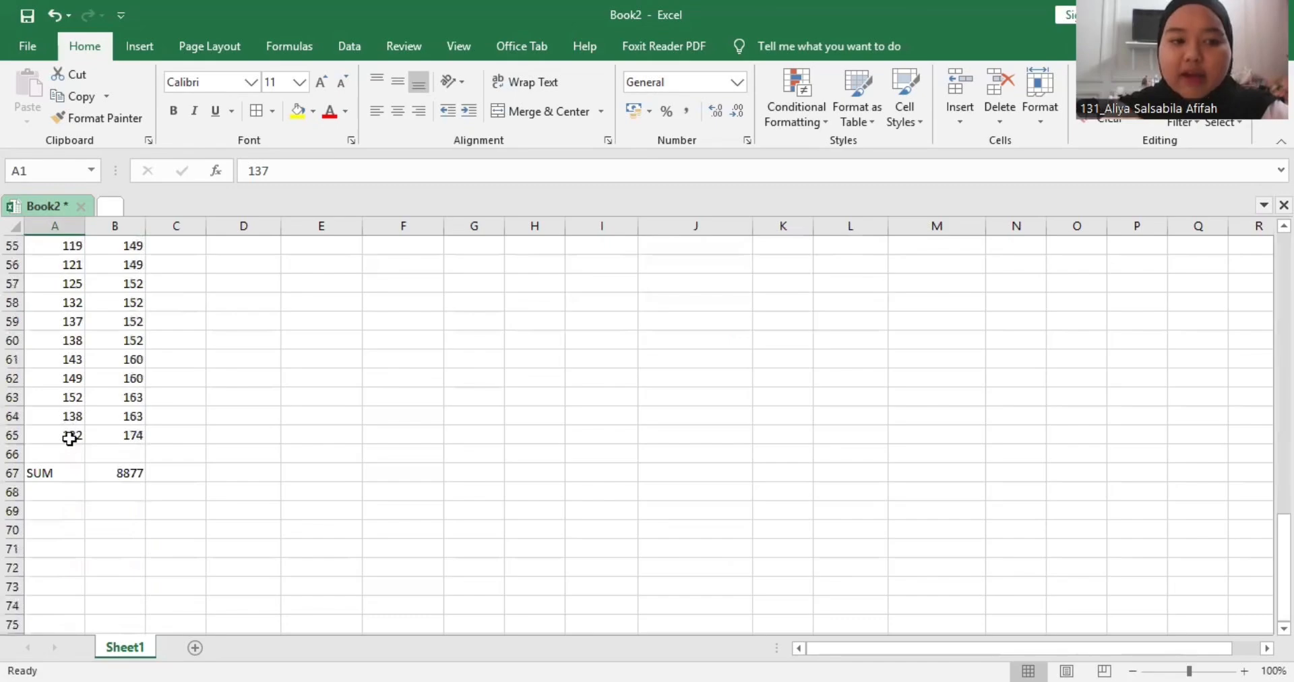
scroll(131, 400, up, 13)
scroll(133, 399, up, 5)
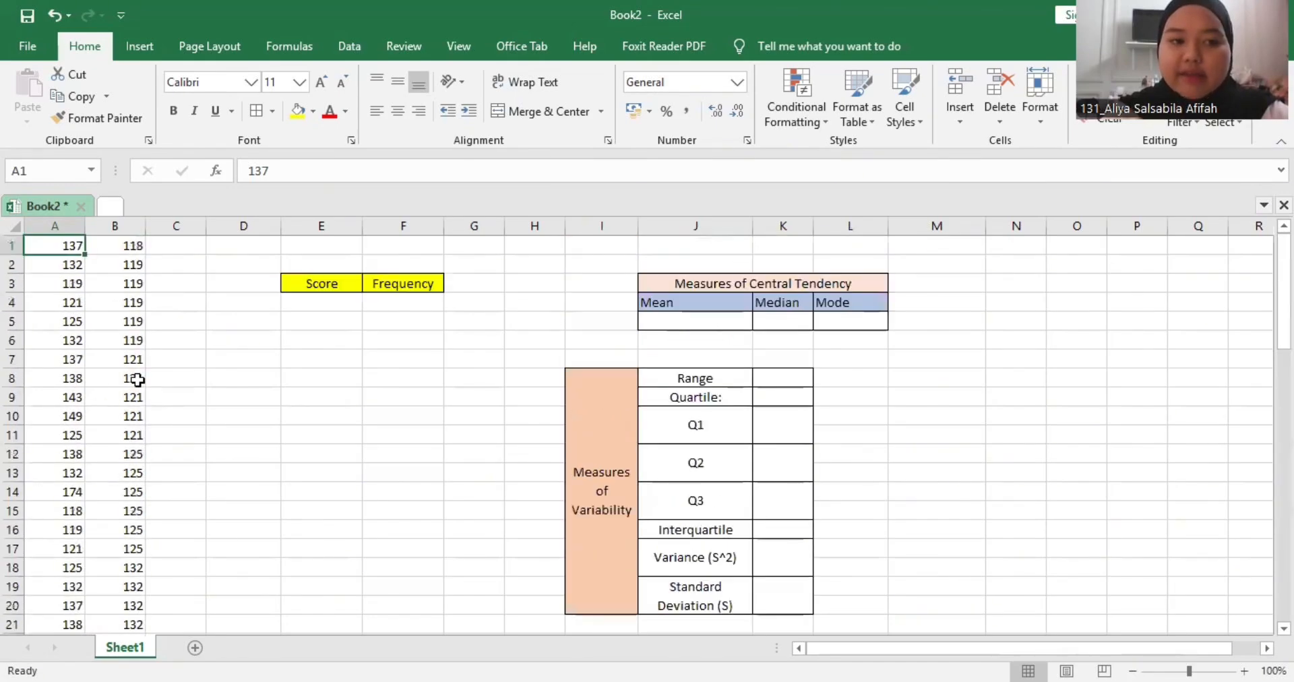
Step: Examine the sorted scores in column B and the formula in the SUM cell B67
click(171, 244)
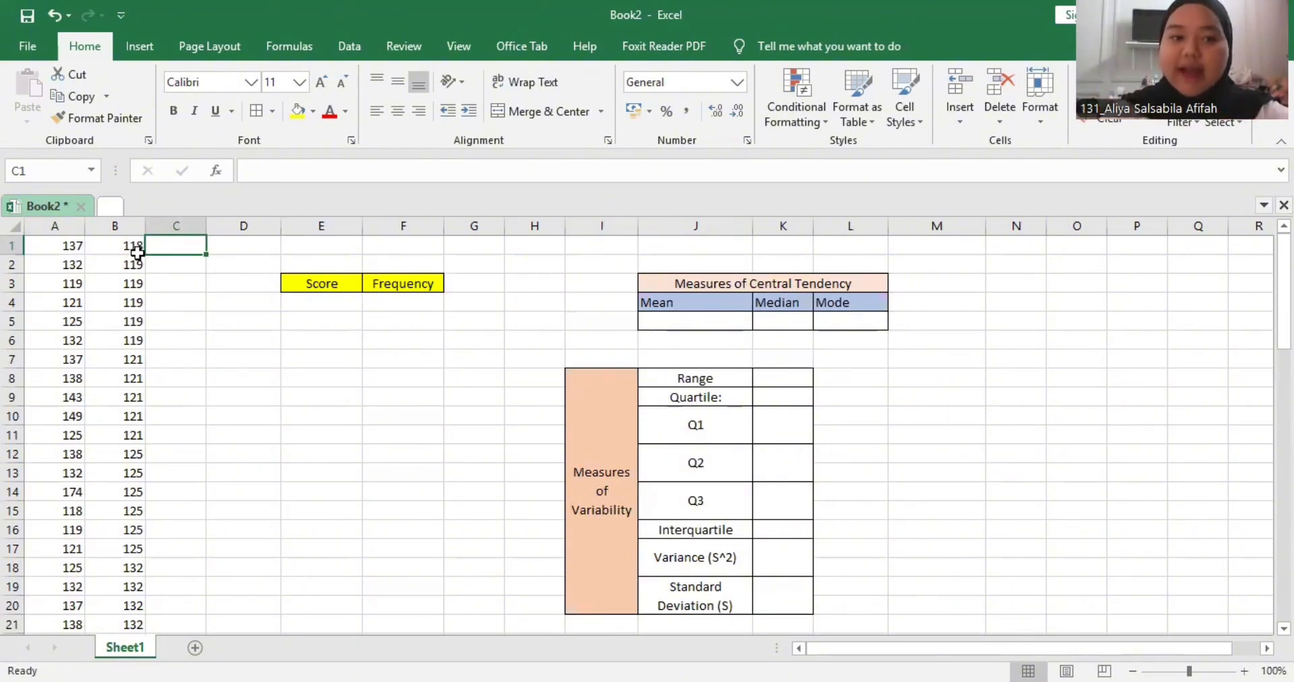
click(136, 251)
scroll(129, 283, down, 9)
scroll(128, 350, down, 12)
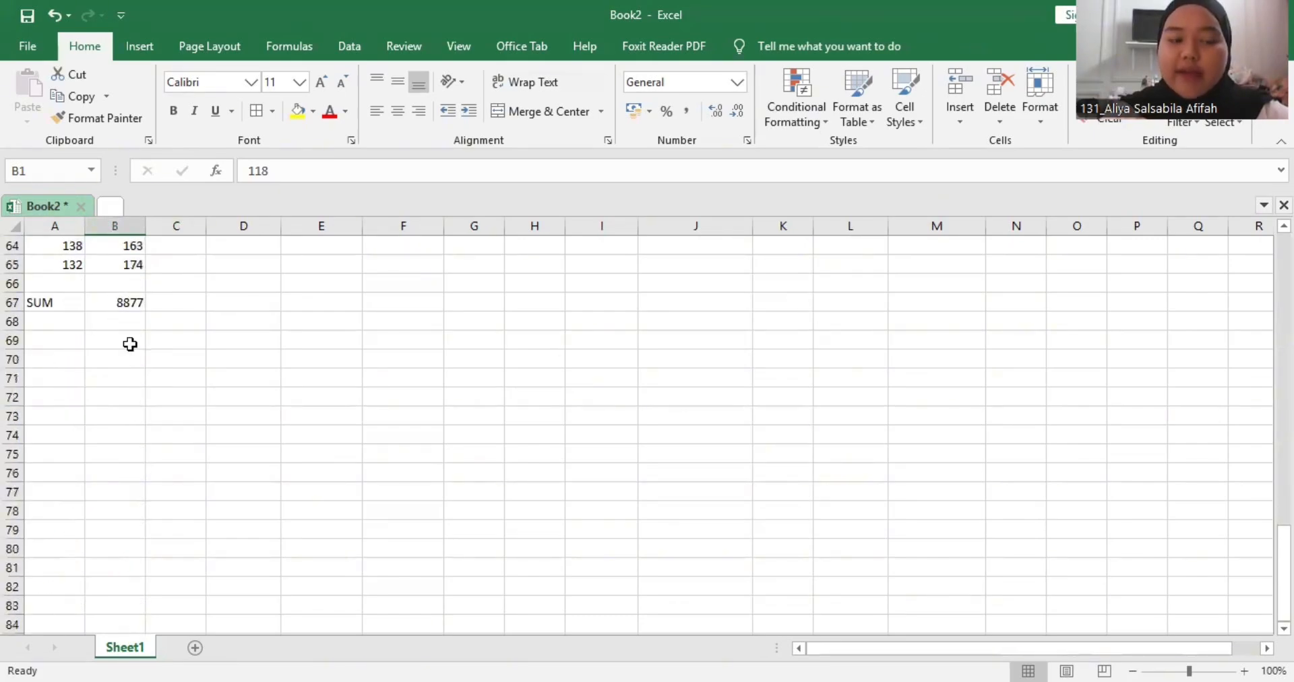
scroll(130, 341, up, 3)
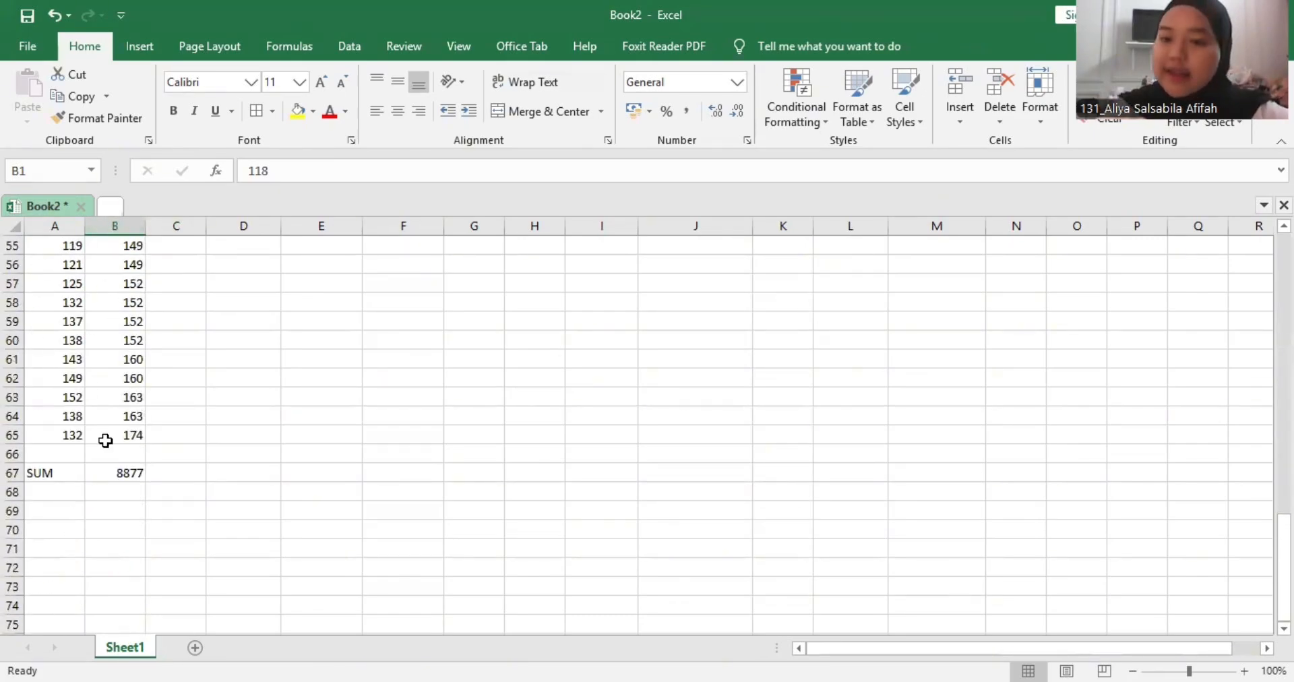
click(128, 474)
scroll(234, 418, up, 18)
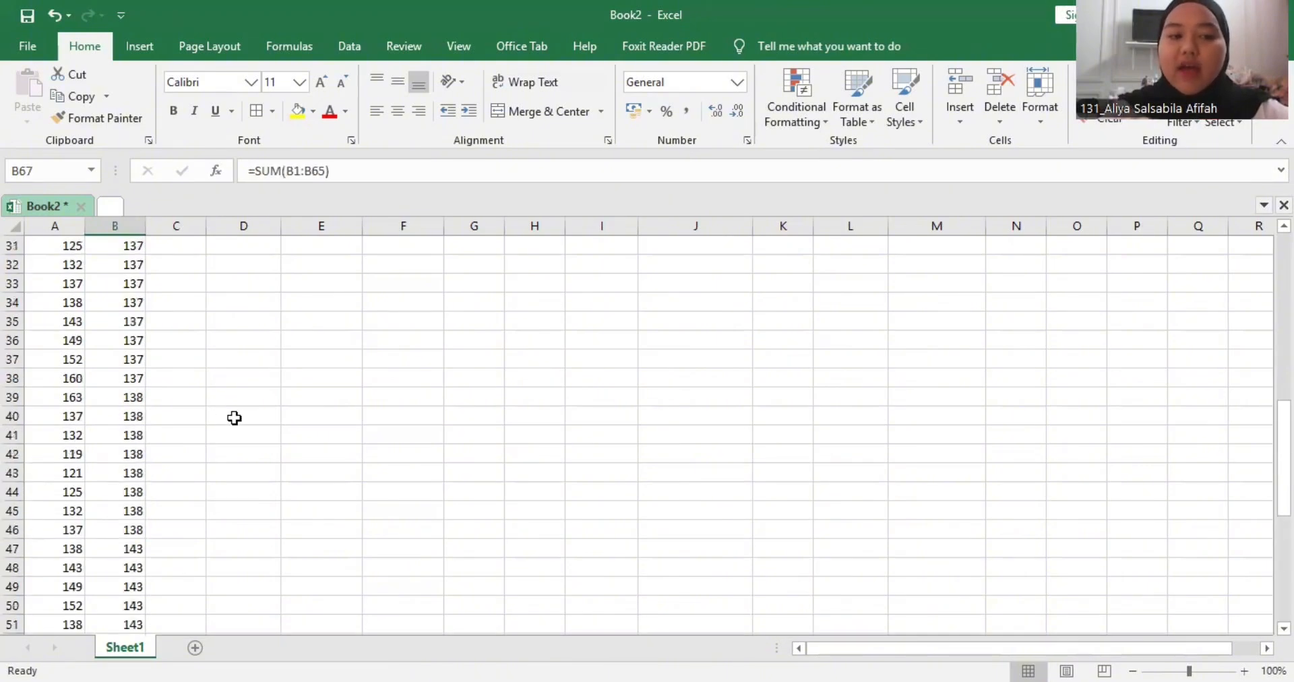
Step: Copy the sorted scores from B1:B65 into the Score column starting at E4
click(337, 307)
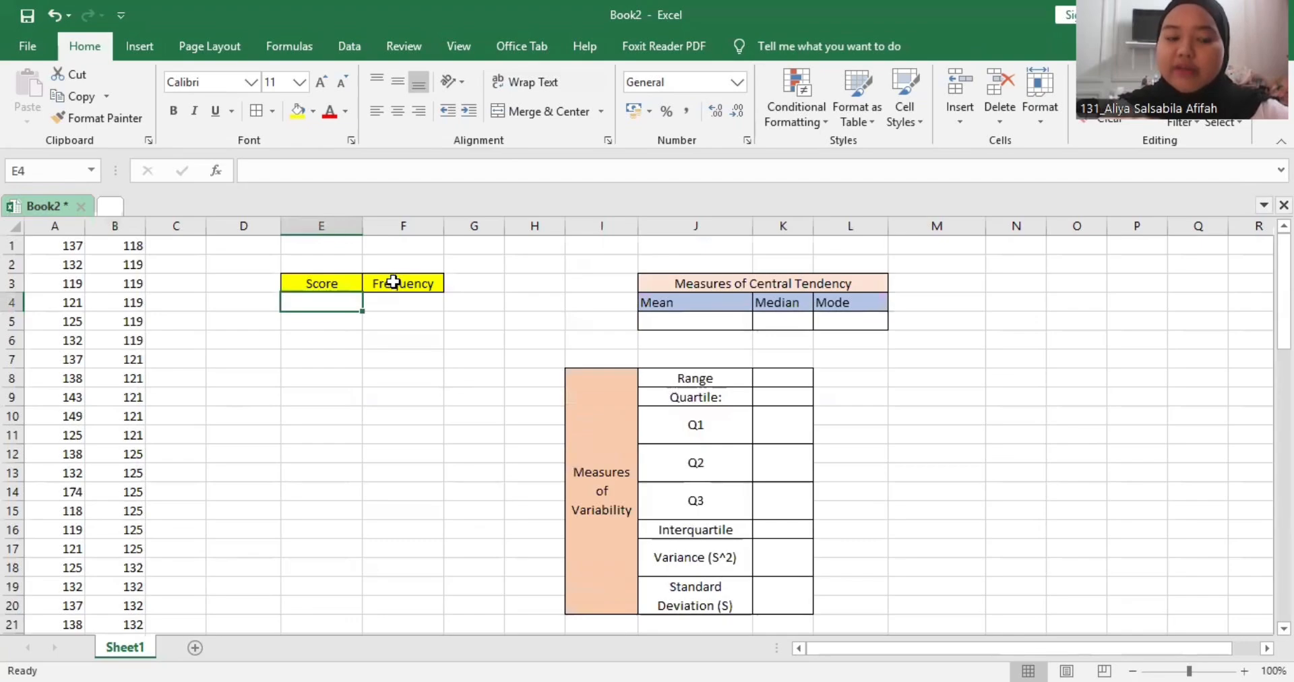
drag(147, 250, 136, 600)
right_click(134, 567)
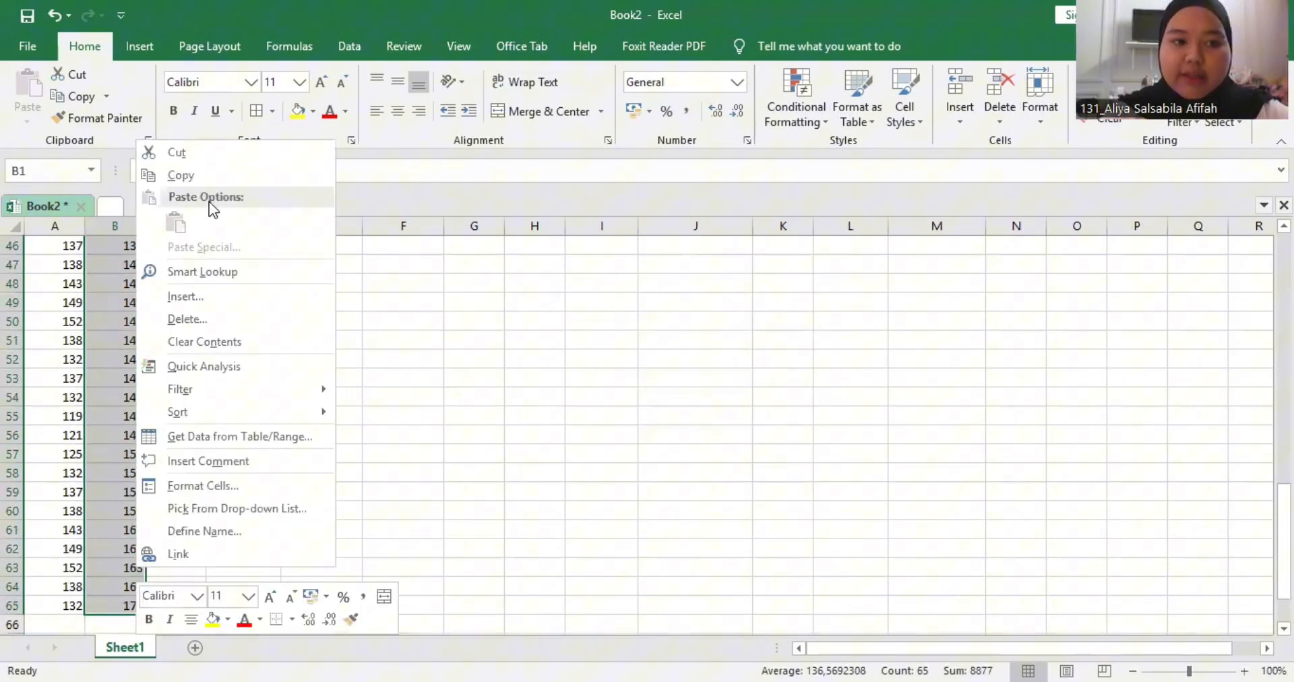
click(180, 175)
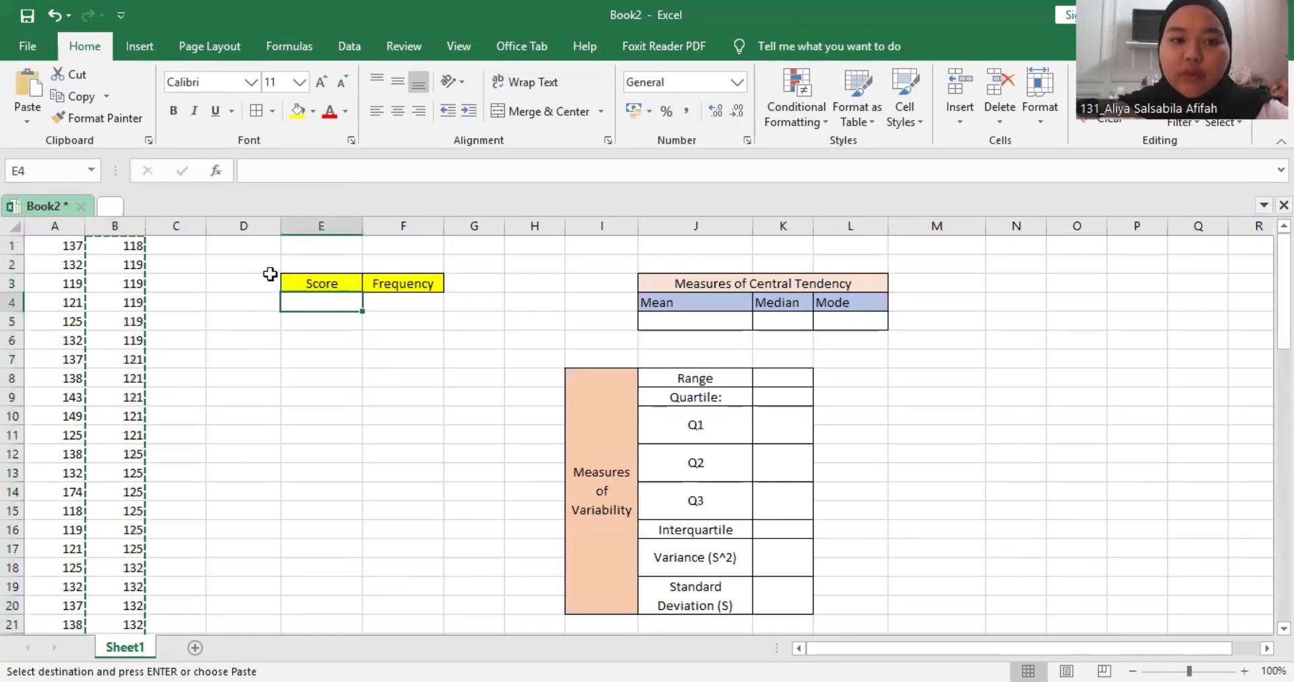
click(28, 91)
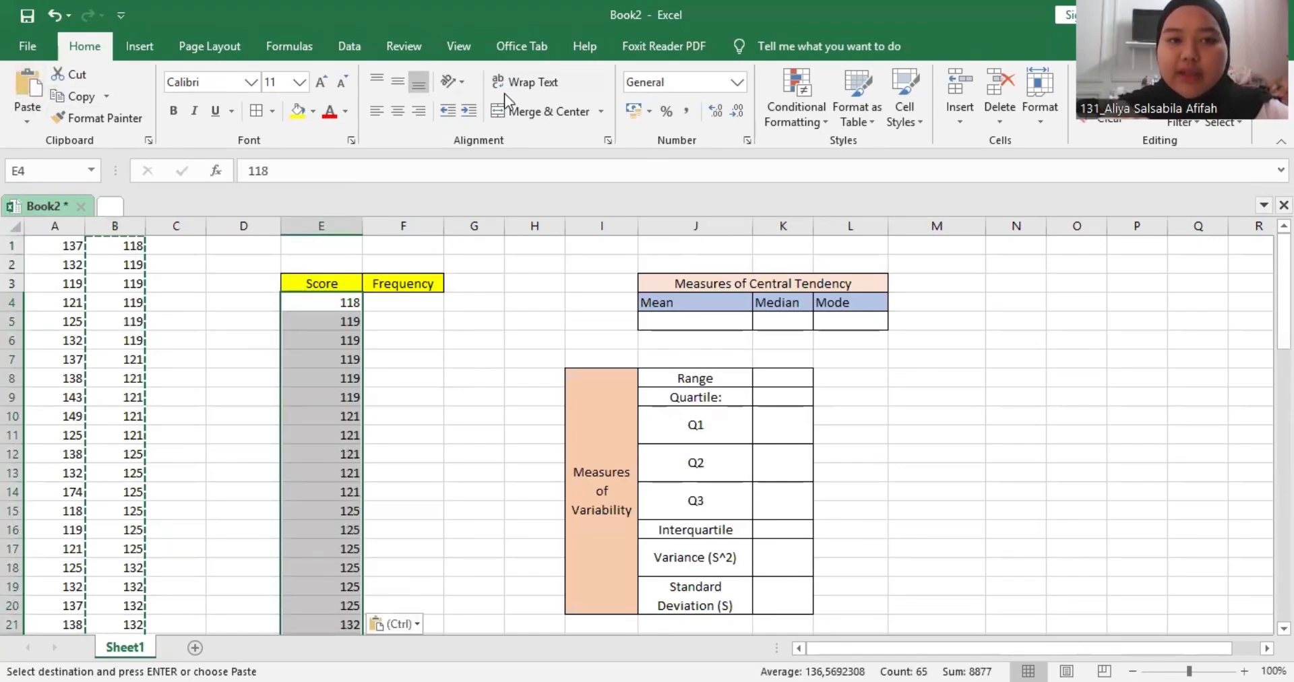
Step: Remove the duplicate values from the pasted Score column, continuing with the current selection only
click(191, 43)
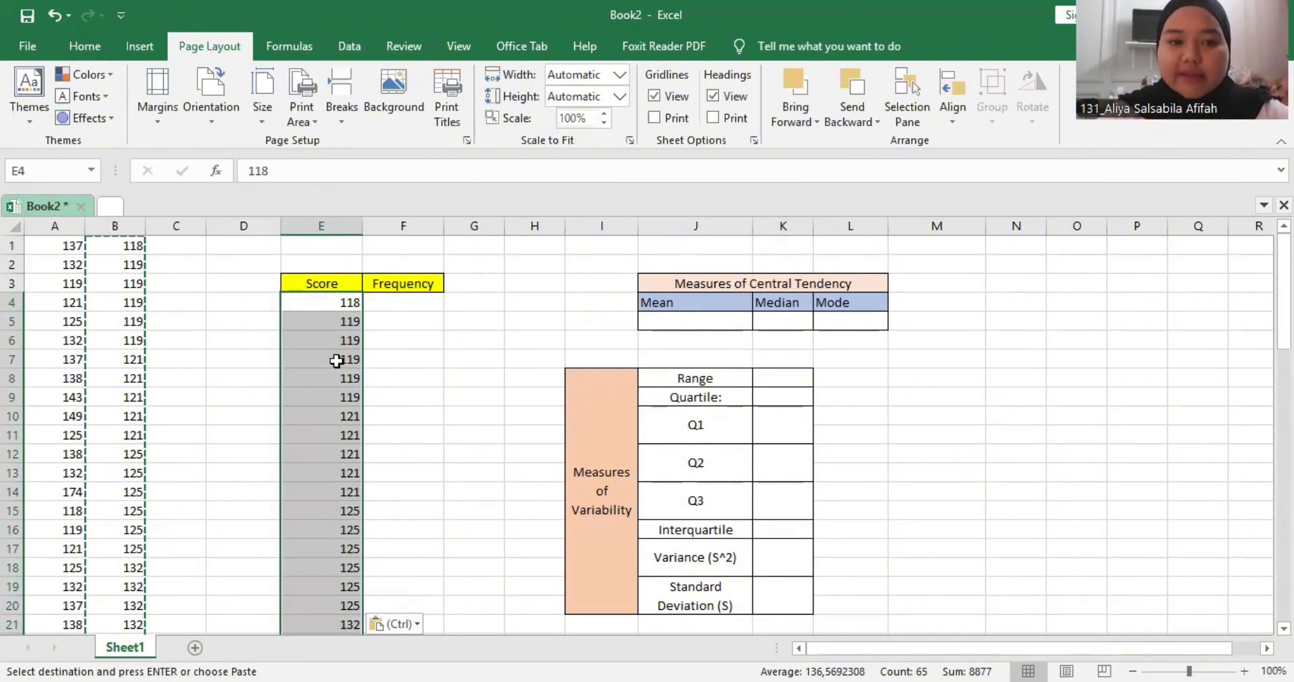
right_click(337, 360)
key(Escape)
click(348, 46)
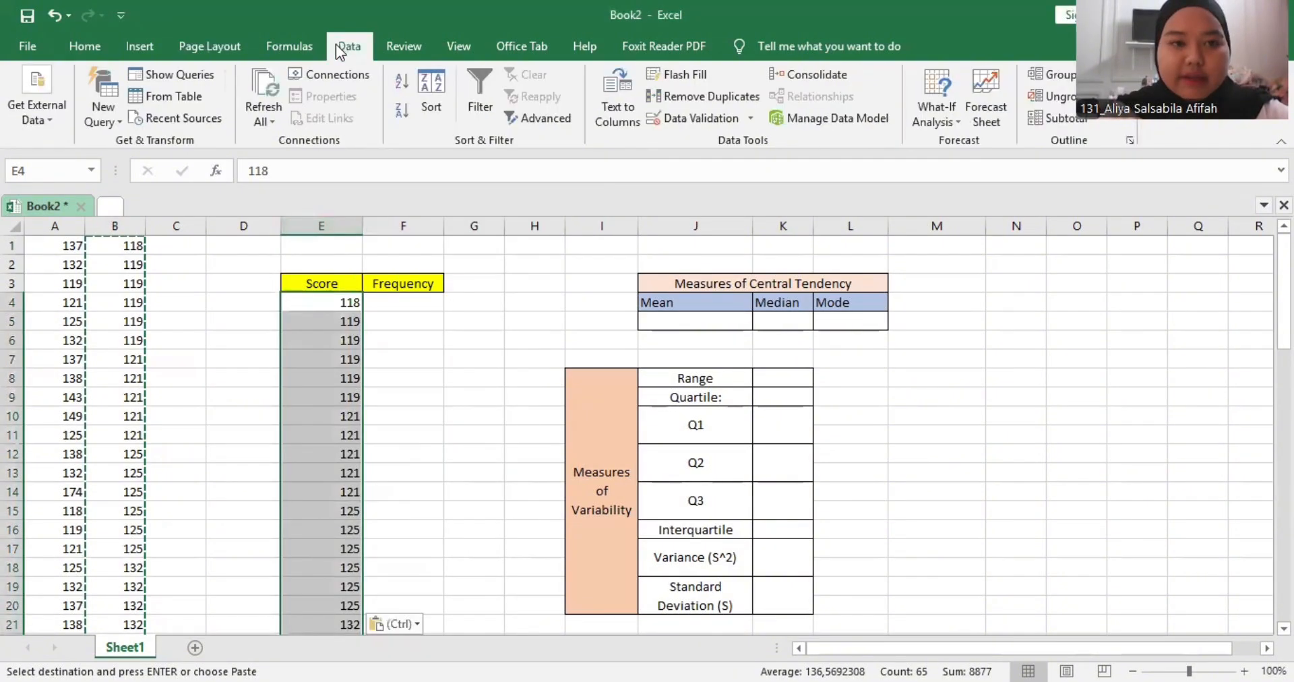
click(715, 94)
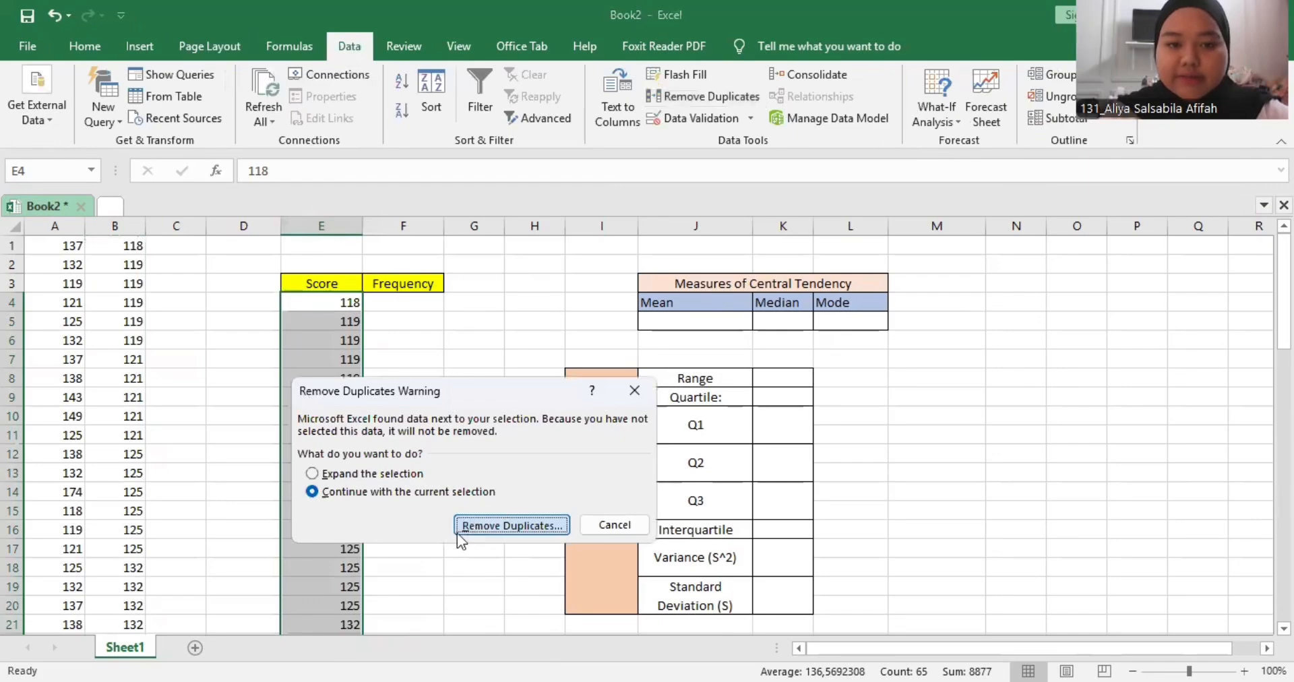
click(458, 532)
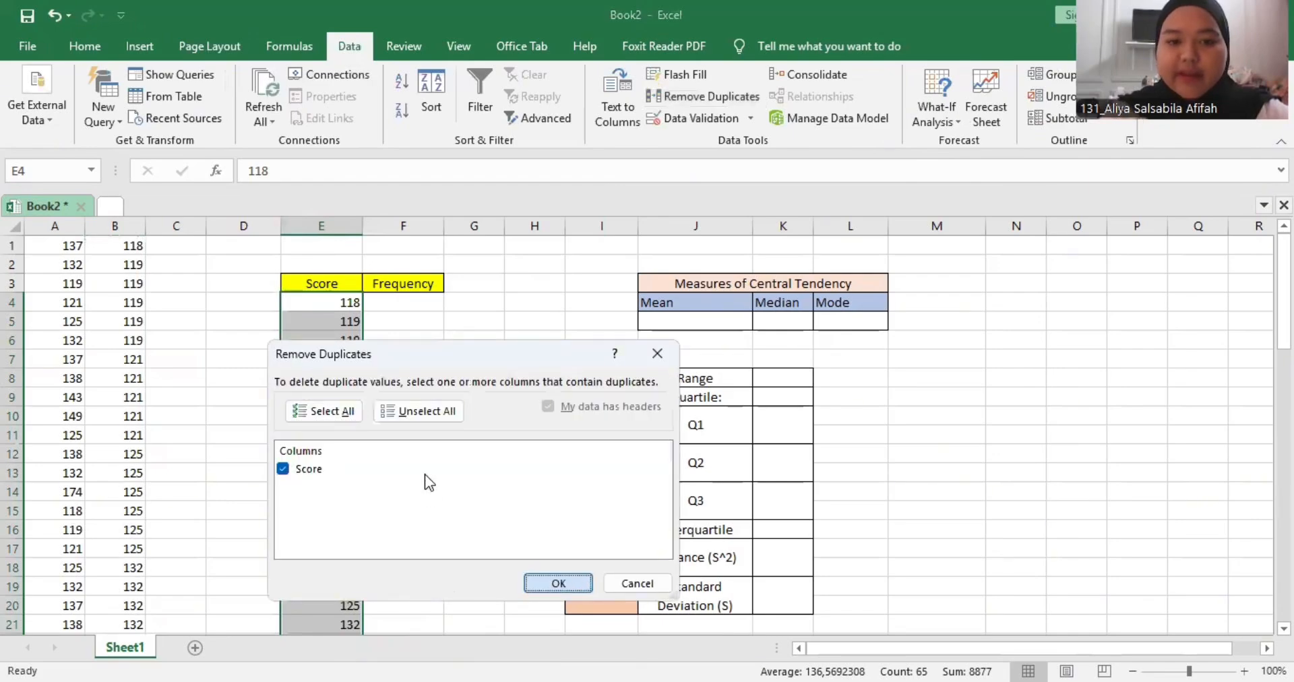
key(Return)
click(644, 402)
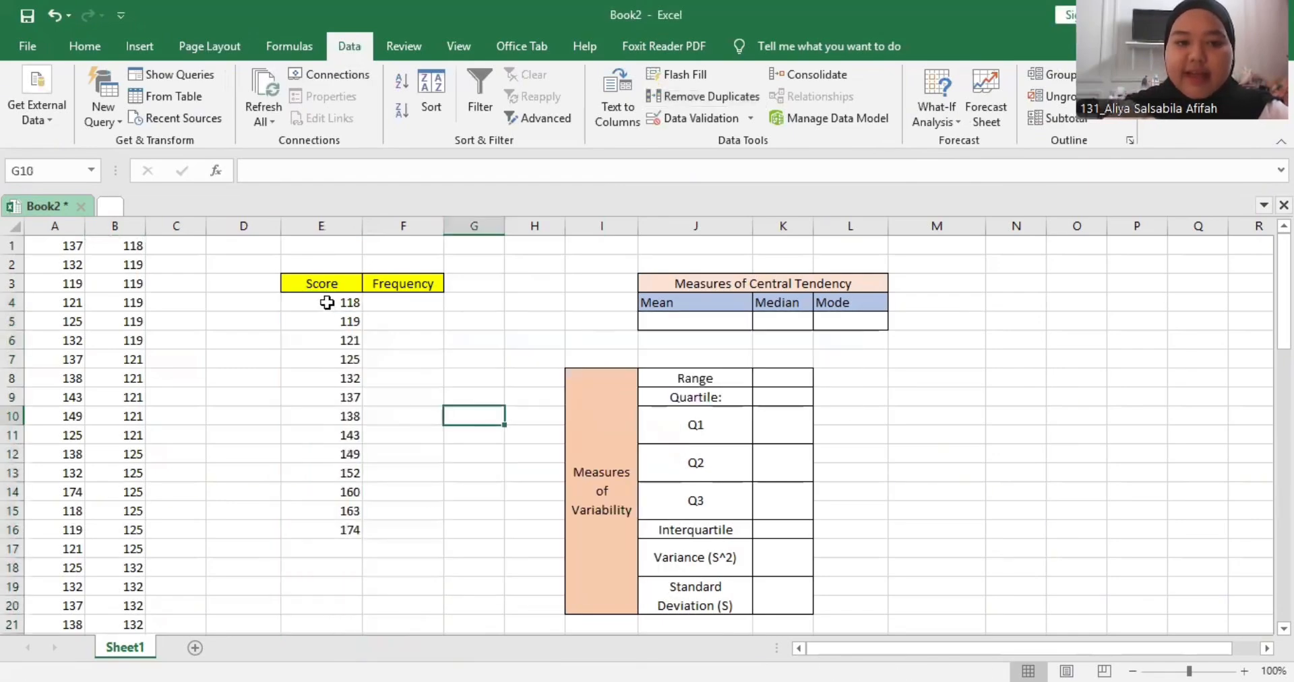
Step: Apply all borders to the Score and Frequency cells E4:F16
drag(341, 302, 429, 528)
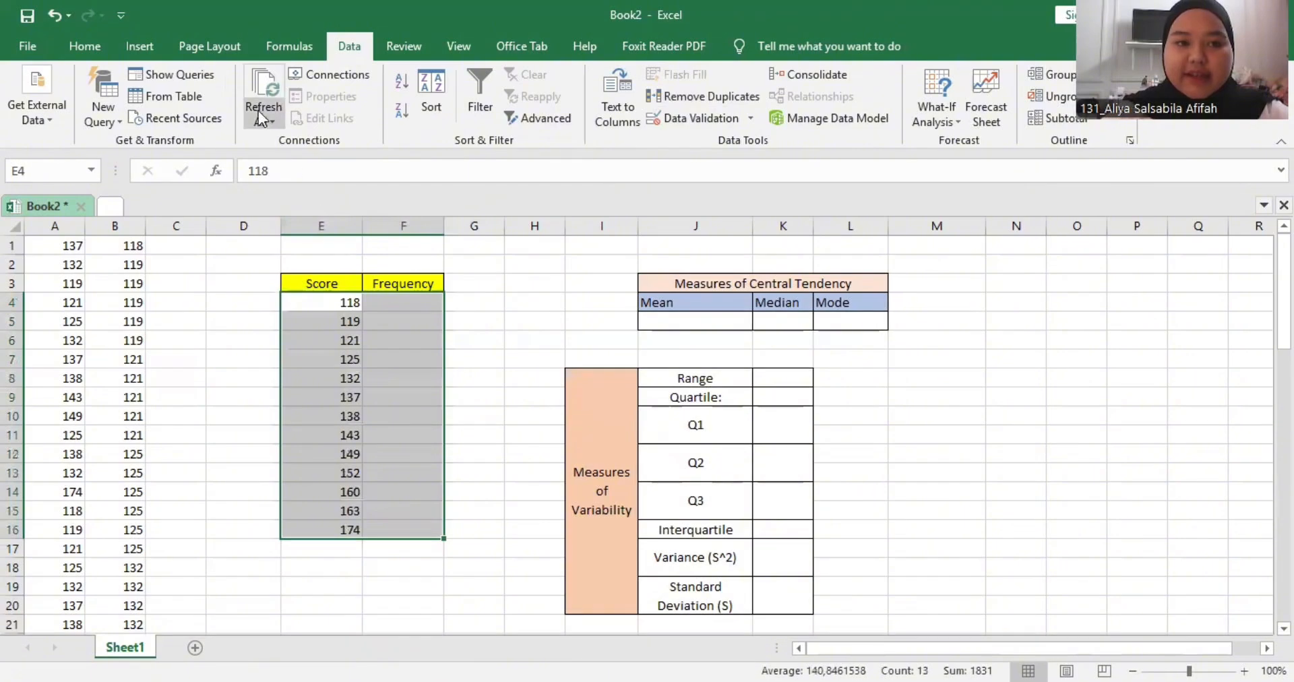
click(103, 47)
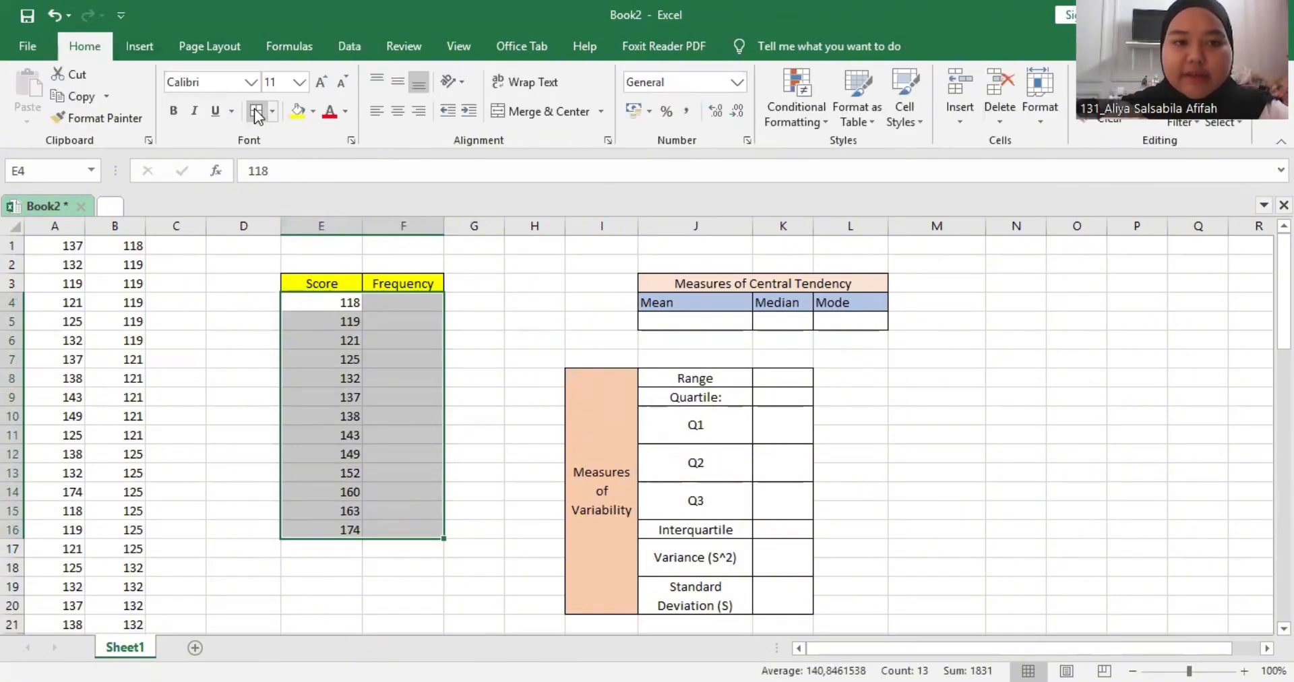
click(257, 112)
click(345, 587)
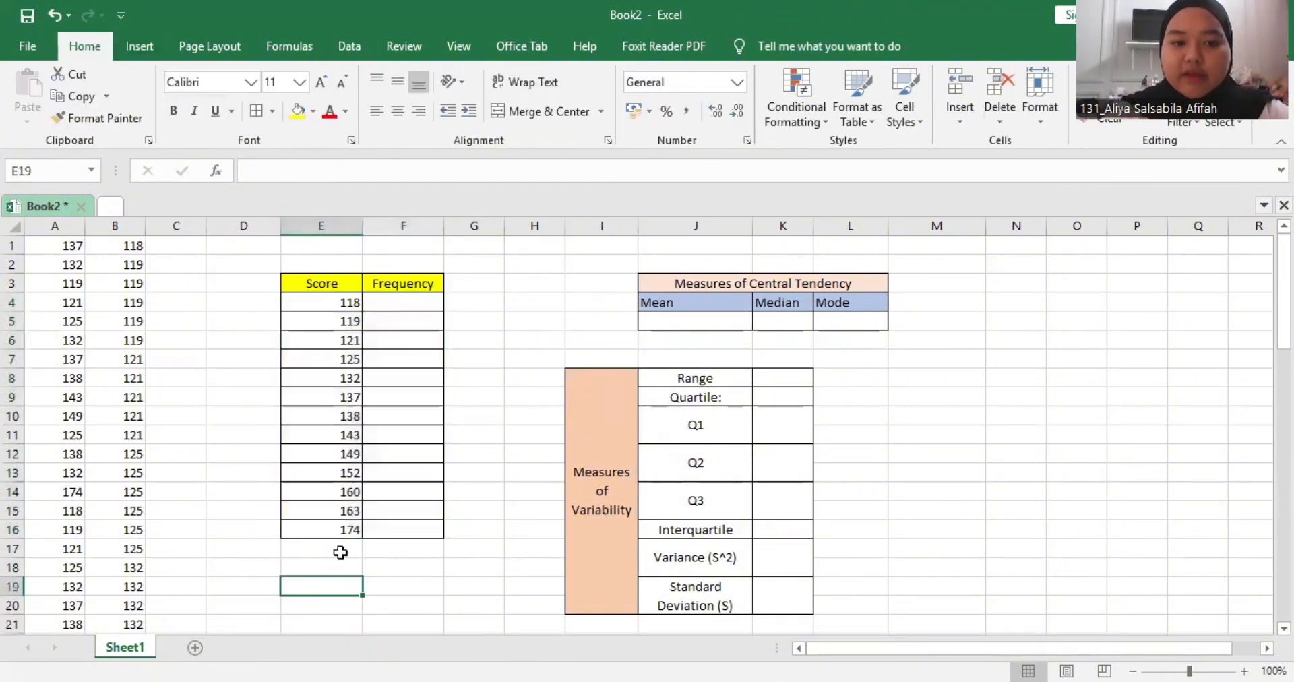
Step: Enter the label SUM in E17 below the scores and add borders to E17:F17
click(341, 553)
text(Su)
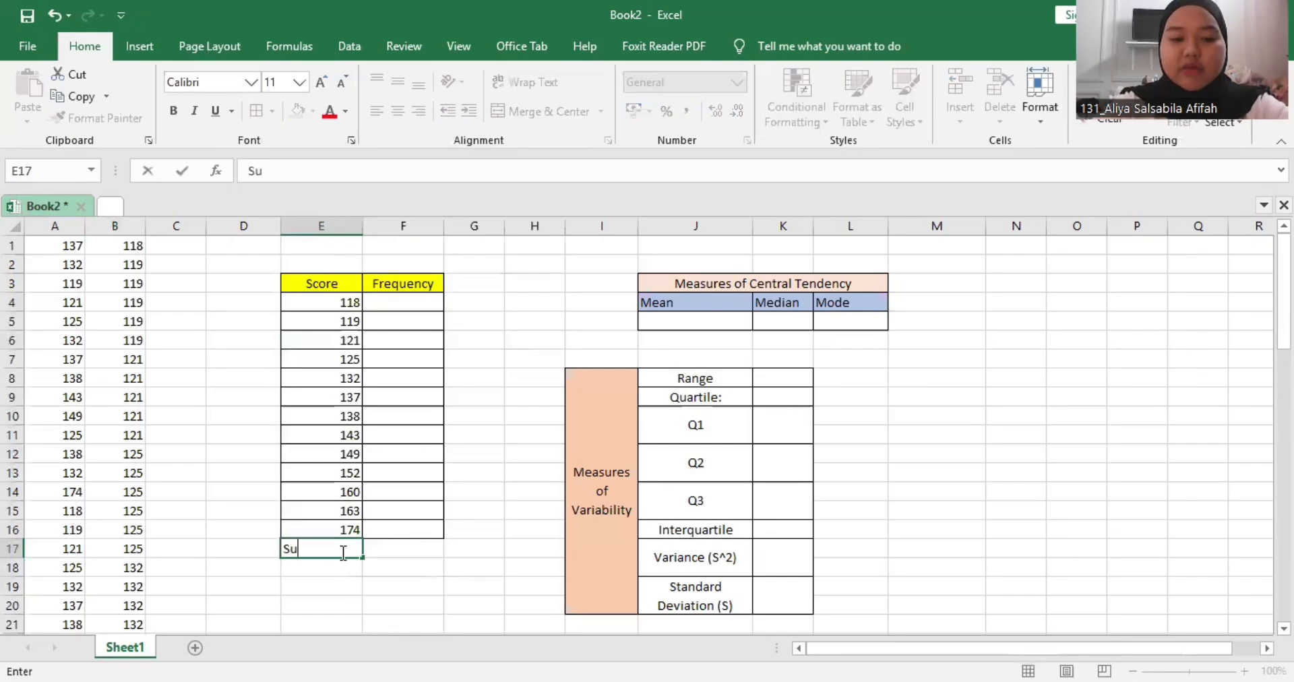
text(UM)
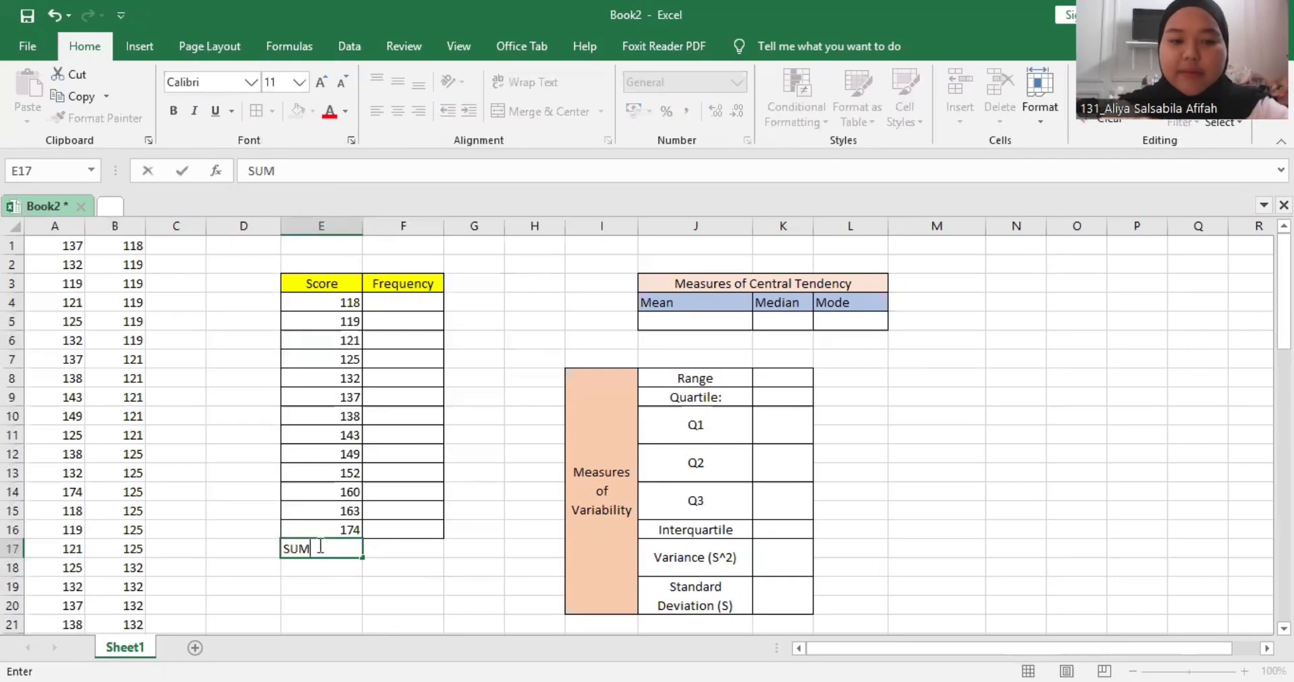
key(Return)
drag(317, 549, 422, 543)
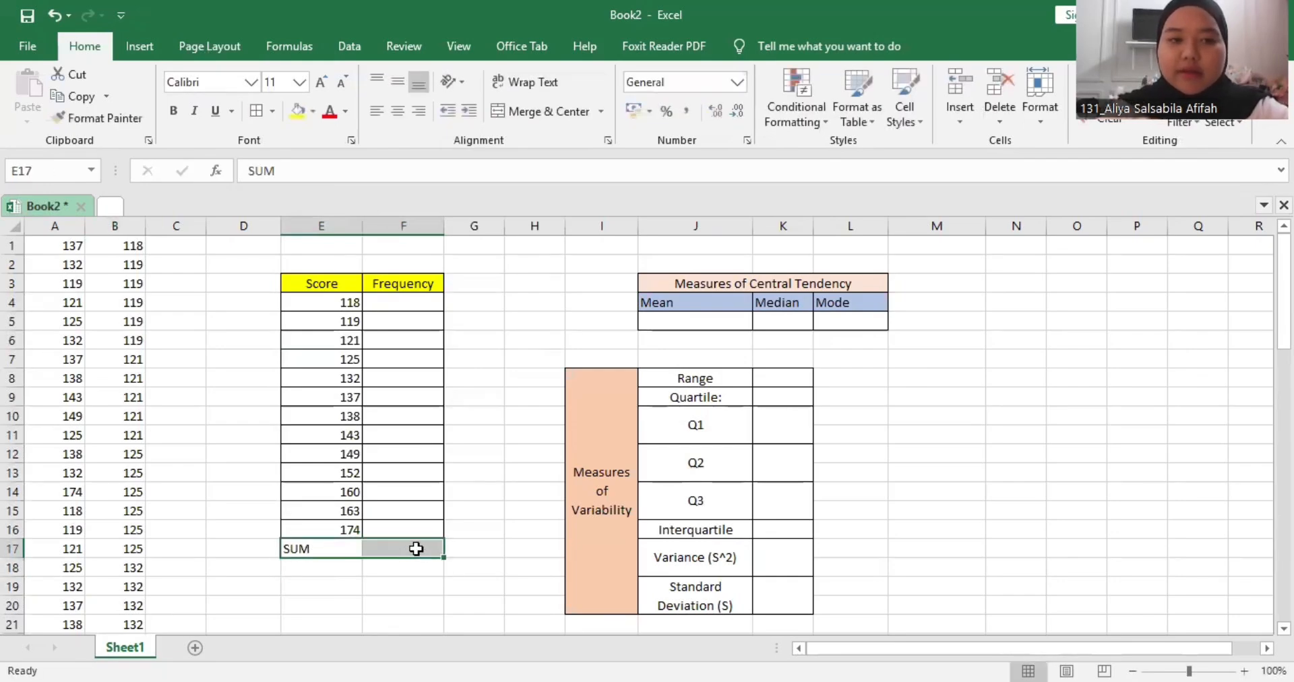
click(260, 116)
Step: Enter =COUNTIF(B1:B65;E4) in F4 to count how often the first score occurs
click(399, 306)
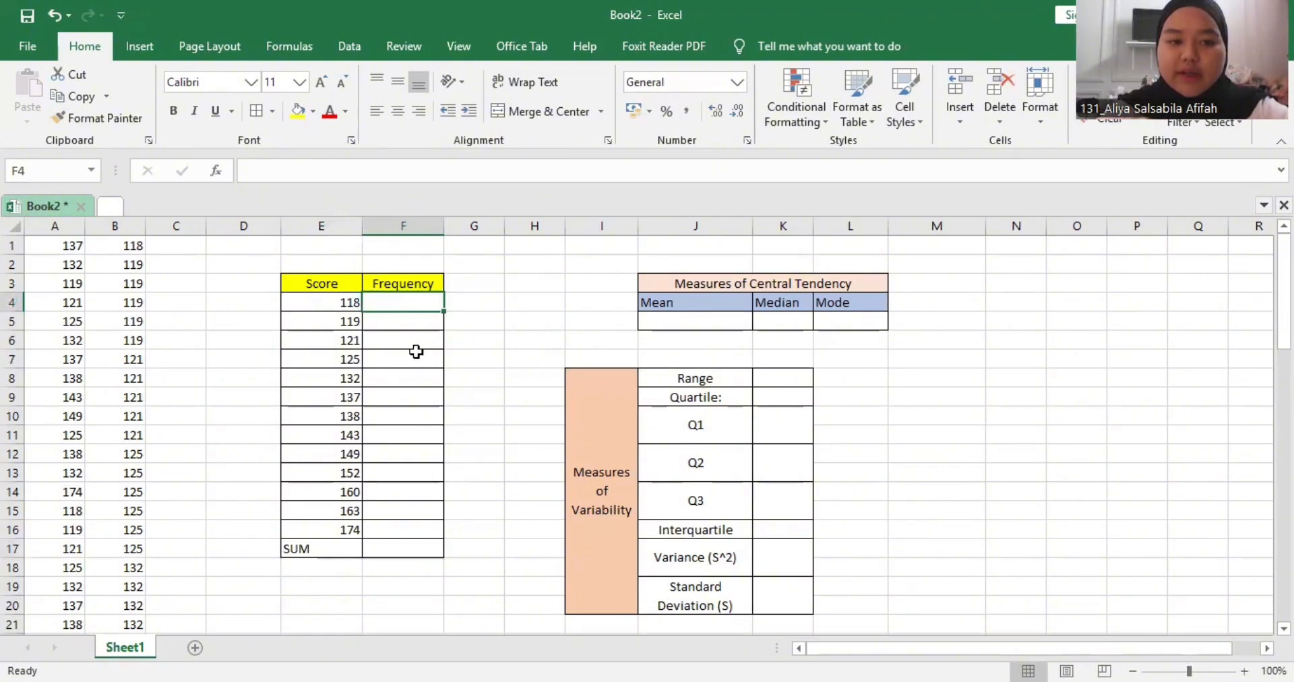
text(=)
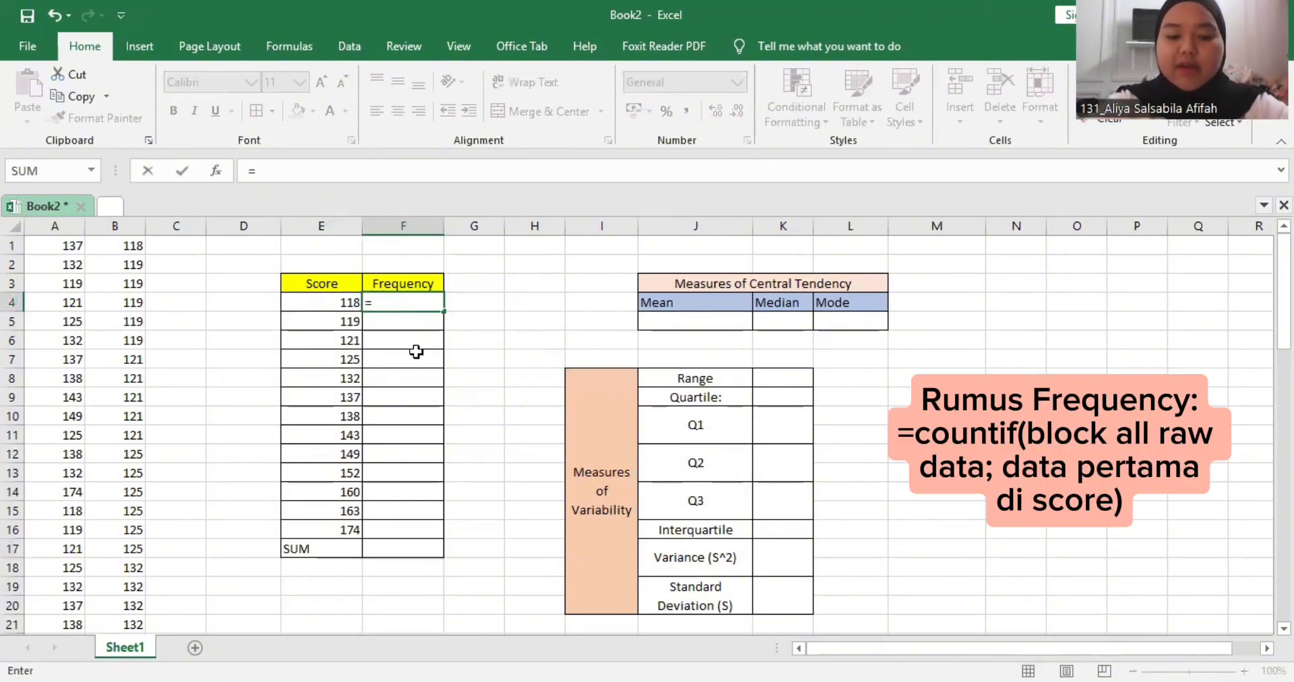
text(countif()
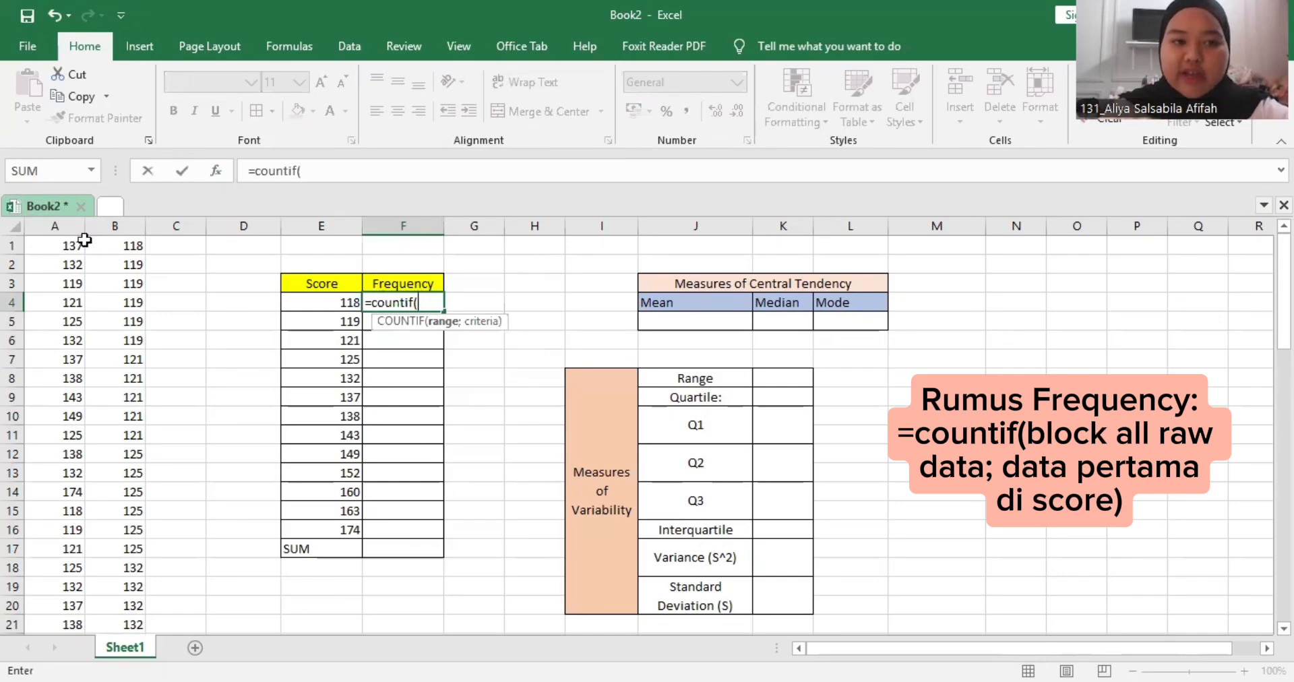
click(124, 244)
drag(122, 266, 132, 585)
scroll(337, 552, up, 15)
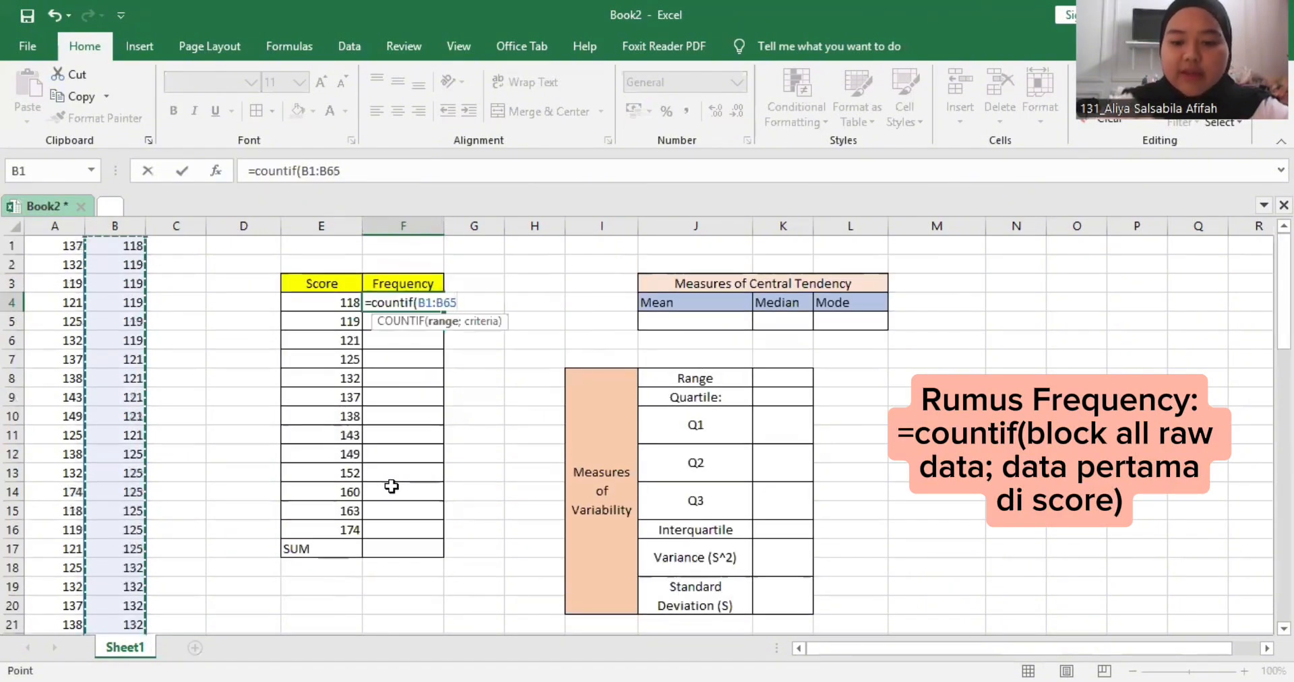
text(;)
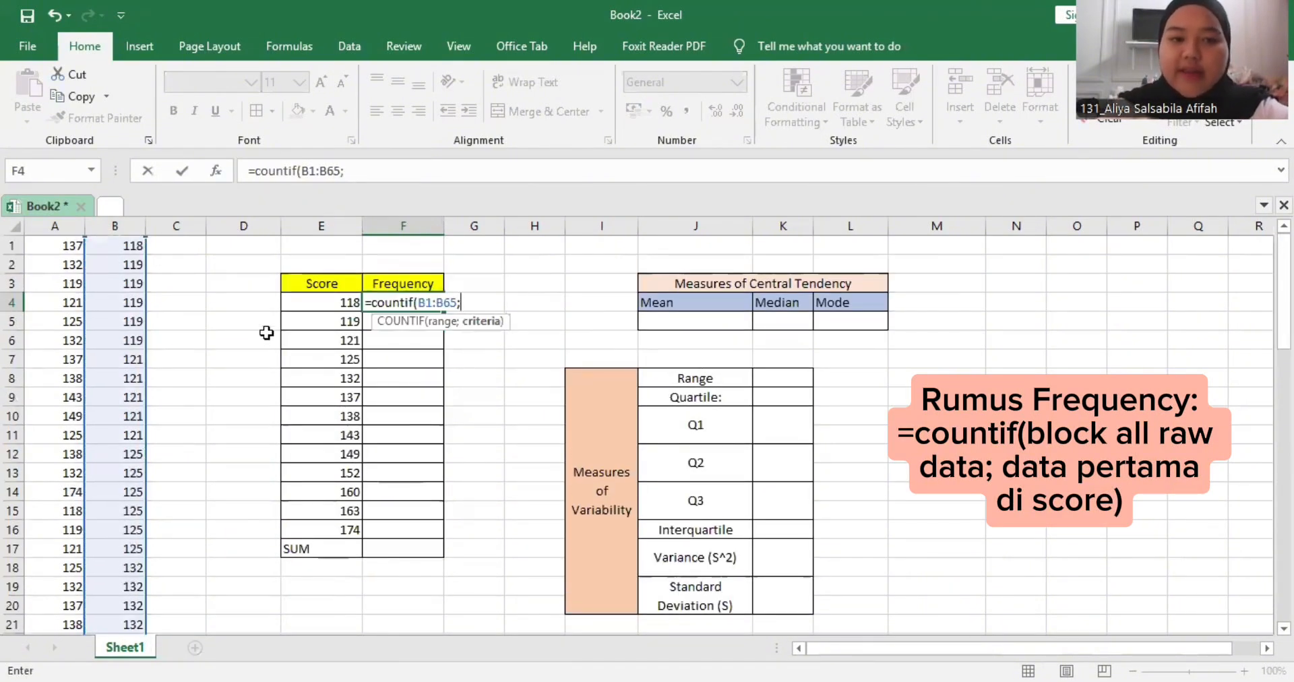
click(345, 303)
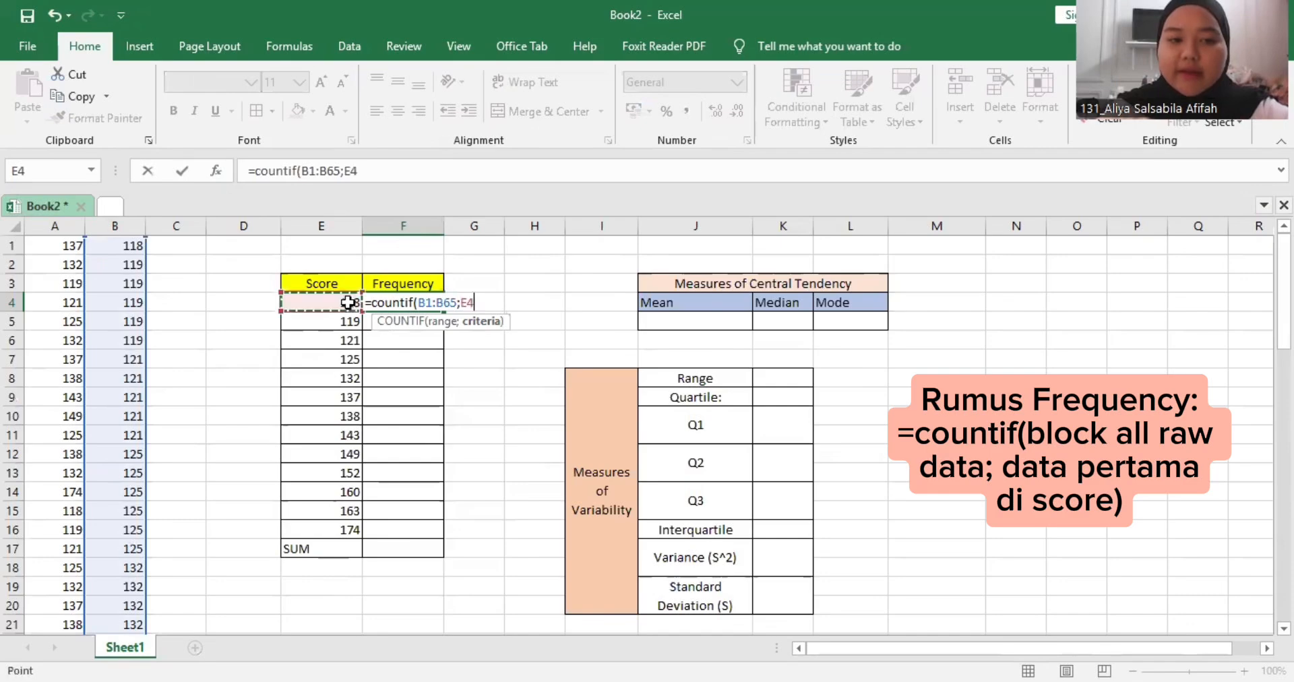
key(Return)
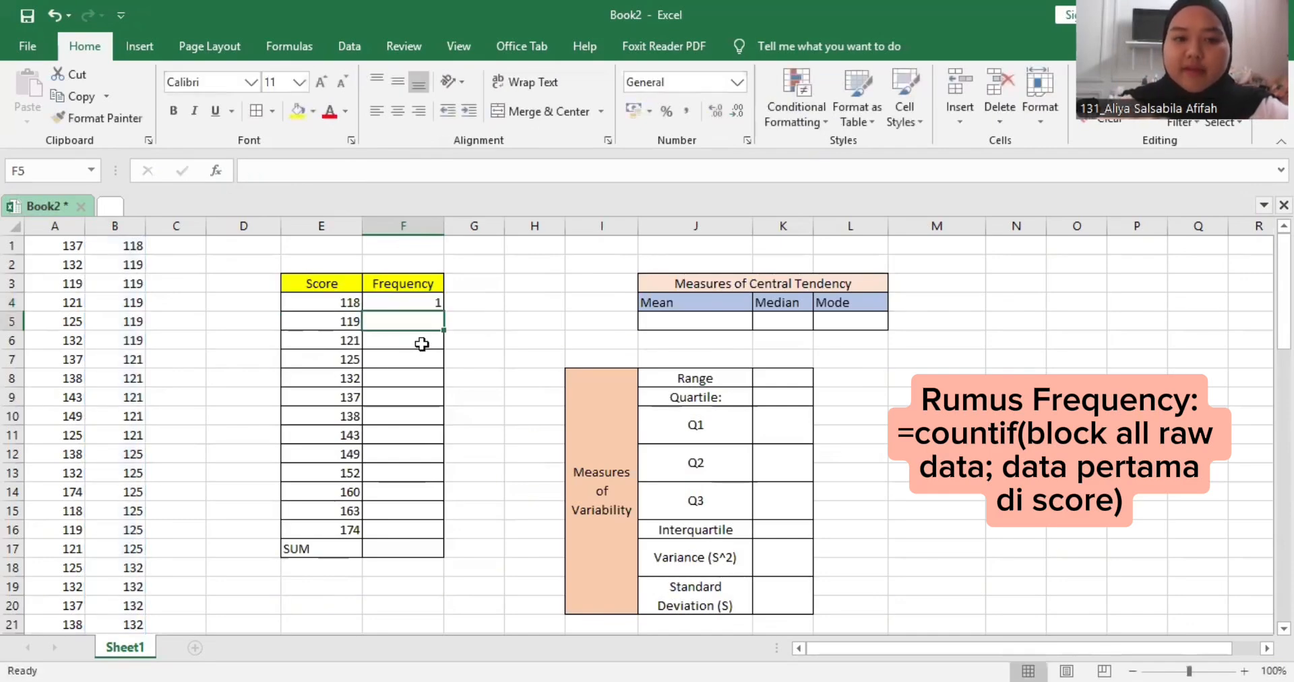
Step: Make the start of the COUNTIF range in F4 absolute, so the formula reads =COUNTIF($B$1:B65;E4)
click(435, 300)
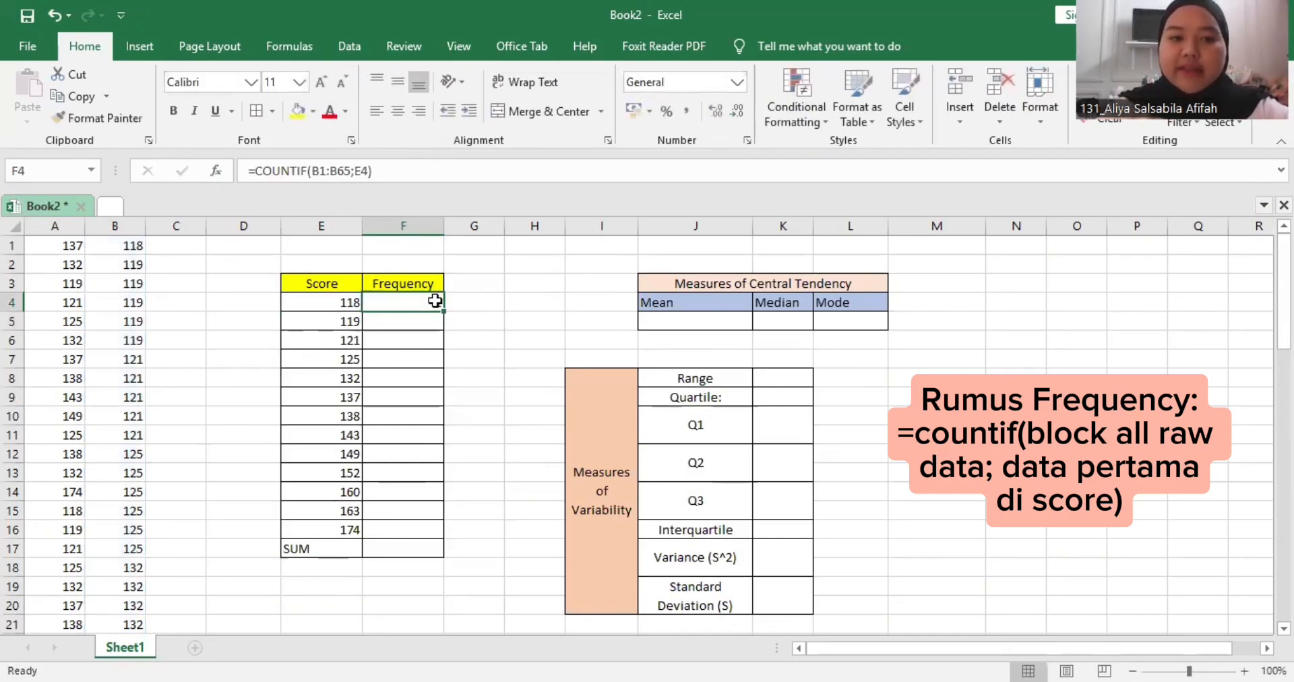
click(317, 171)
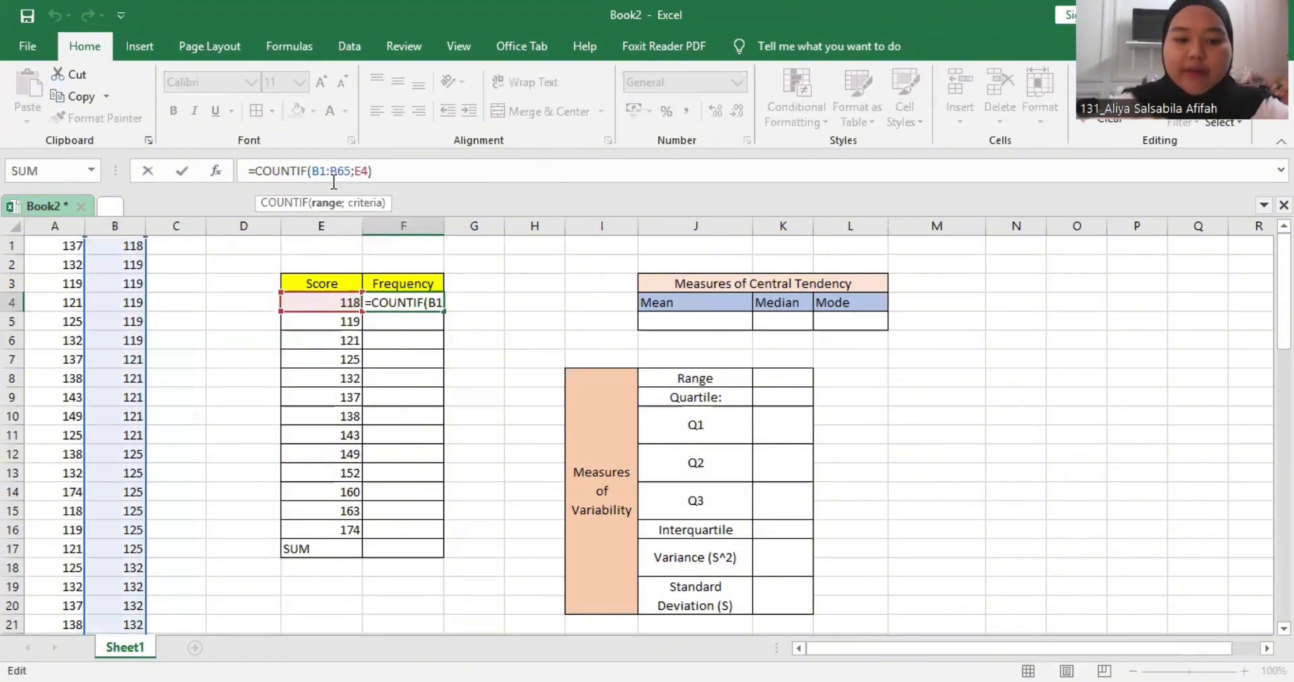
text($)
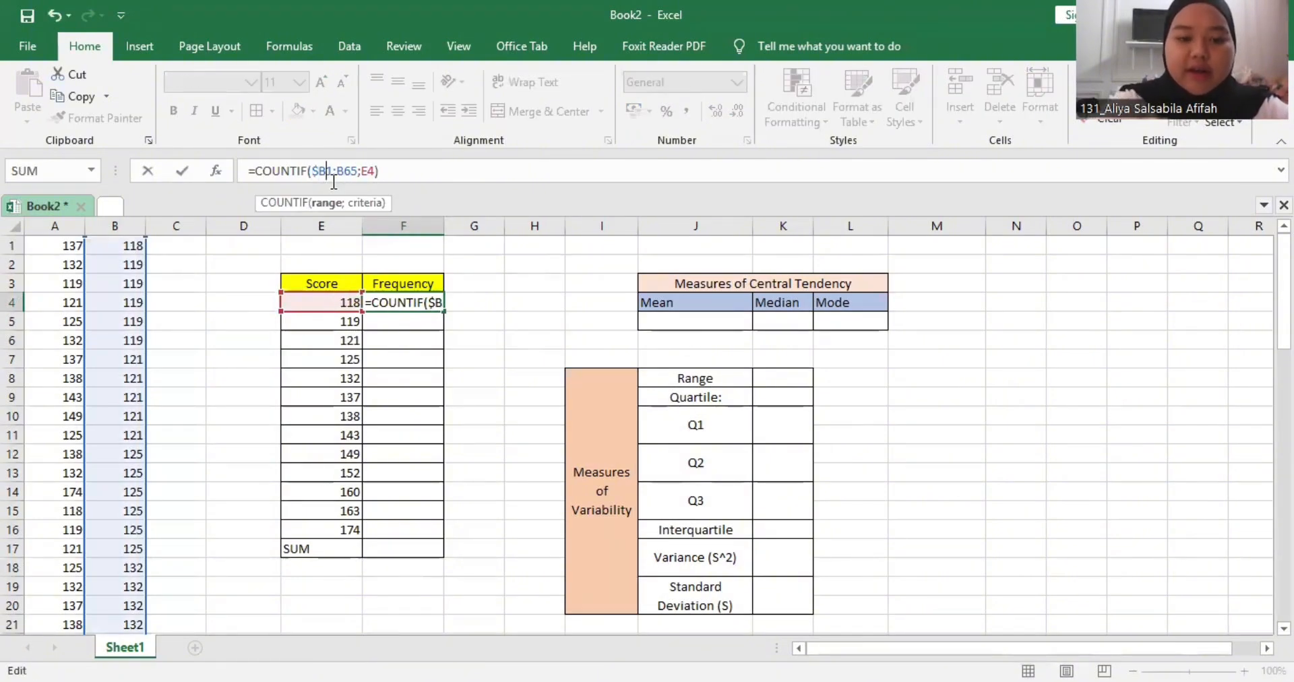
click(334, 182)
text($)
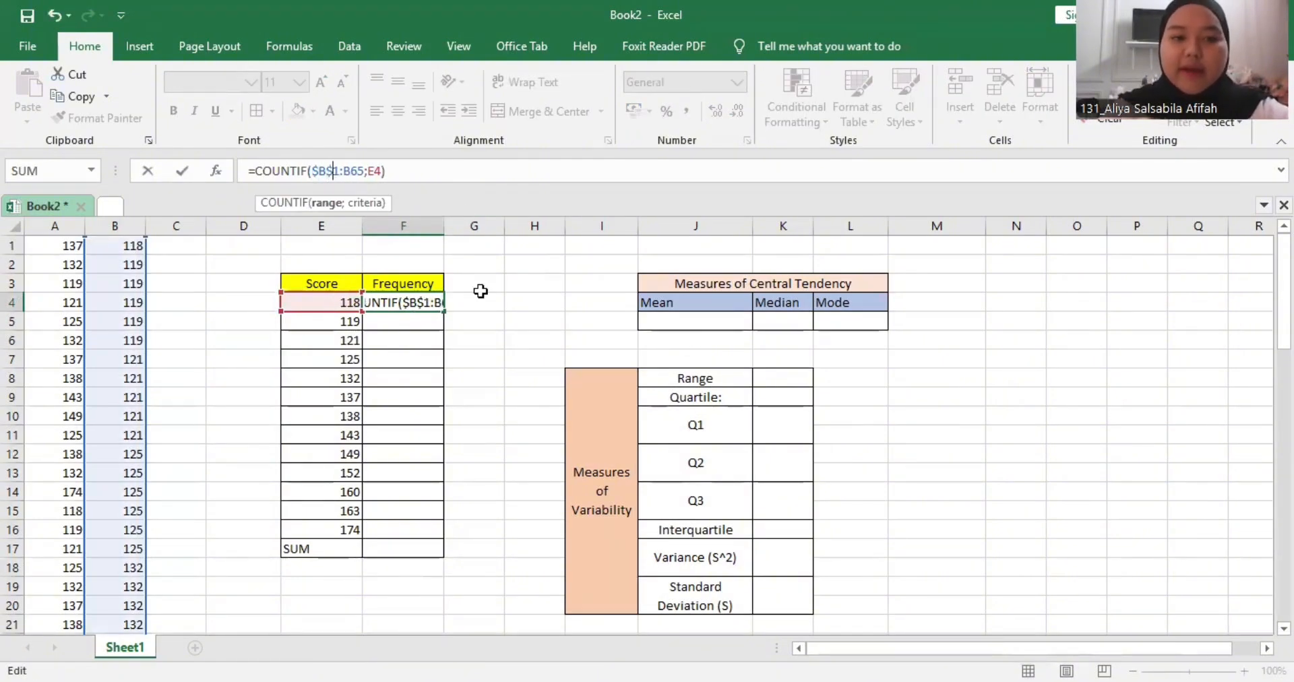
Step: Fill the F4 frequency formula down to F16 and select the SUM row's frequency cell F17
click(439, 305)
drag(443, 312, 438, 533)
click(405, 554)
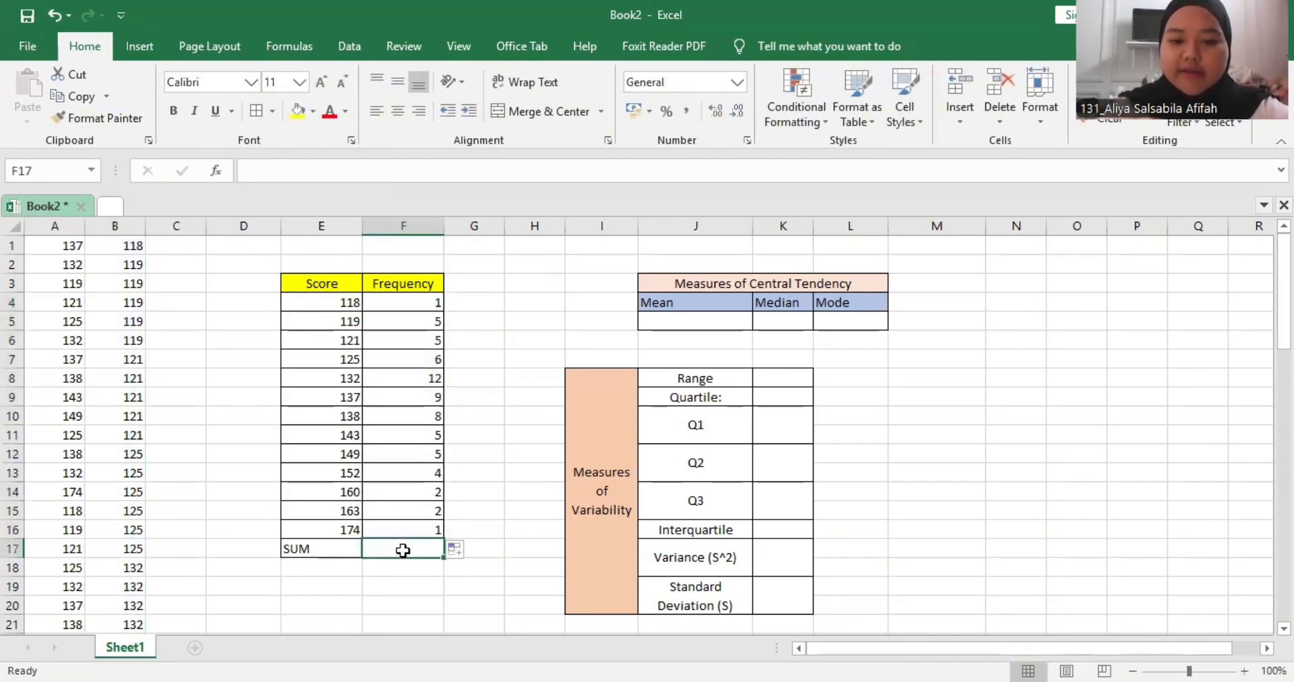
Step: Total the frequencies F4 to F16 in the SUM row's cell F17 with the SUM function
text(=)
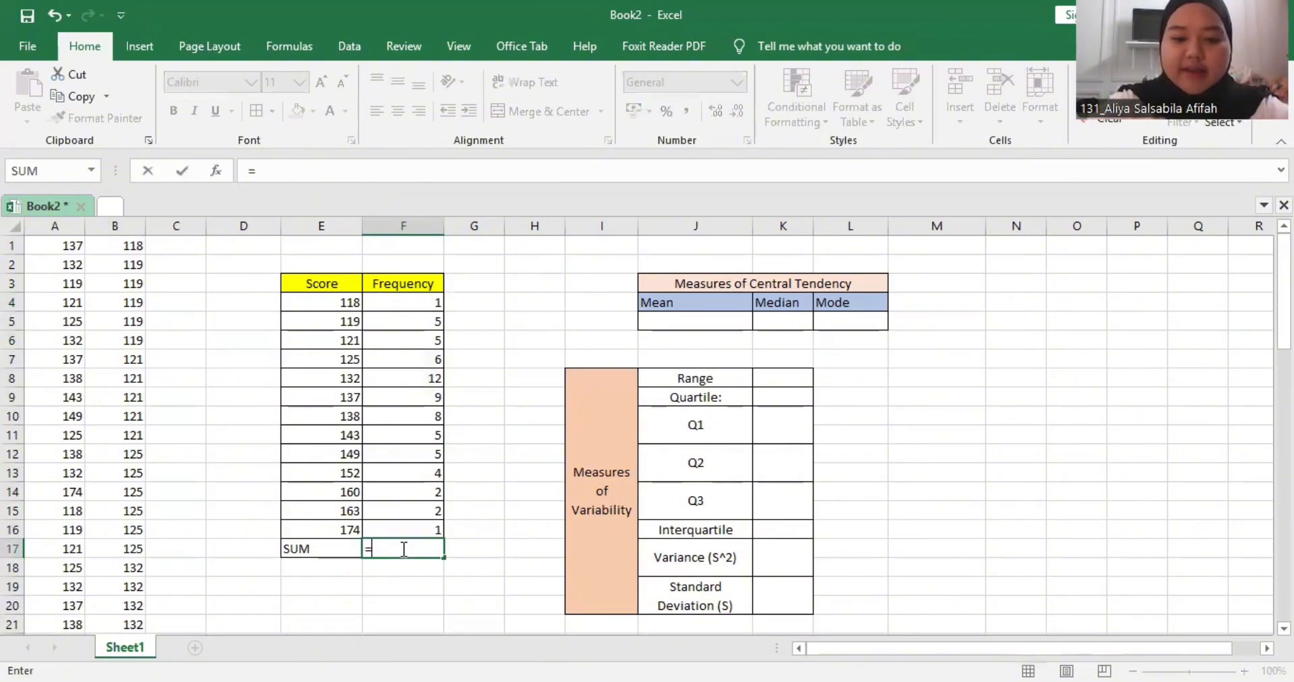
text(sum()
click(391, 304)
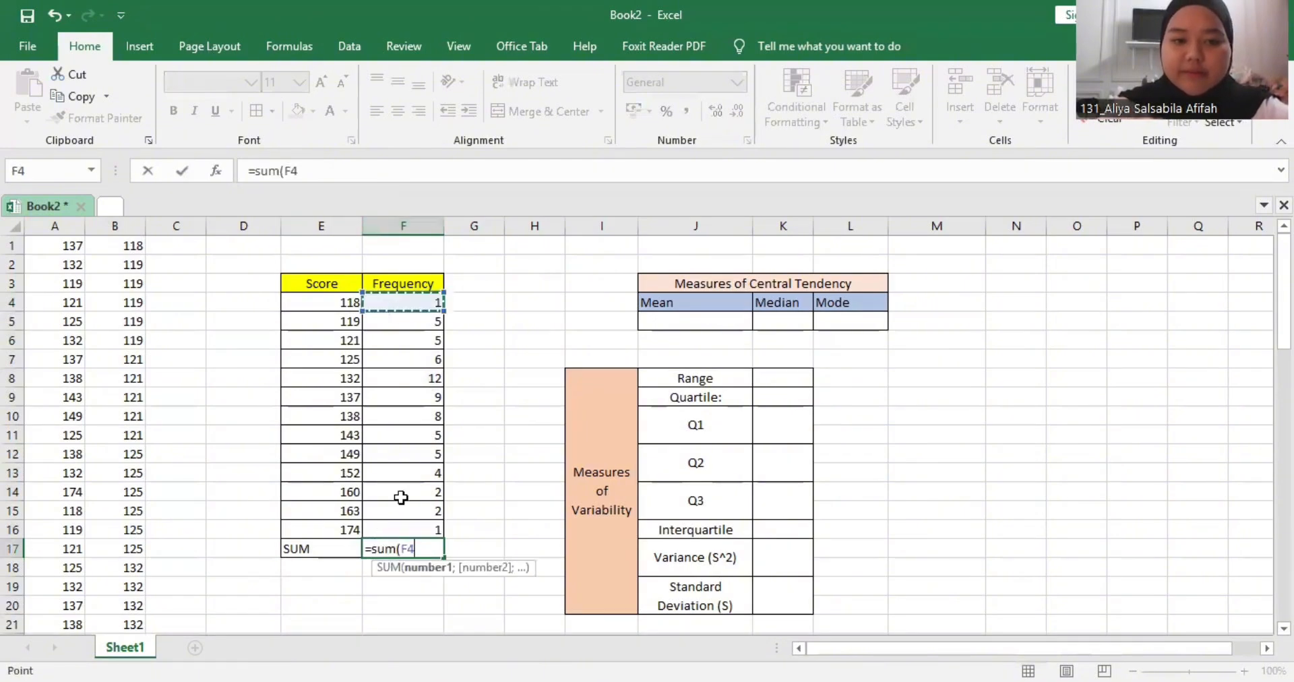
shift+click(402, 528)
key(Return)
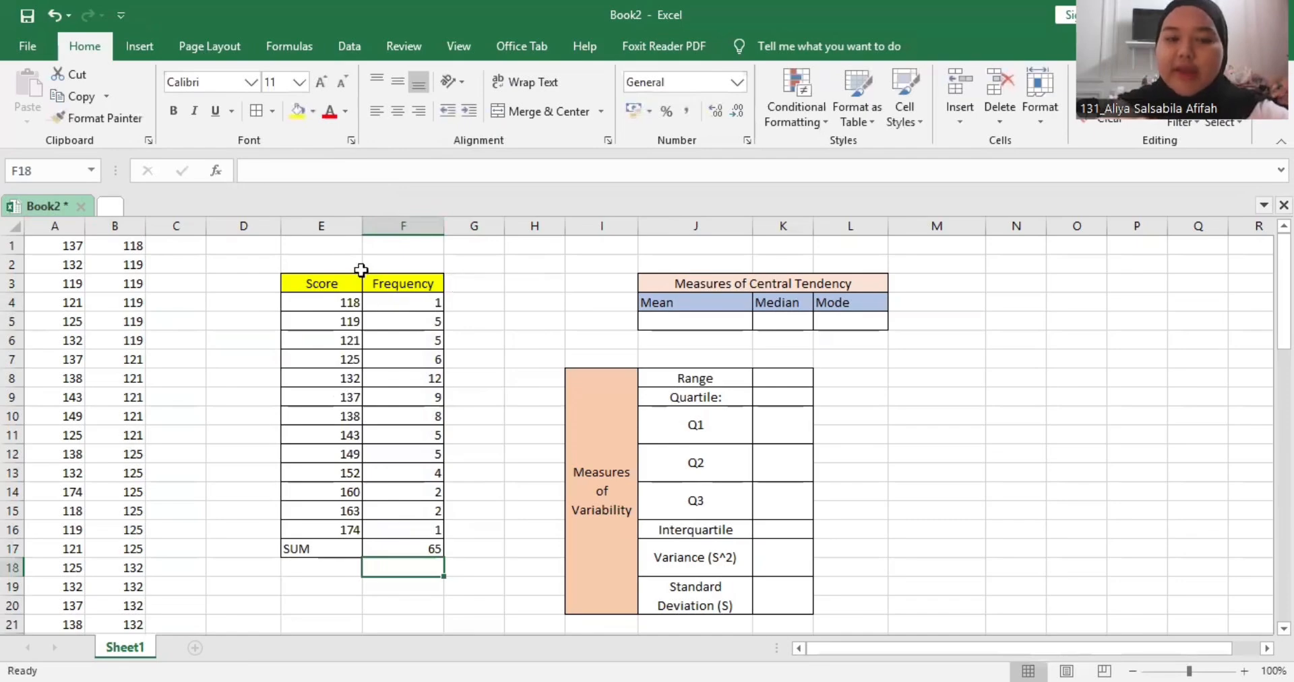
click(510, 282)
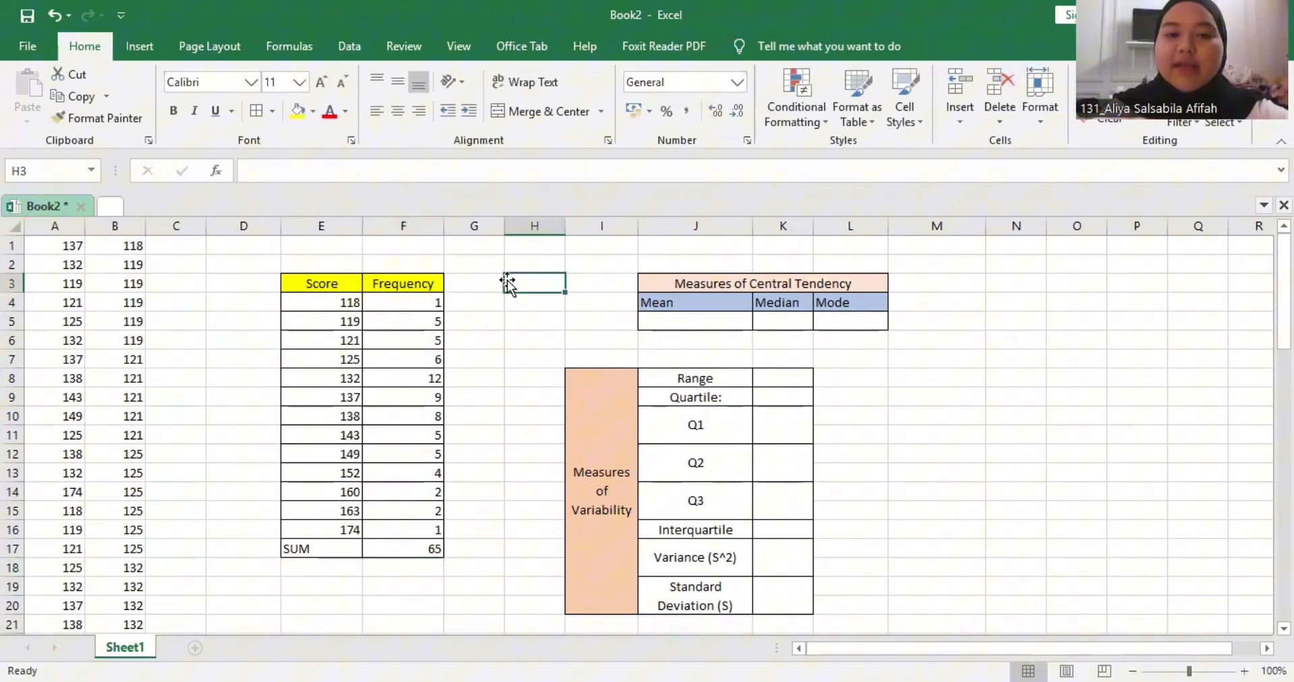
click(471, 287)
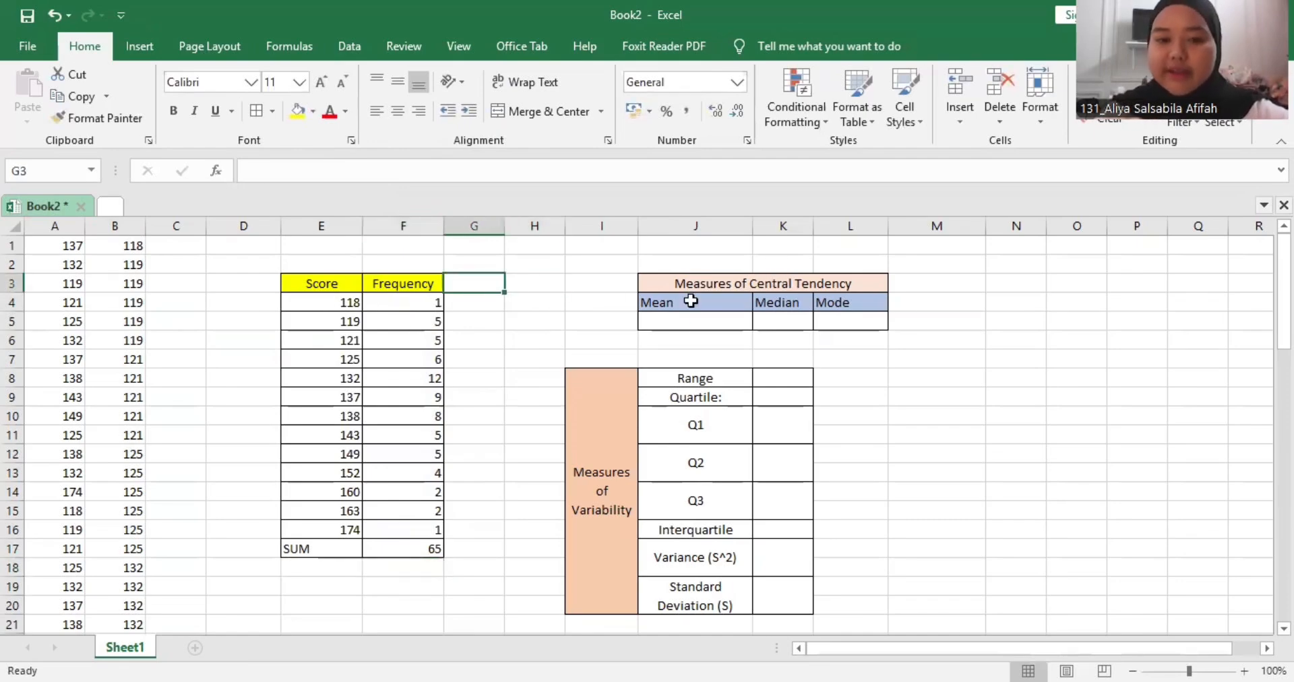
Step: Calculate the mean of the sorted scores in J5 with =AVERAGE(B1:B65)
click(680, 321)
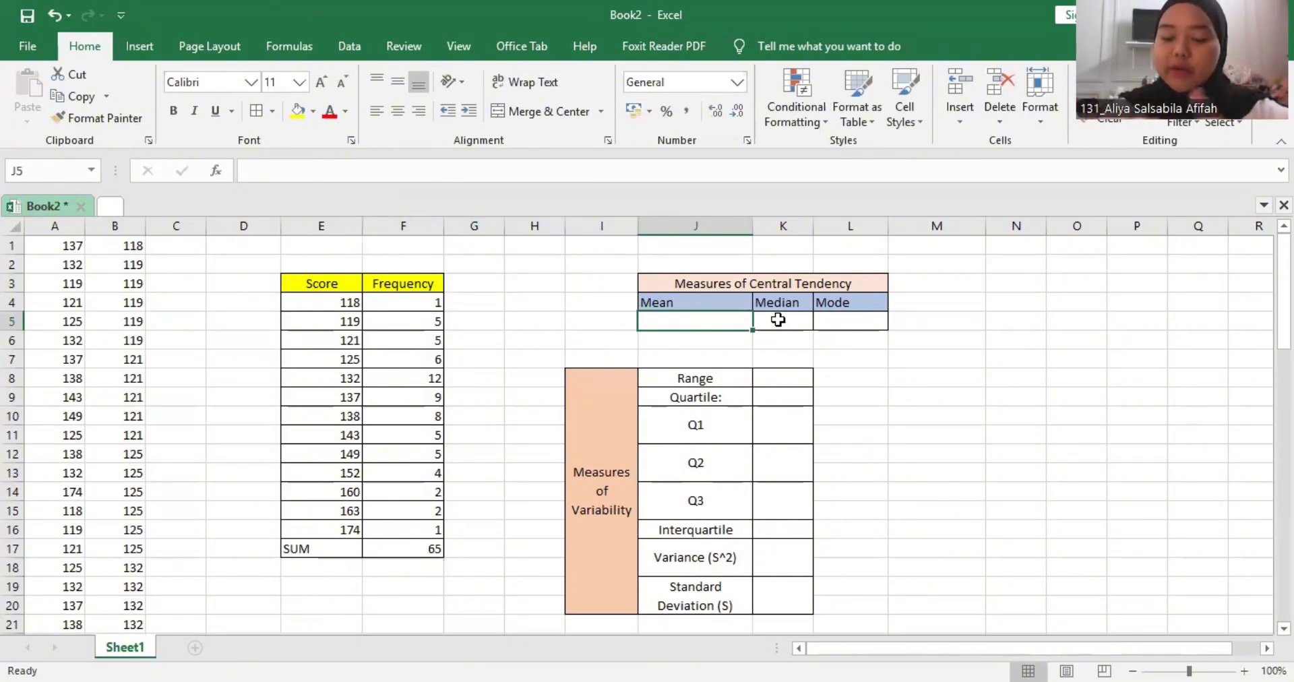
text(=)
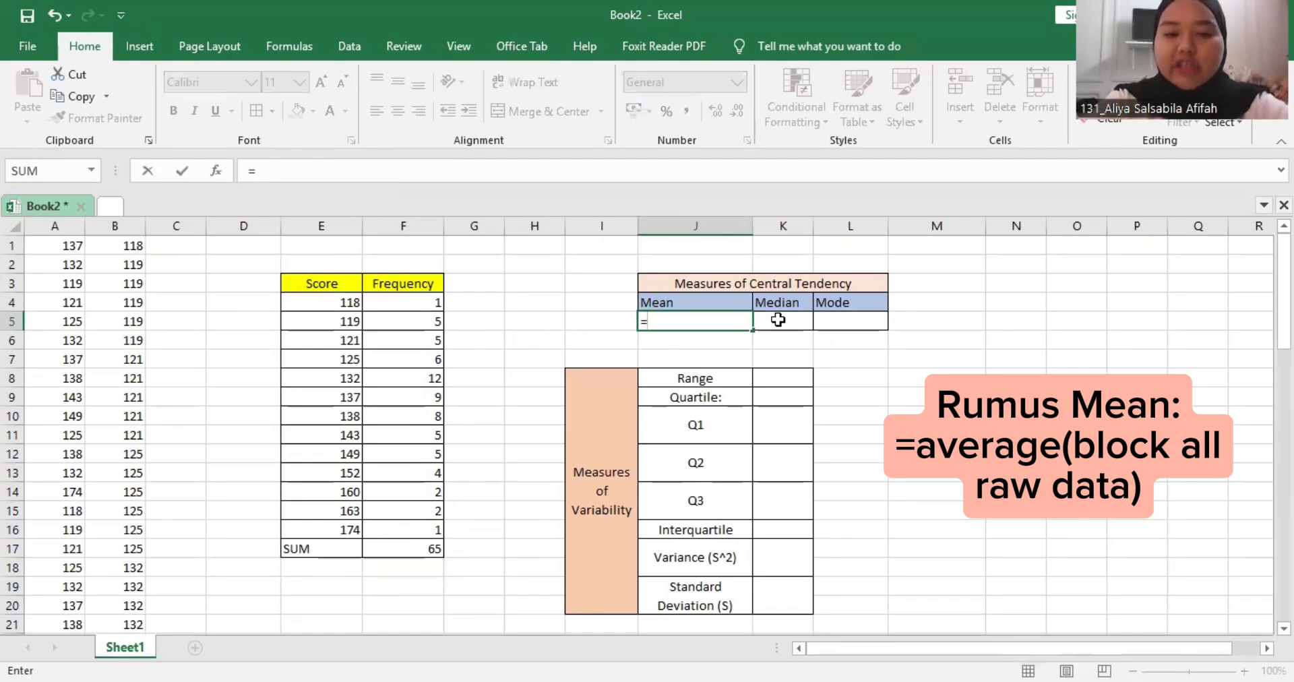
text(average)
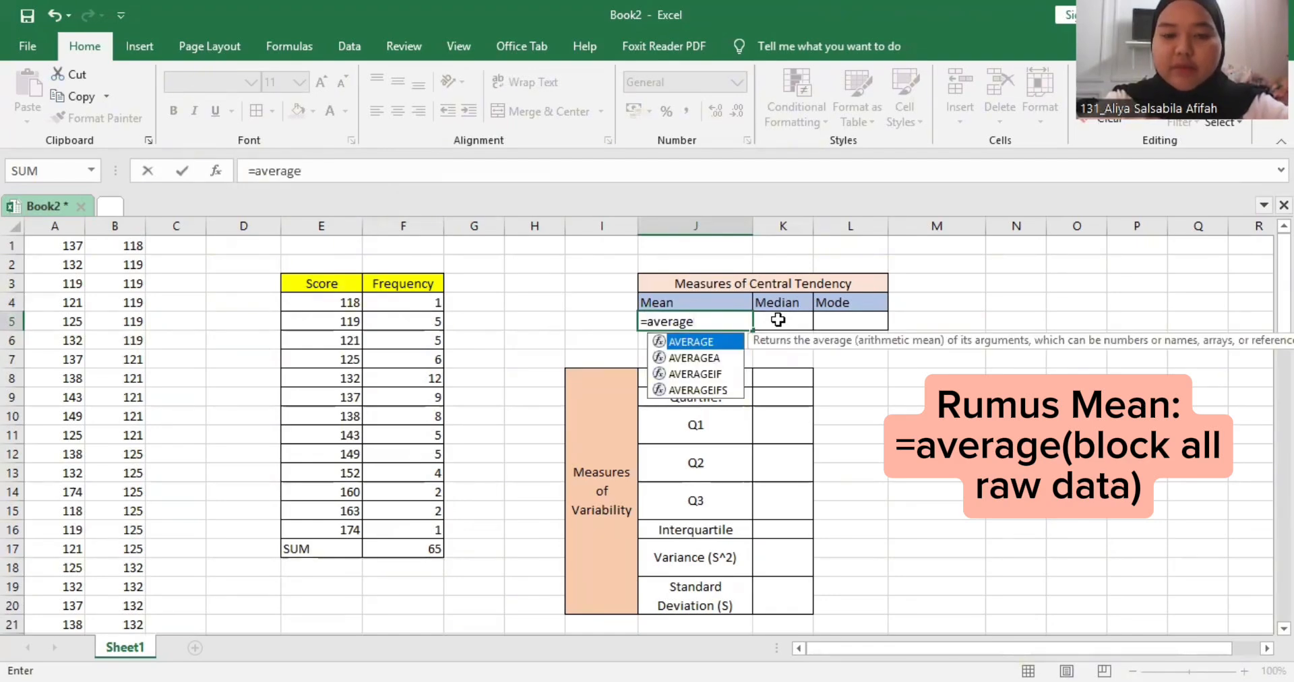
text(()
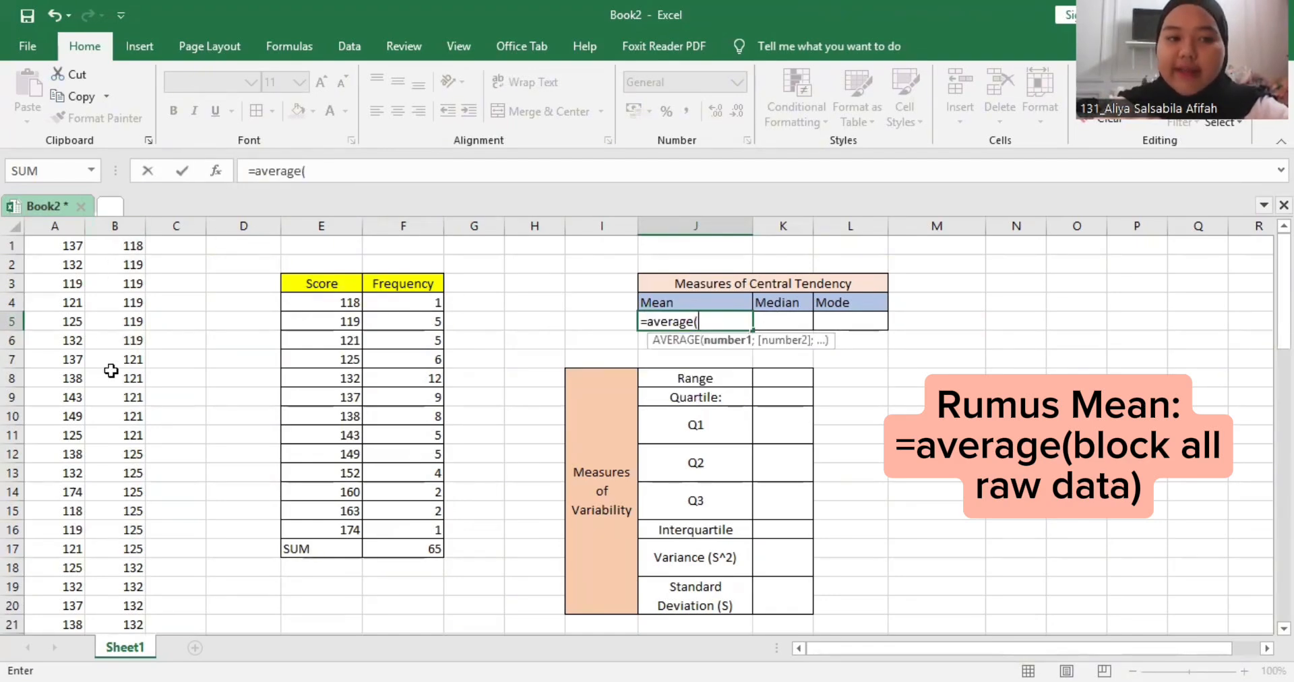
click(119, 249)
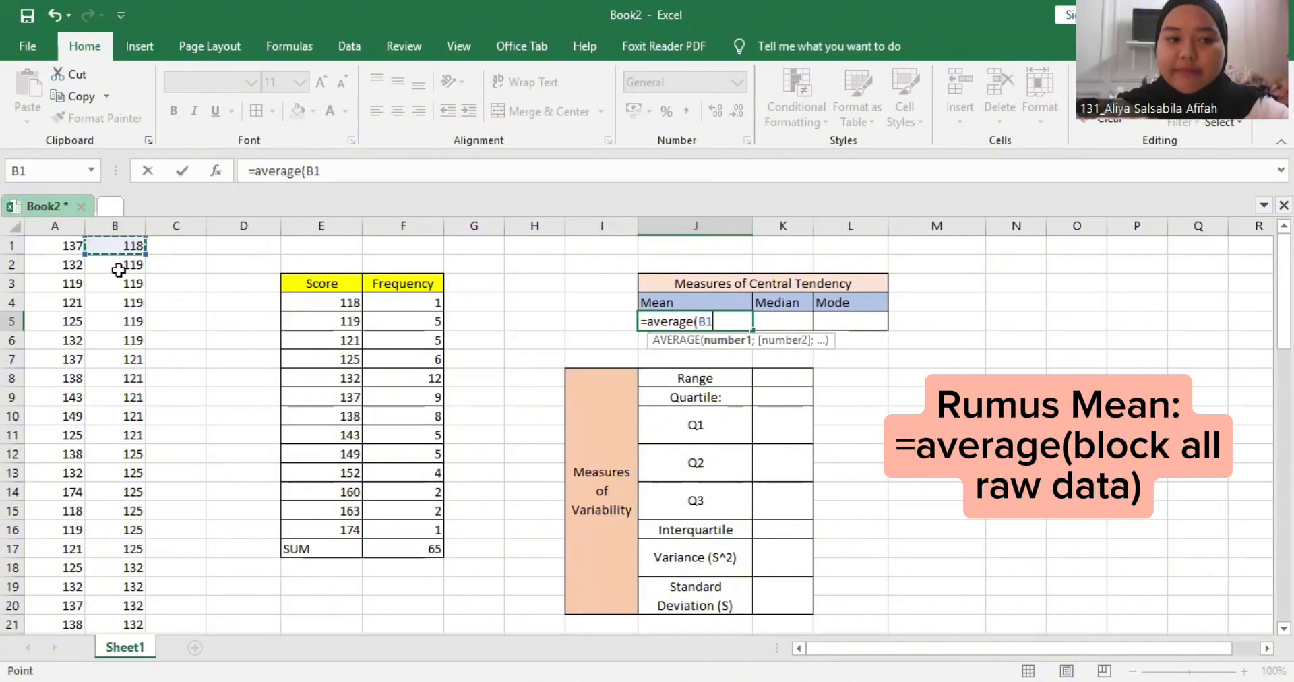
drag(124, 640, 130, 589)
key(Return)
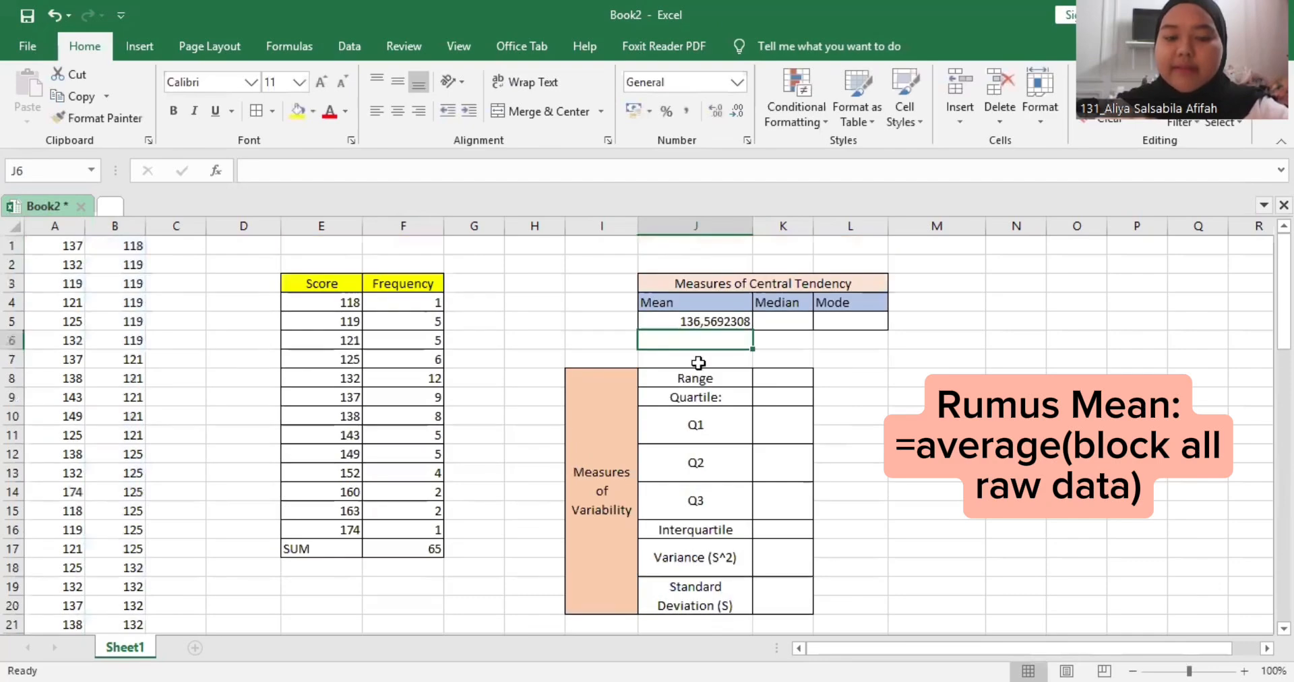
Step: Reduce the number format of the mean in J5 to two decimal places
click(785, 343)
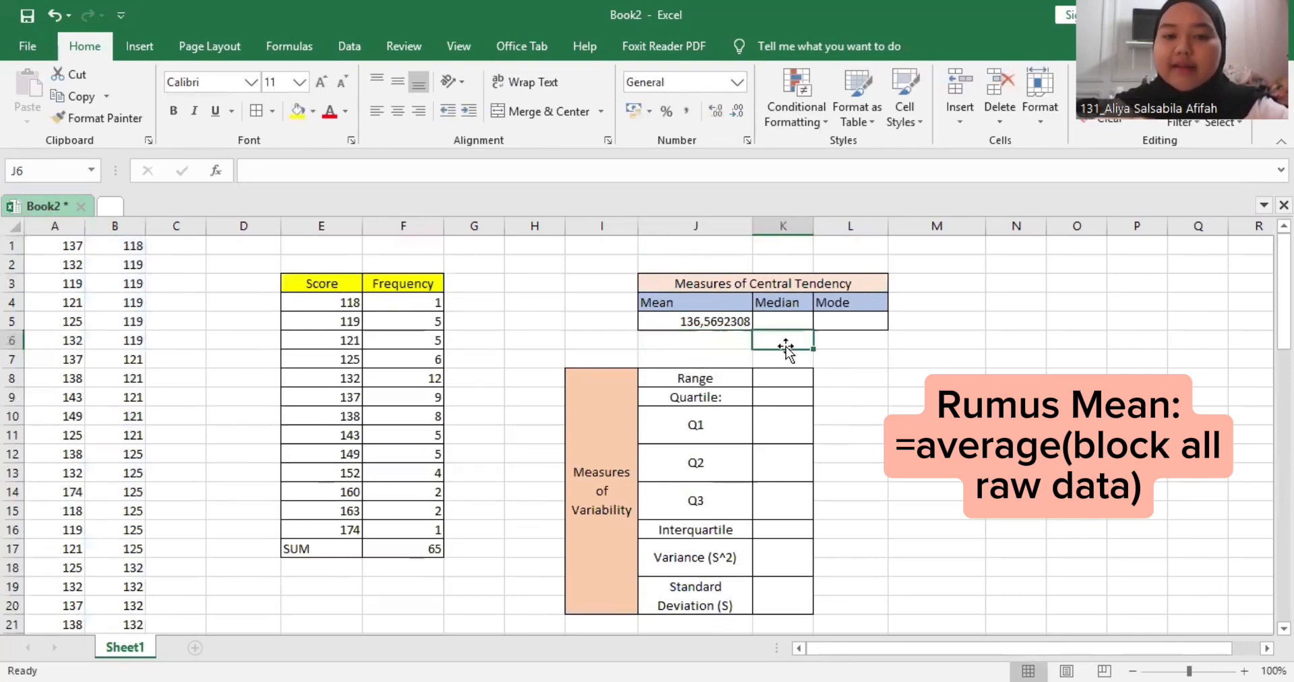
click(714, 322)
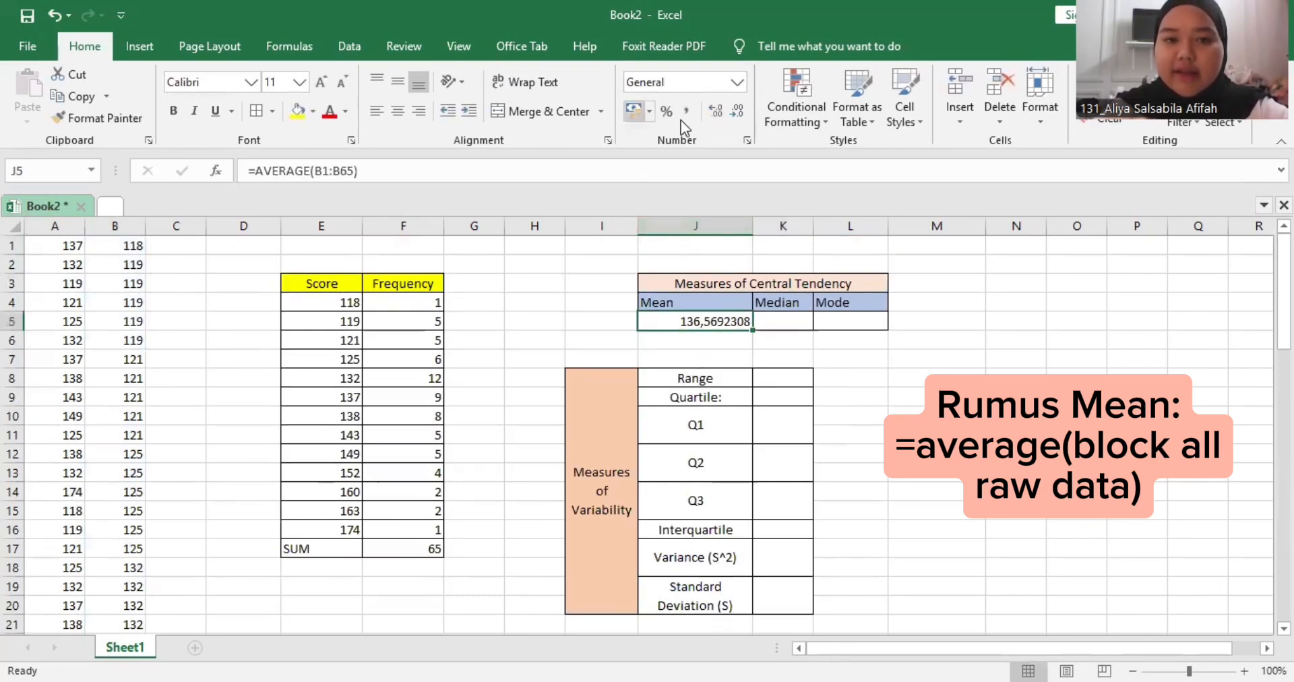
click(730, 112)
click(728, 111)
click(726, 110)
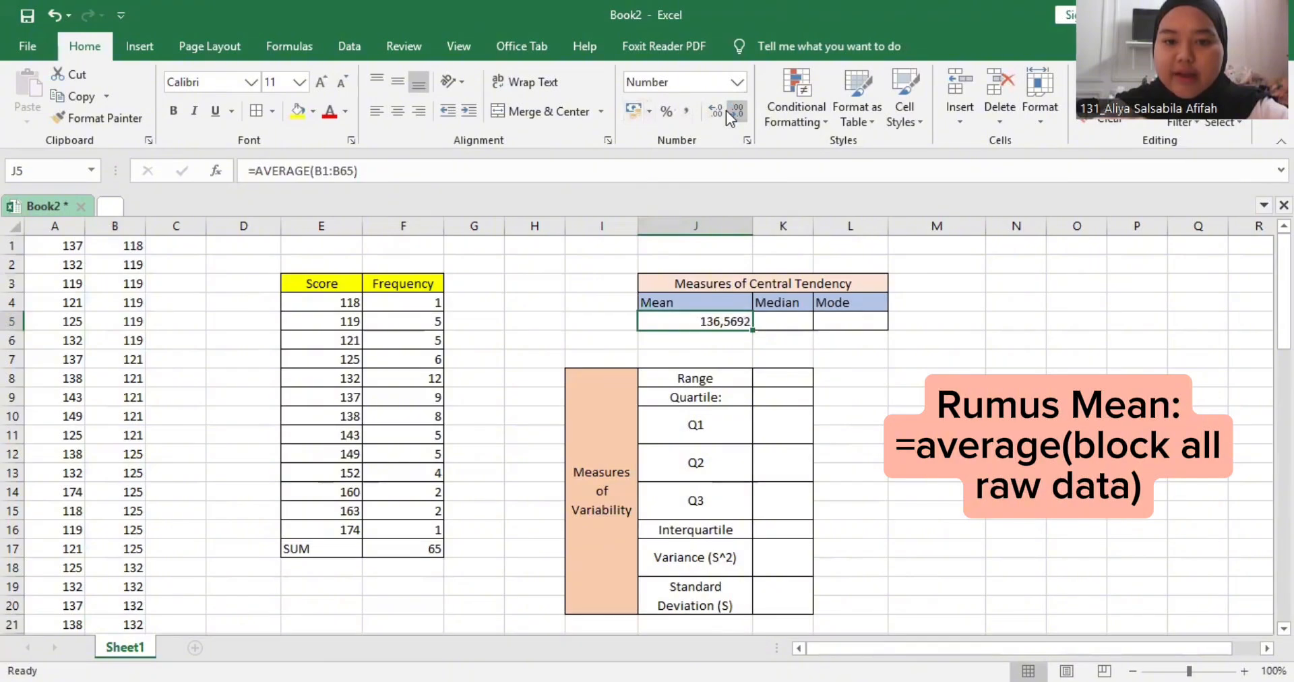
click(726, 111)
click(726, 111)
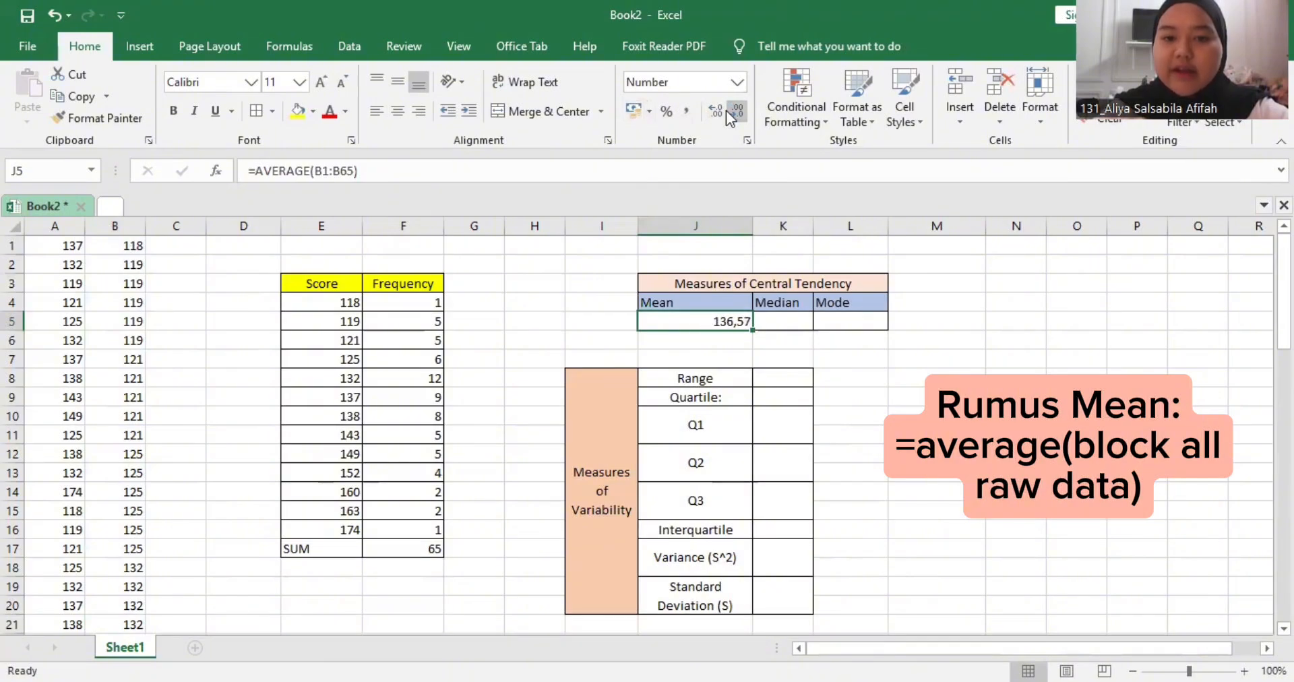
click(771, 344)
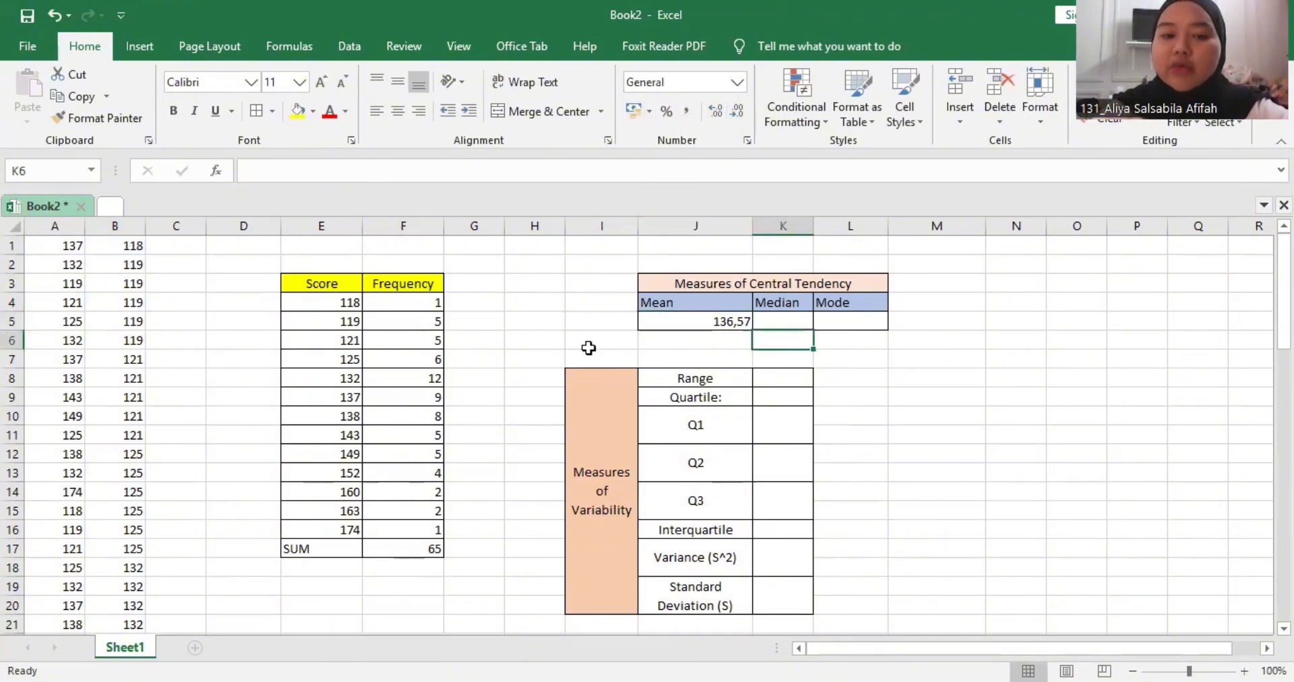
scroll(508, 399, down, 18)
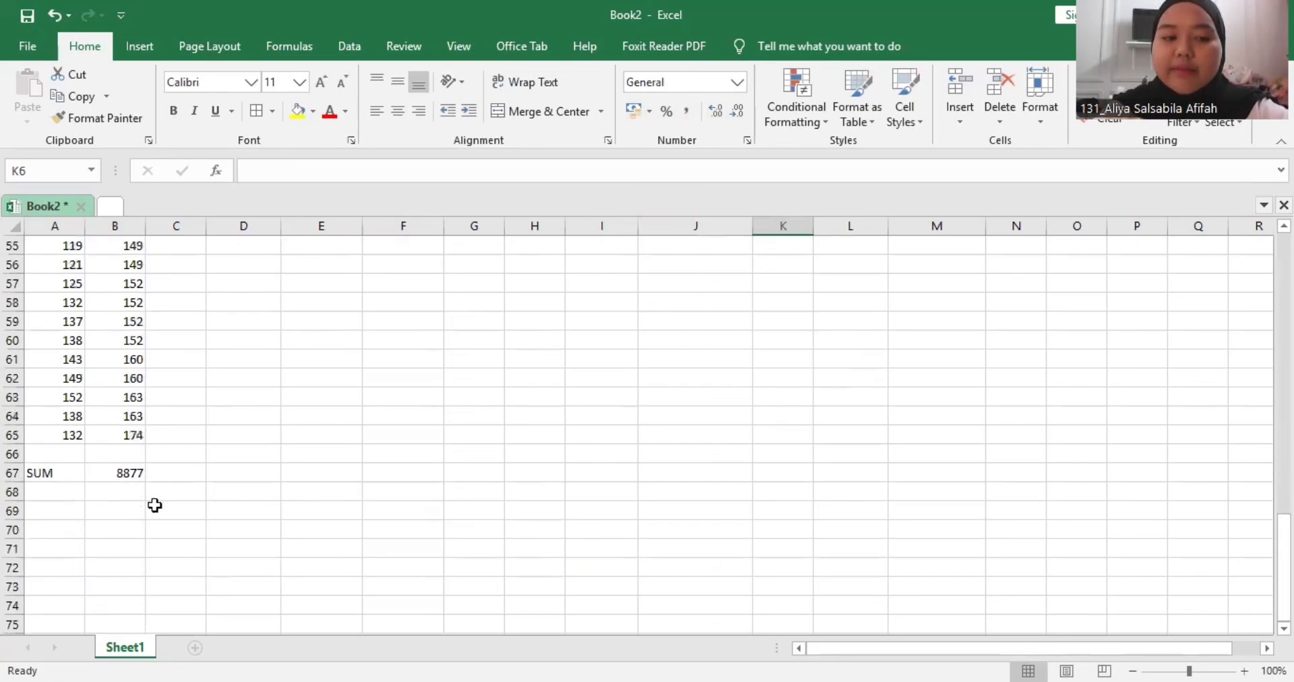
scroll(145, 488, down, 2)
scroll(364, 407, up, 12)
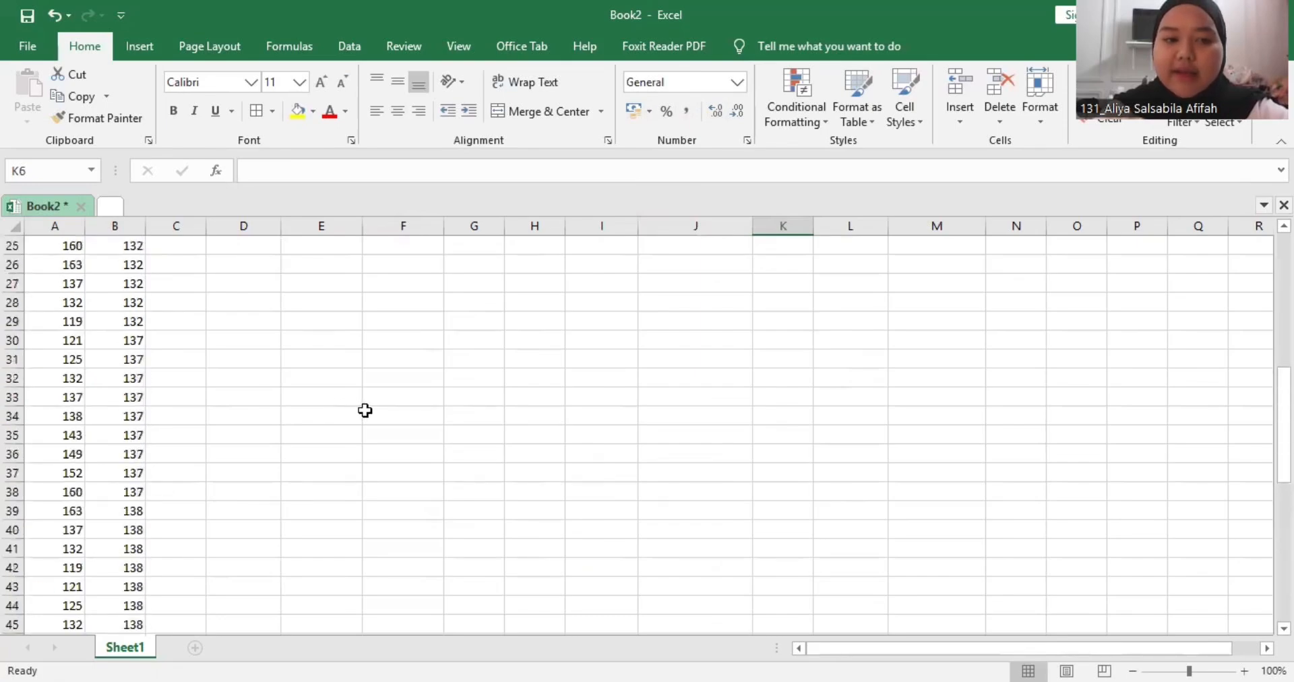
scroll(367, 408, up, 6)
scroll(447, 439, up, 2)
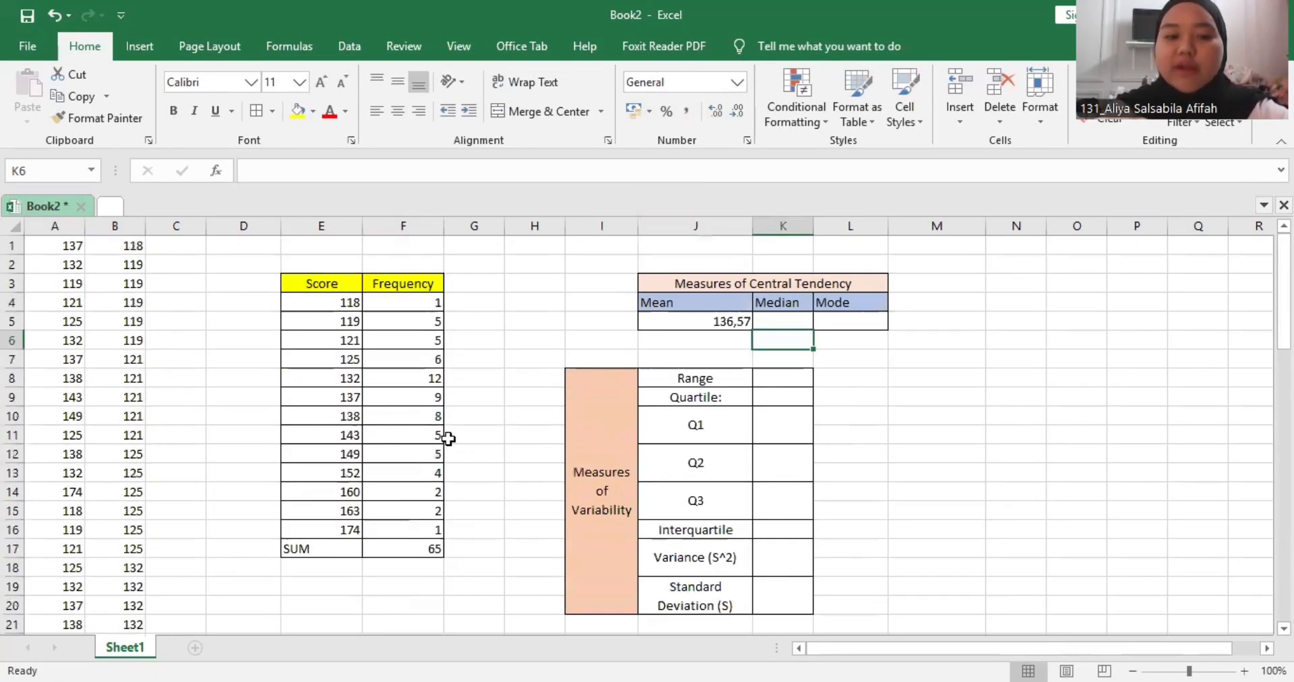
Step: Calculate the median of the sorted scores in K5 with =MEDIAN(B1:B65)
click(783, 319)
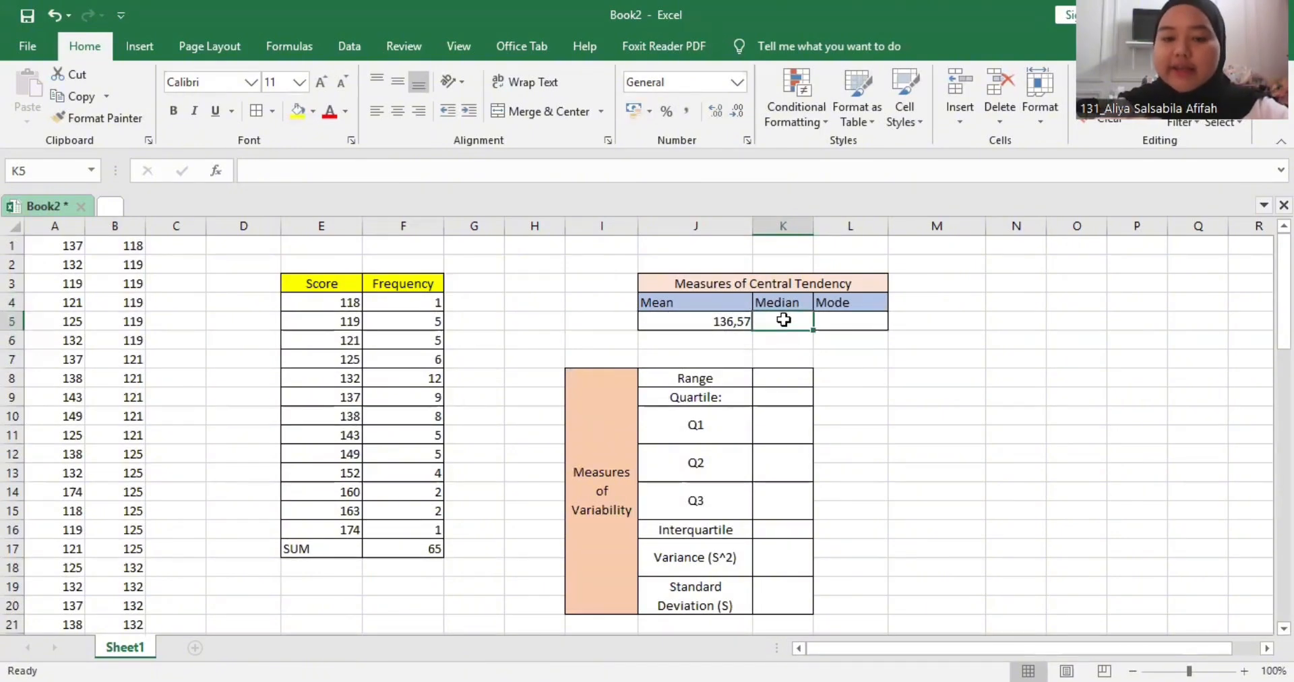
text(=)
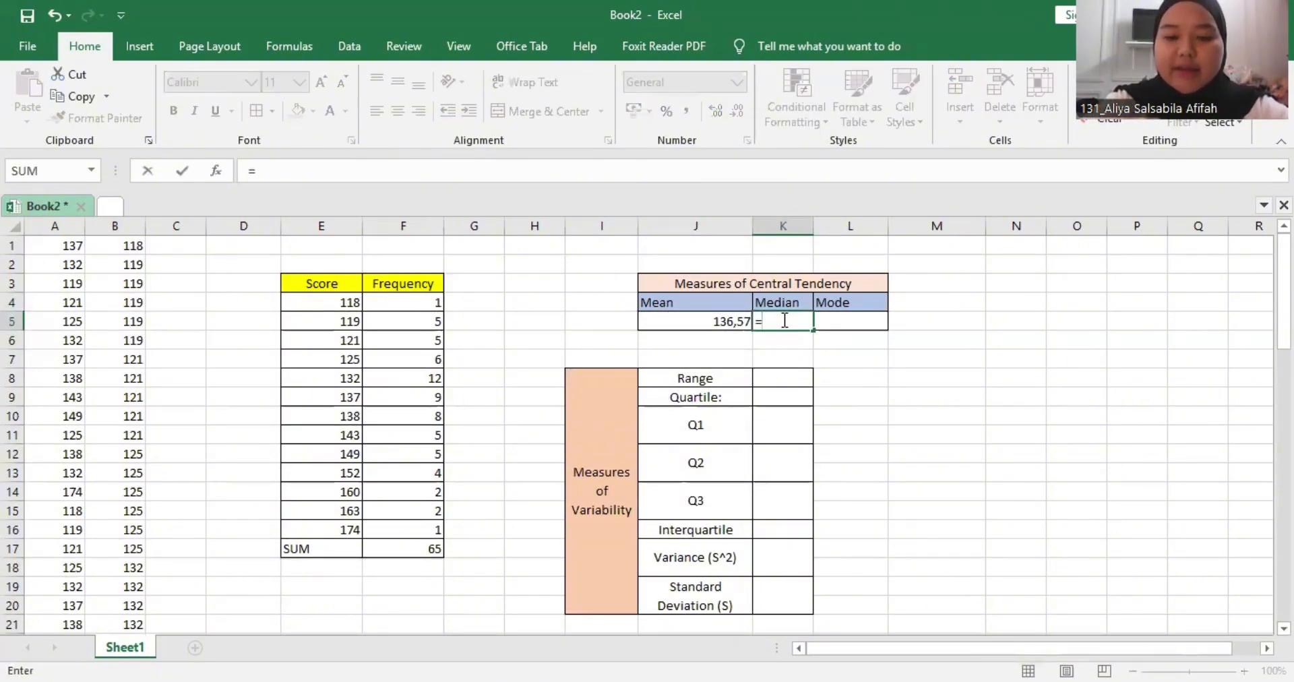
text(median)
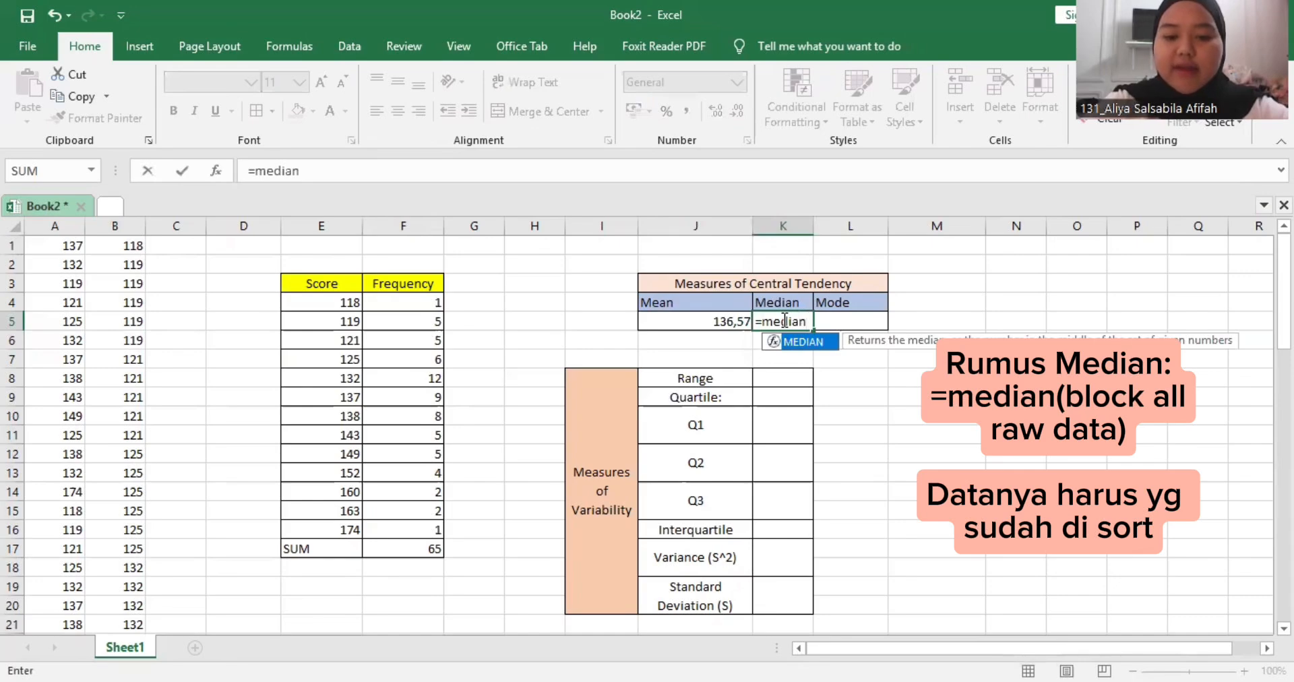
text(()
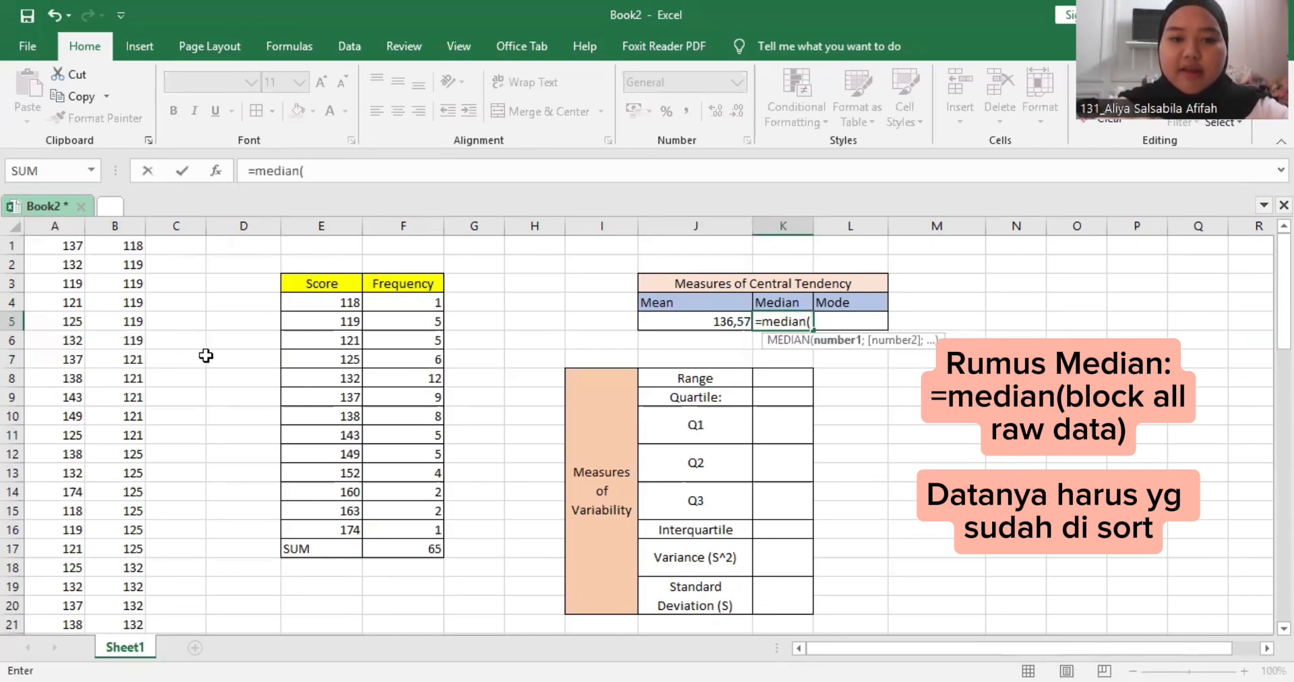
click(138, 245)
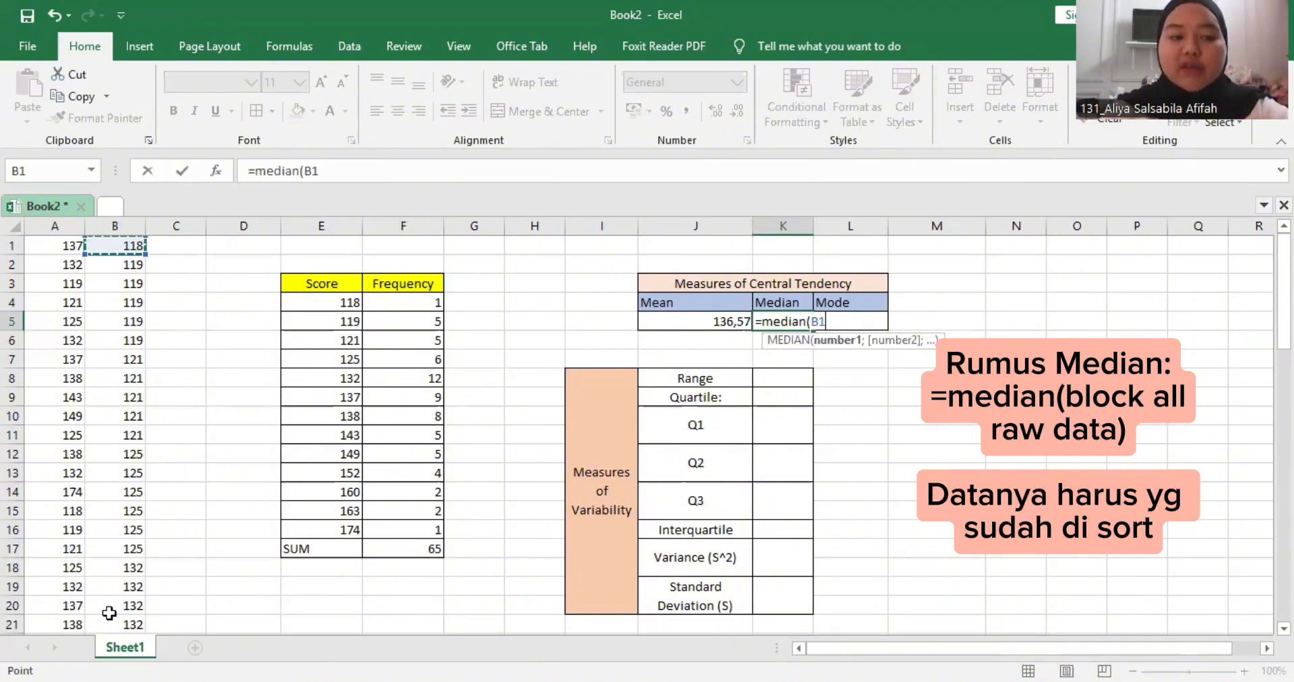
key(ctrl+shift+Down)
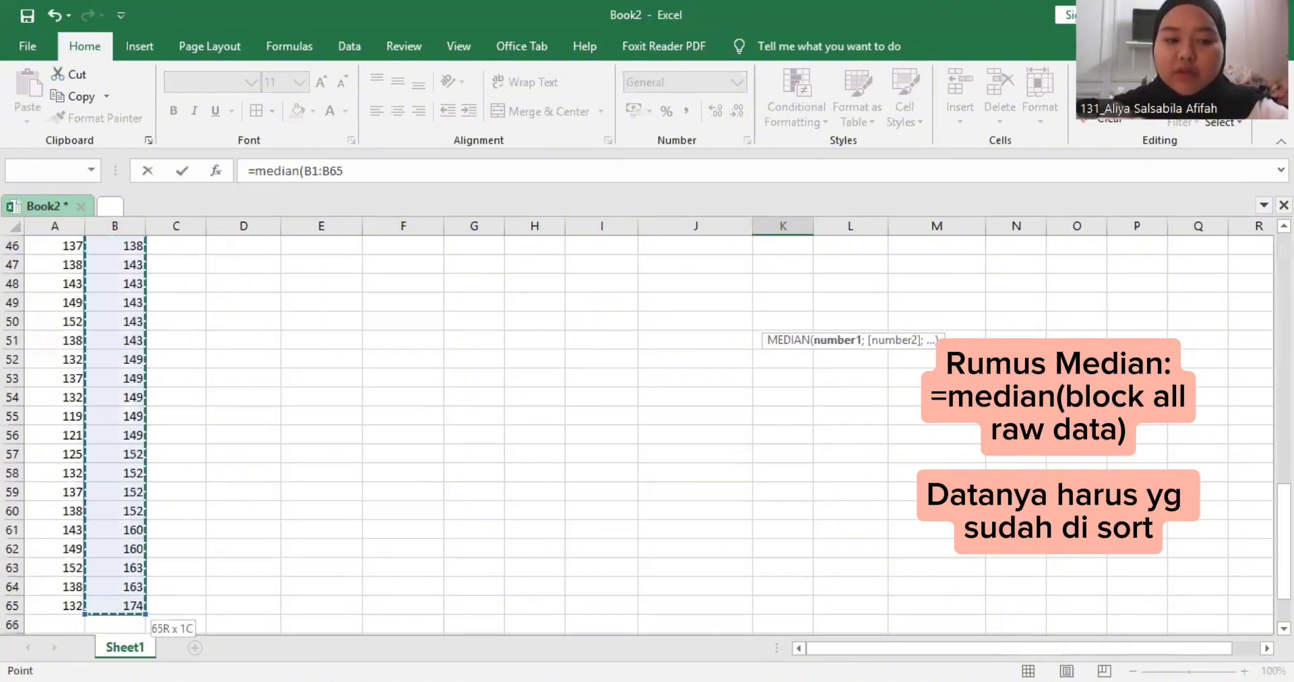
drag(116, 659, 139, 567)
text())
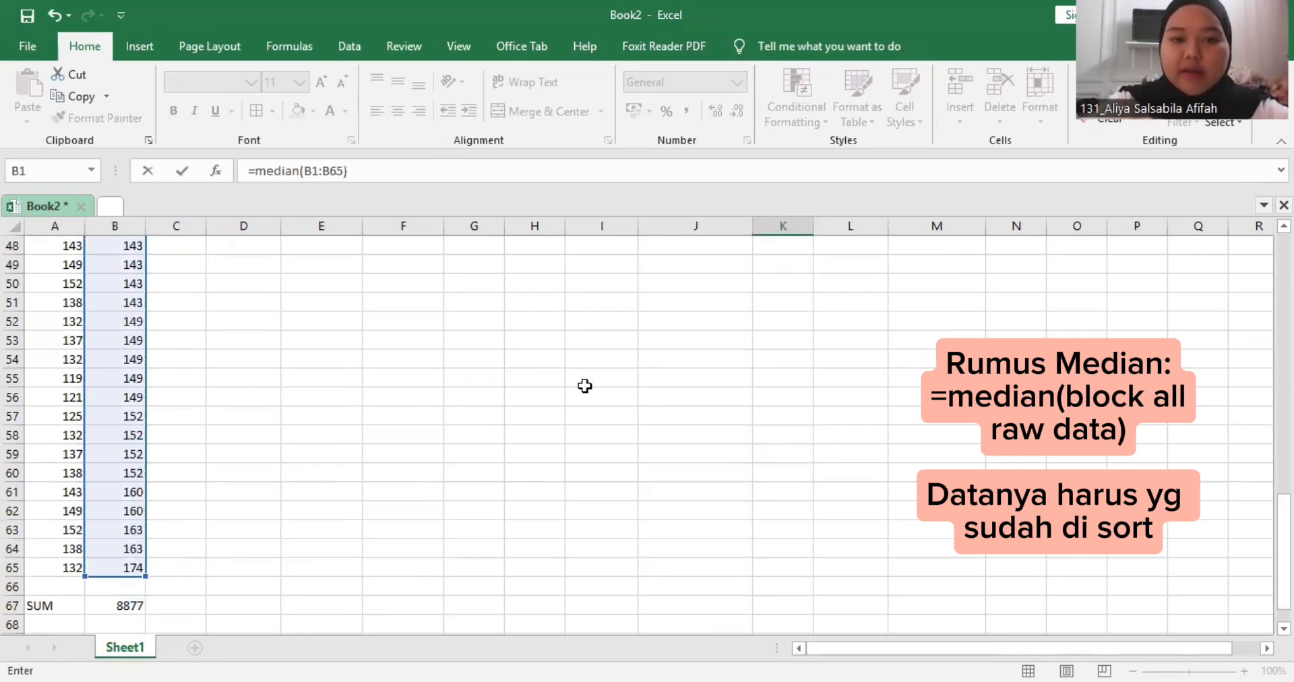
key(Return)
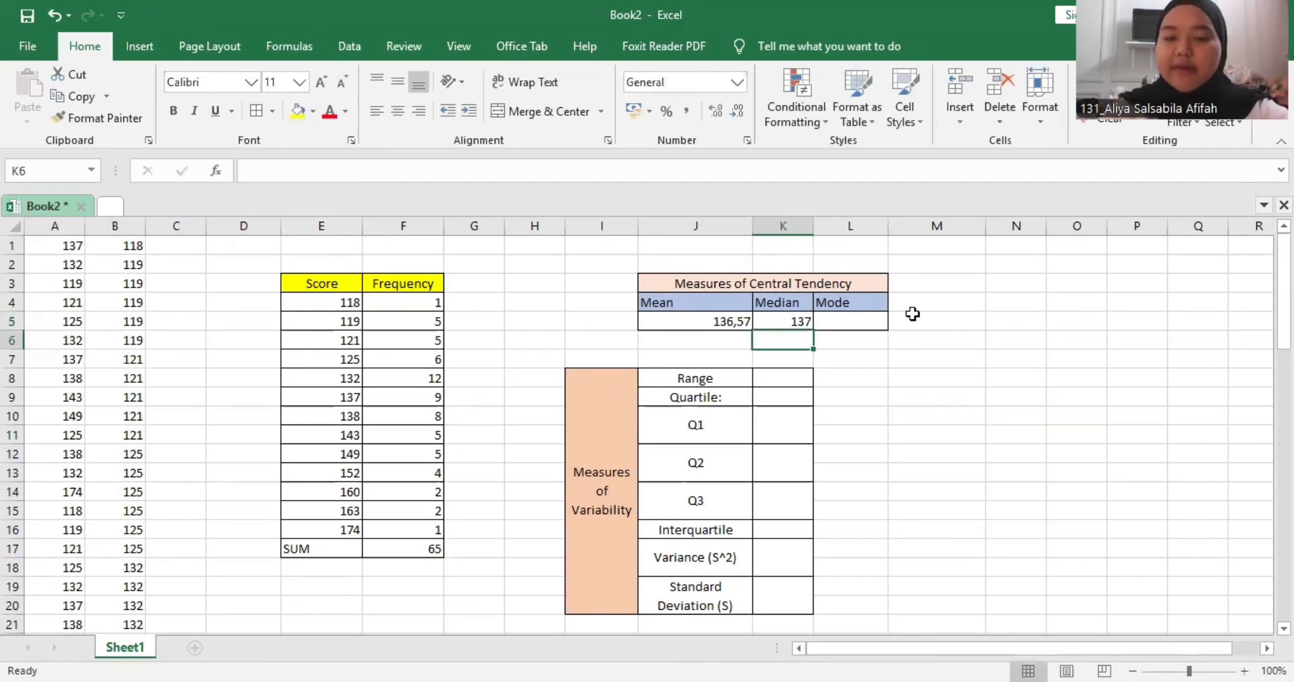
Step: Calculate the mode of the sorted scores B1:B65 in L5 with the MODE function and select the Range result cell K8
click(823, 335)
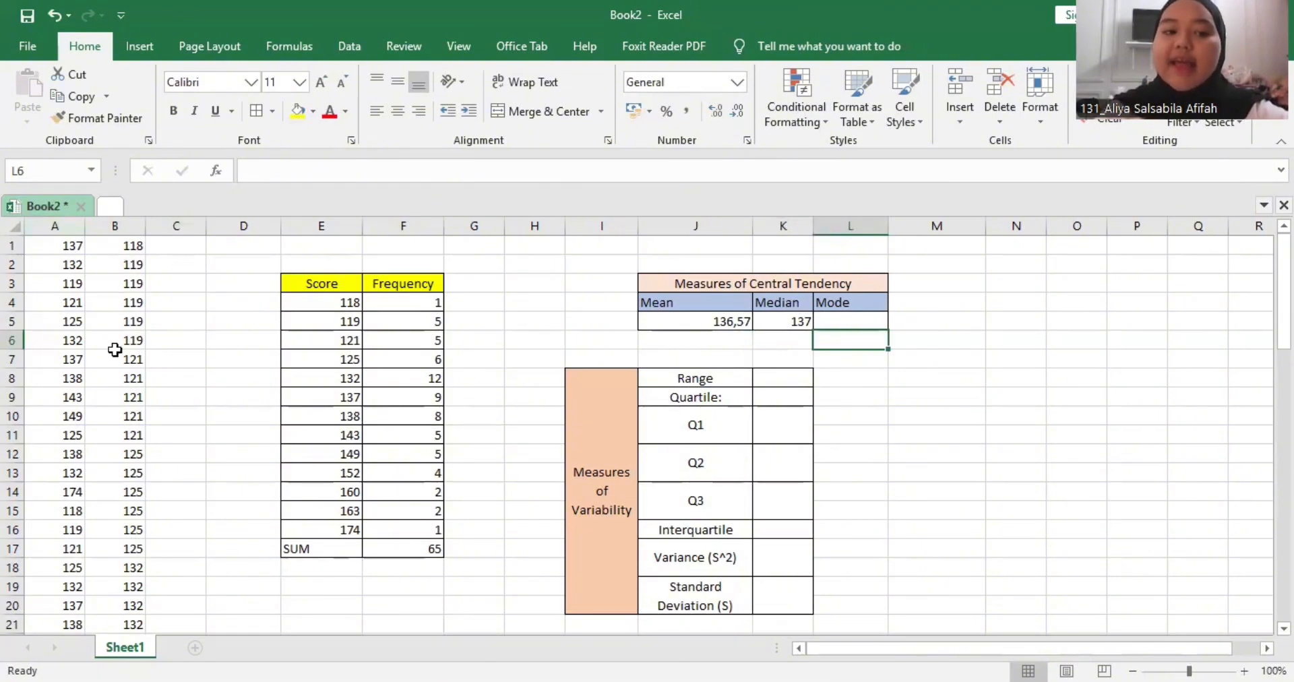
click(833, 325)
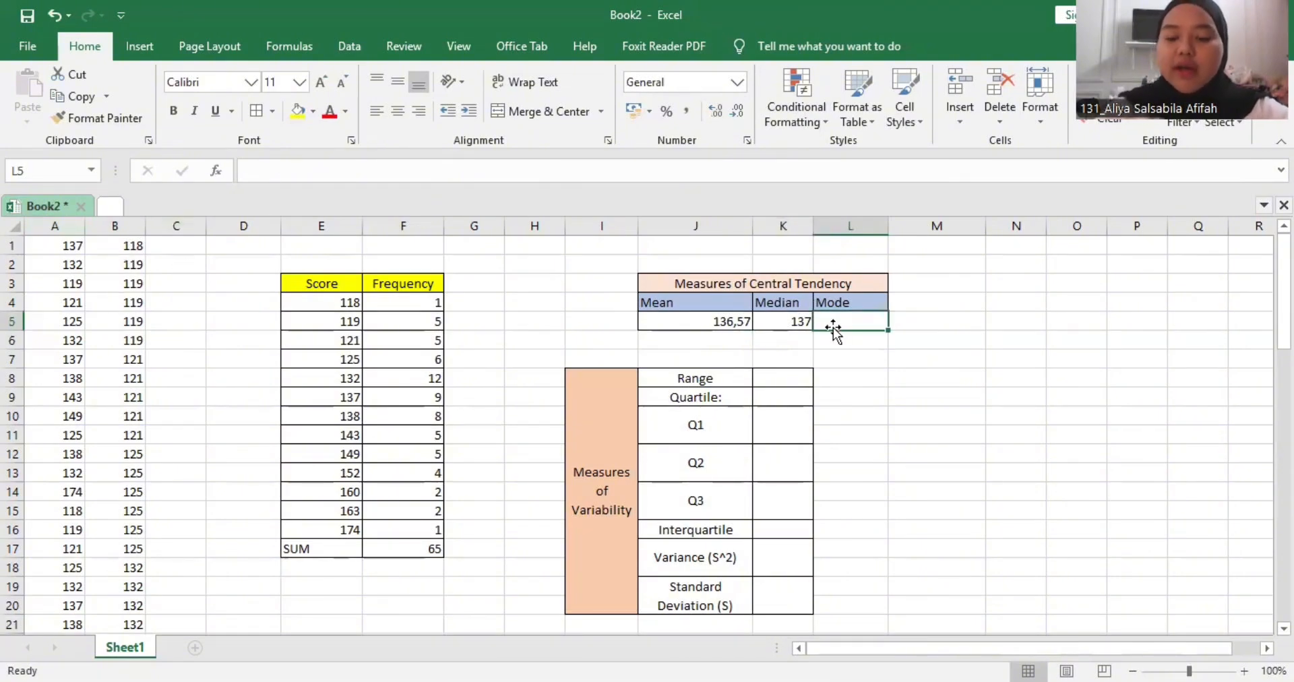
text(=)
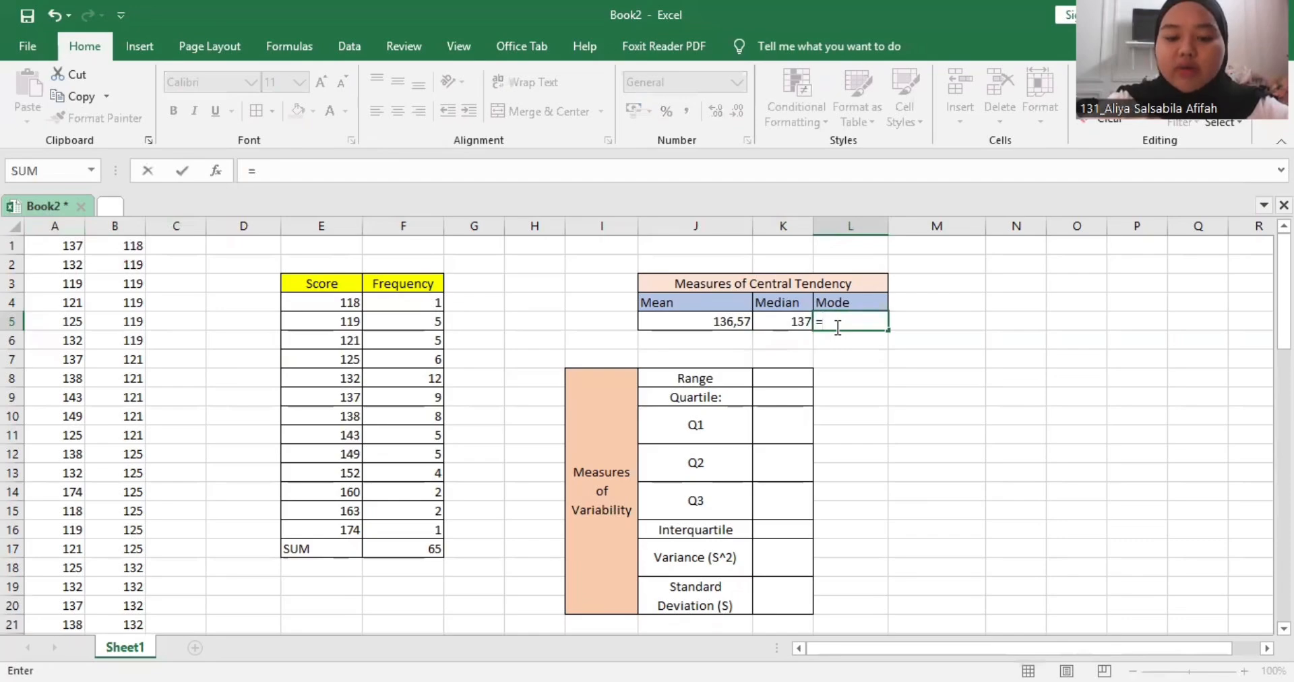
text(mode()
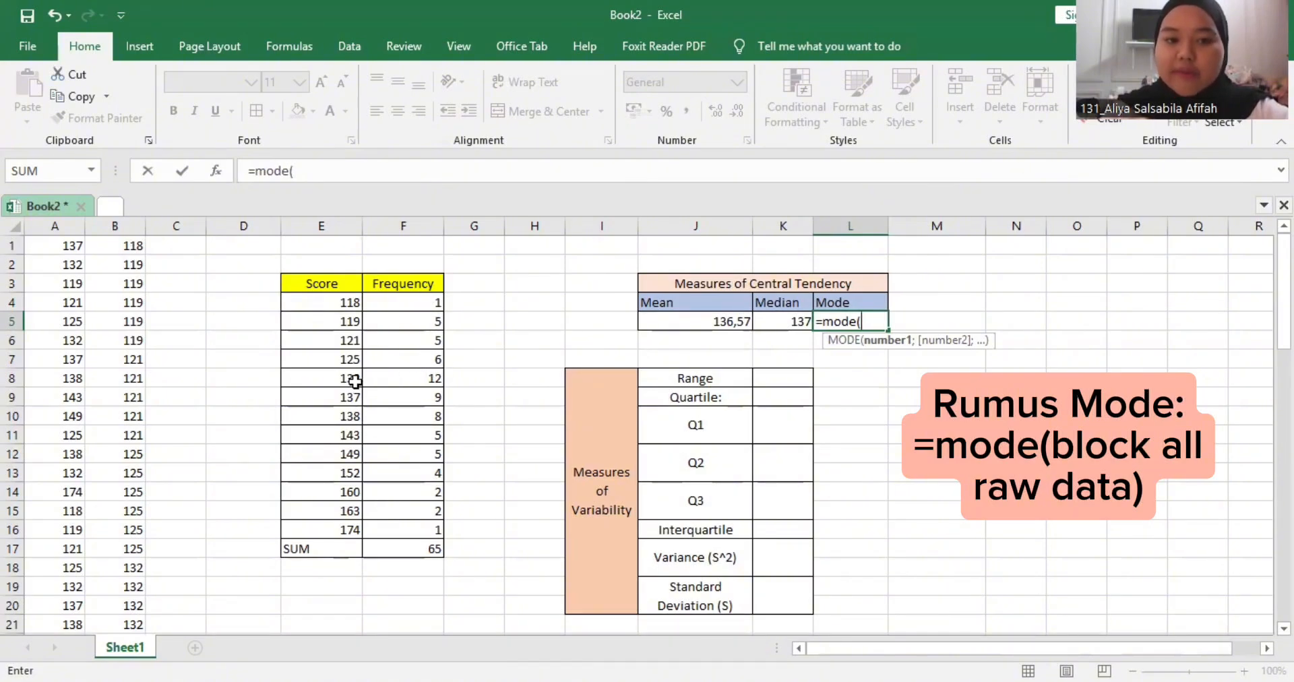
click(120, 253)
drag(120, 253, 110, 503)
scroll(391, 520, up, 17)
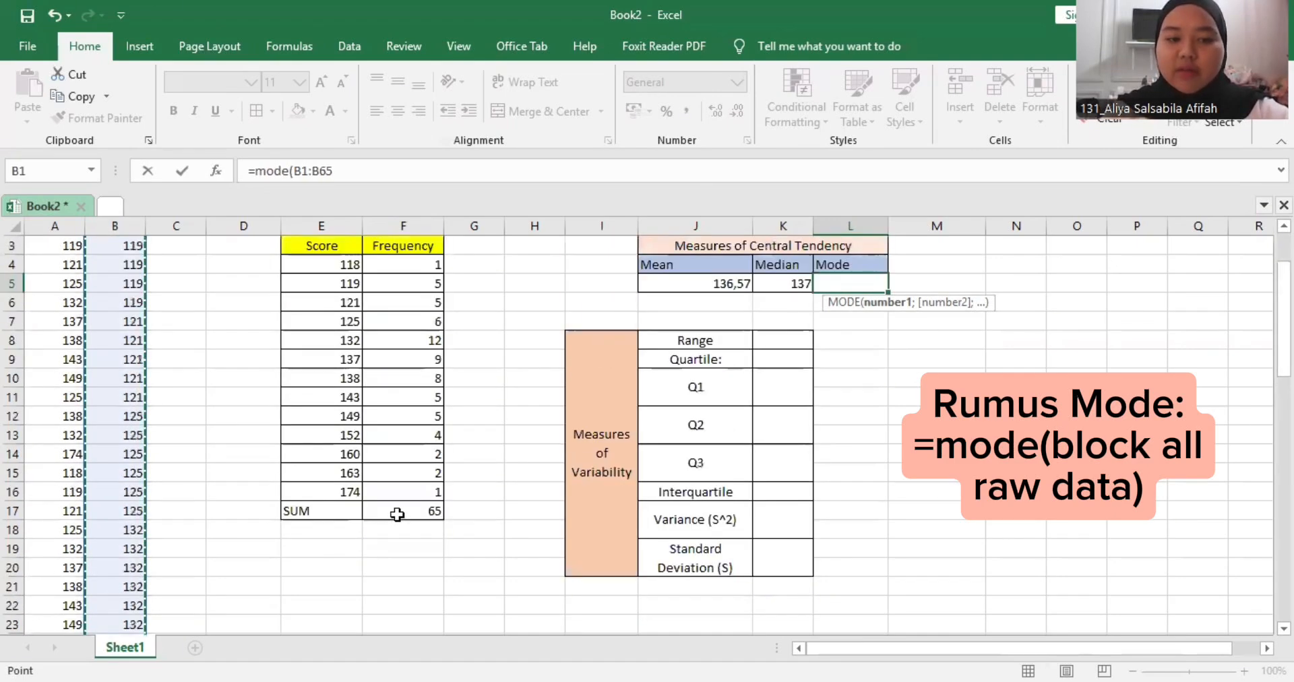
key(Return)
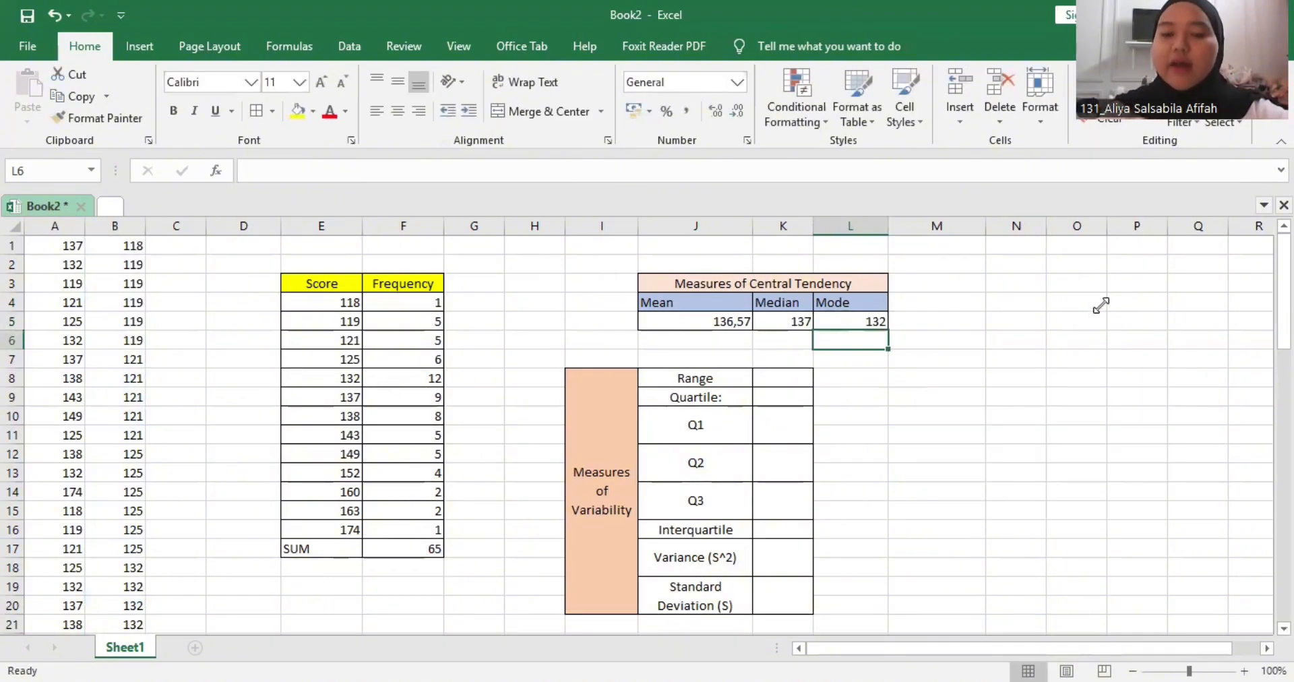
click(1056, 341)
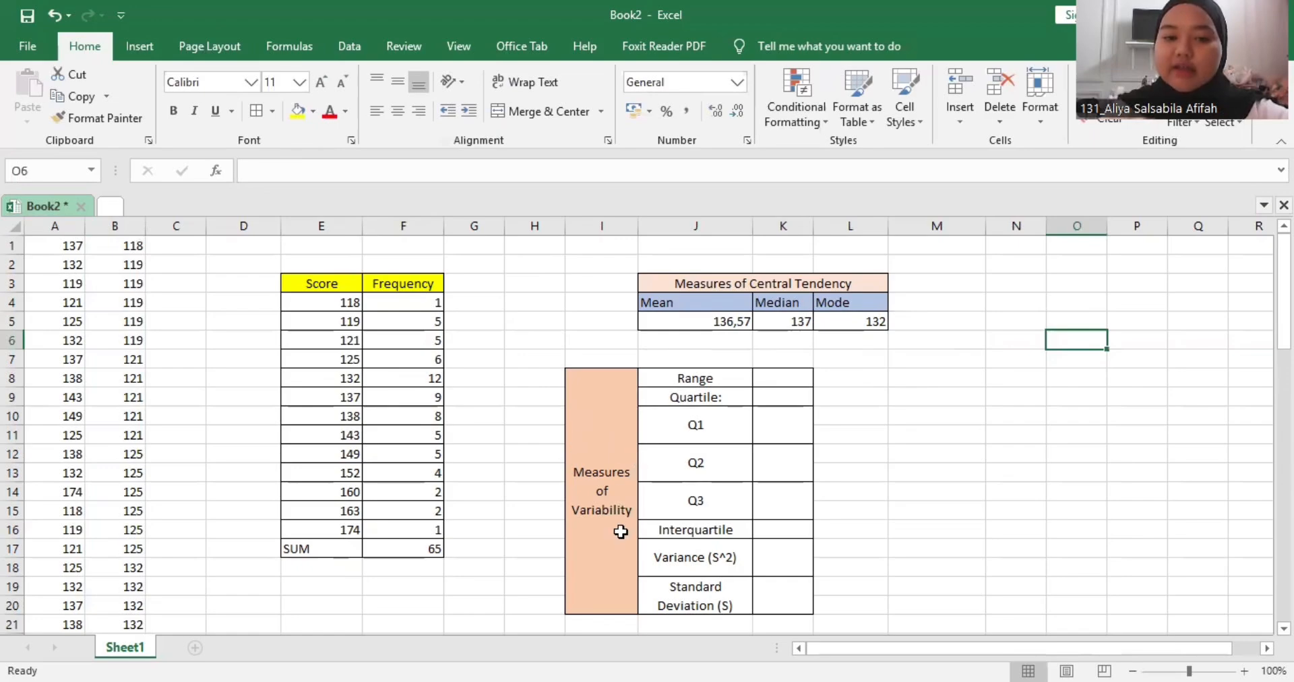
click(764, 375)
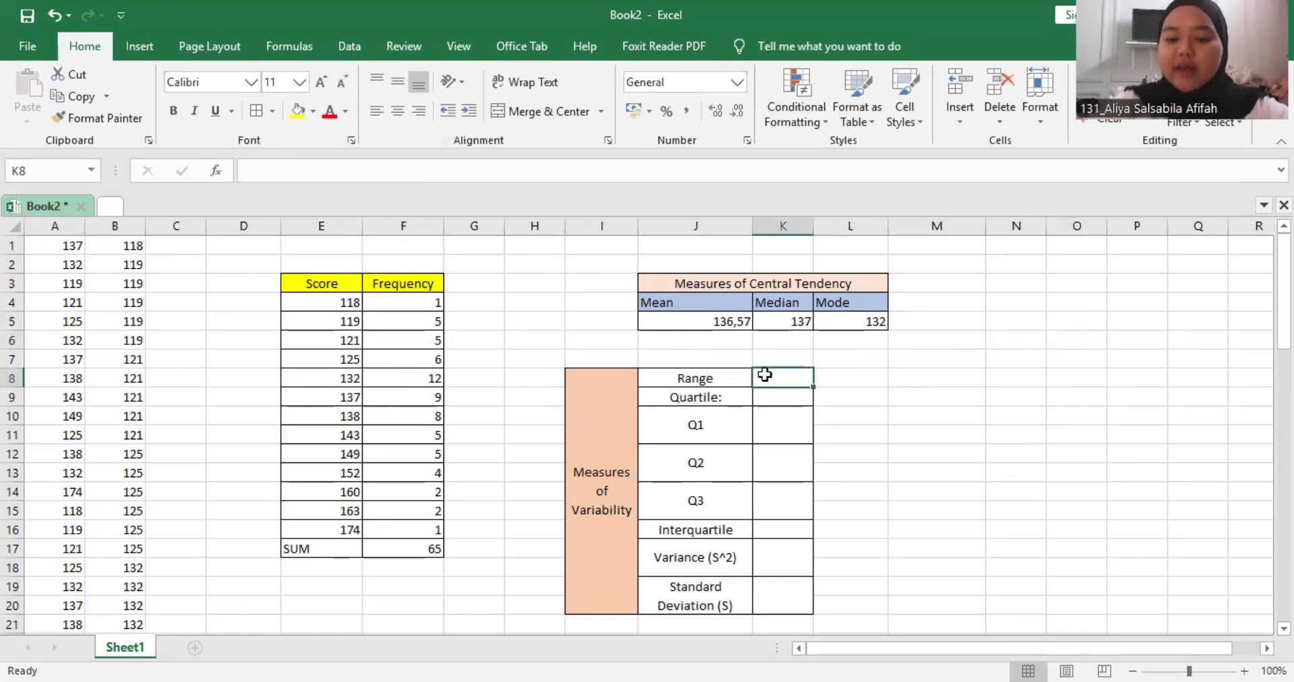
Step: Calculate the range in K8 by subtracting the lowest score from the highest with =E16-E4
text(=)
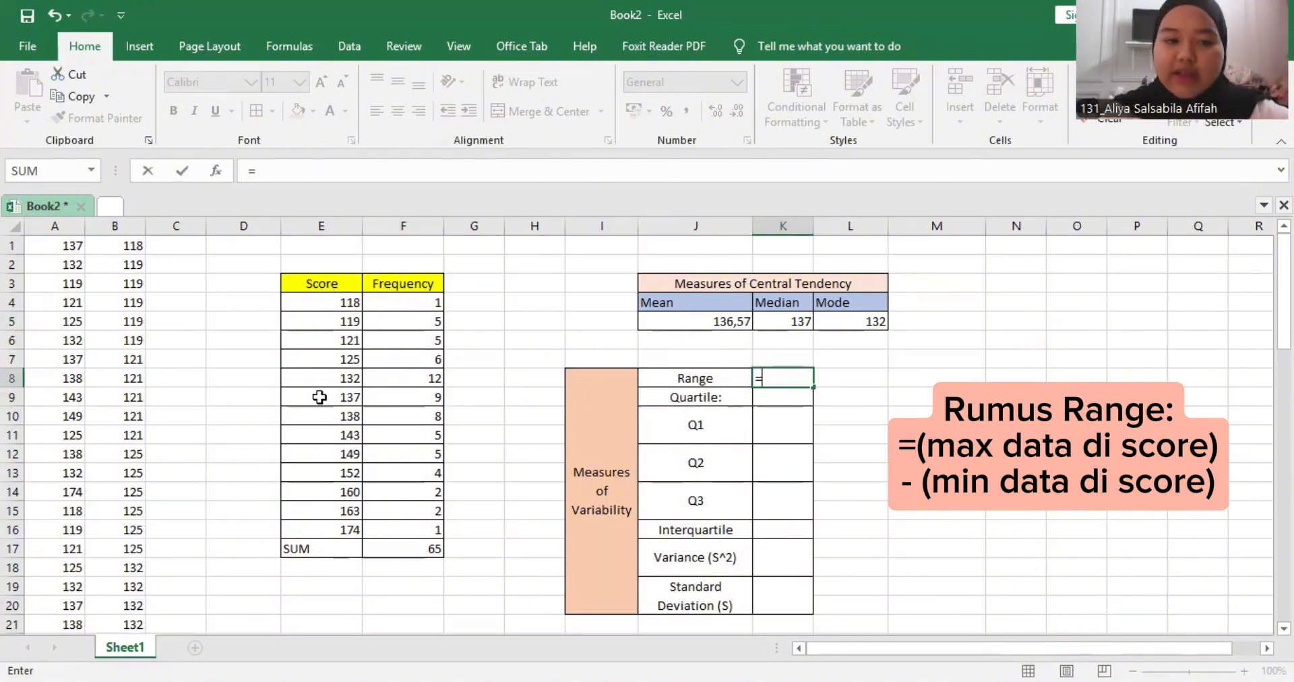
click(330, 528)
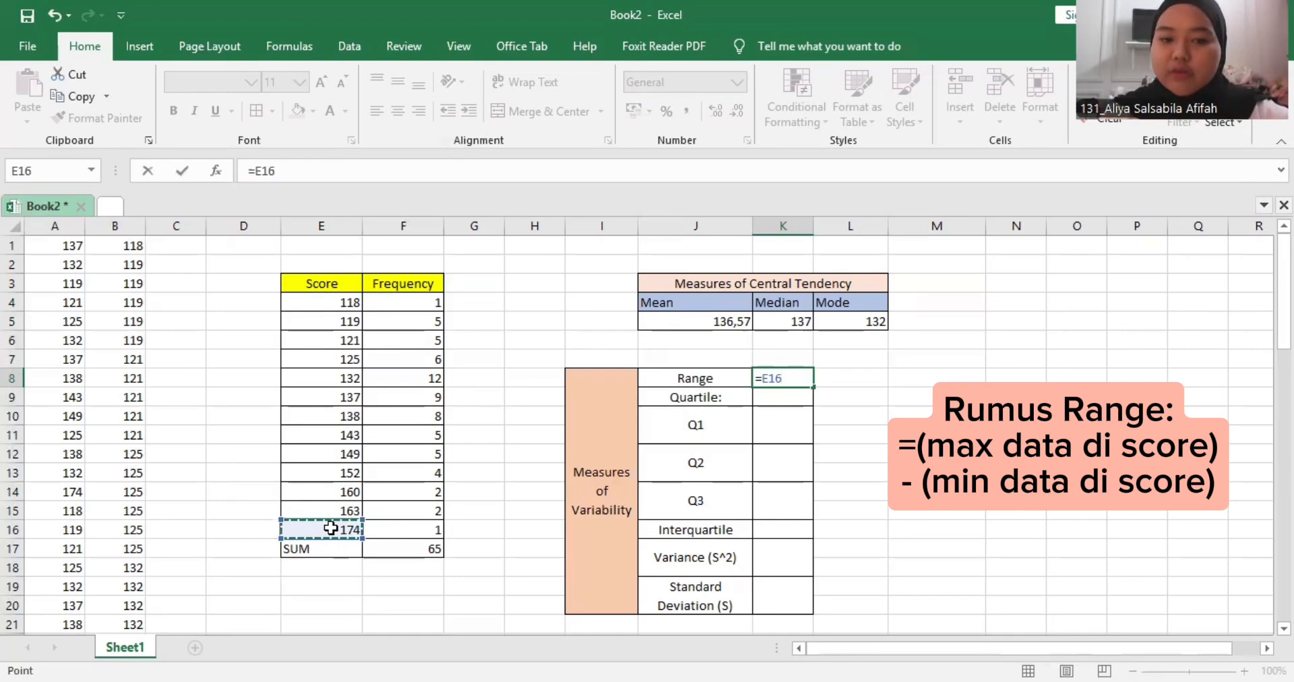
text(-)
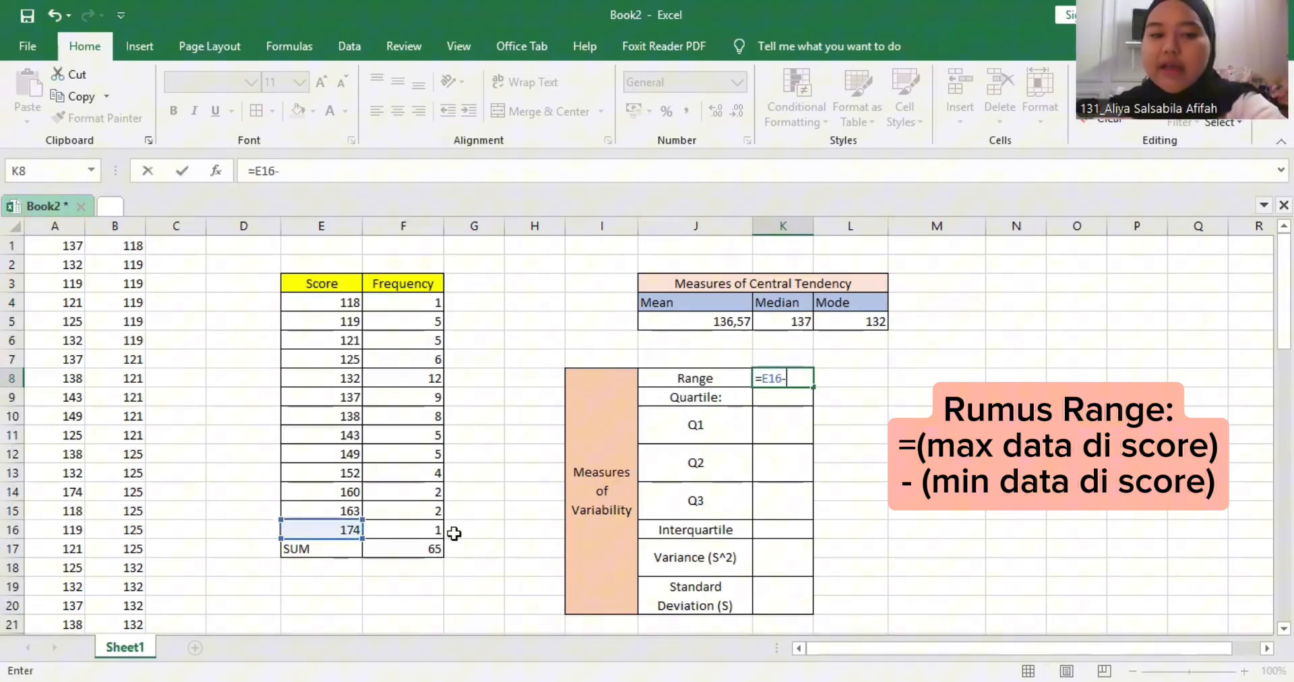
click(344, 304)
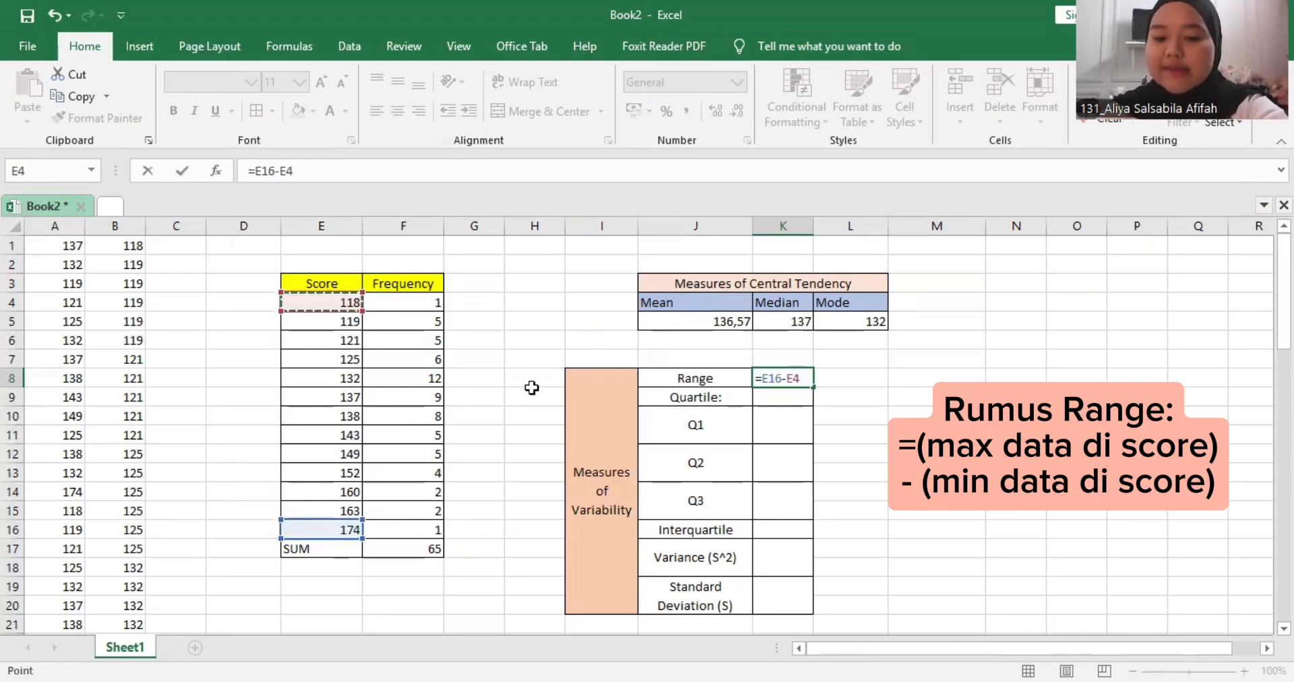
key(Return)
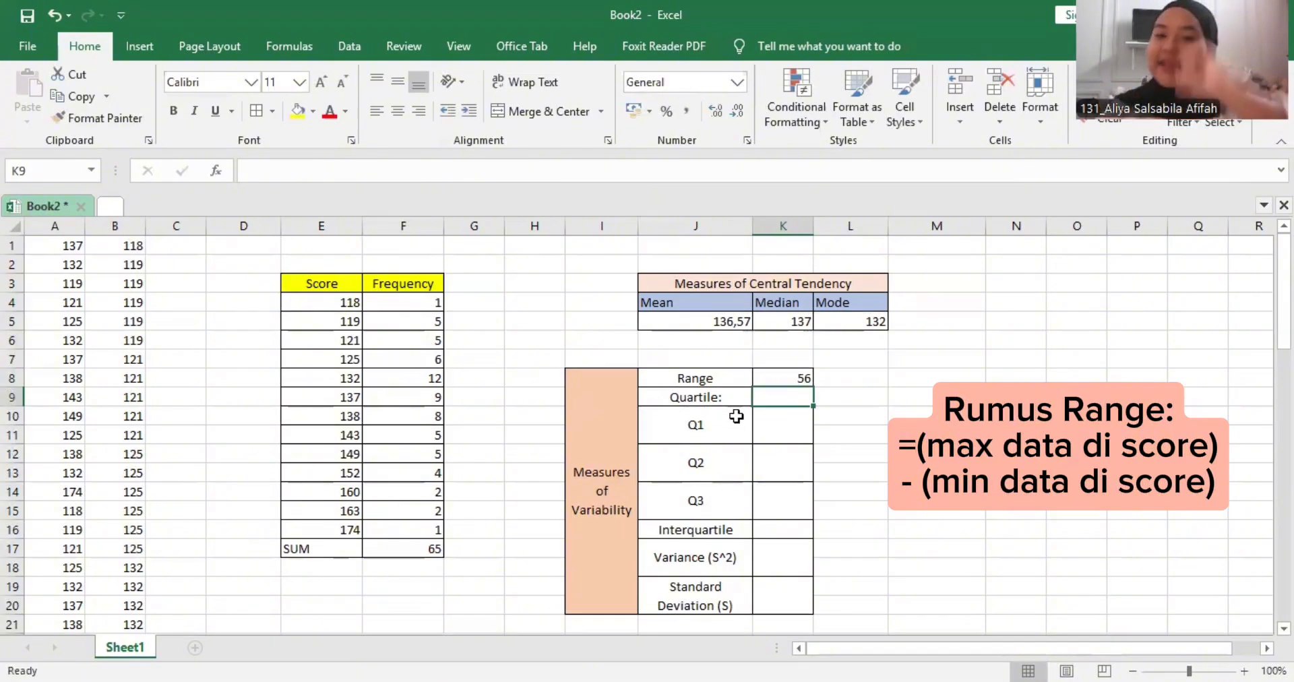
Step: Calculate the first quartile of the sorted scores in the Q1 cell K10 with =QUARTILE(B1:B65;1)
click(769, 434)
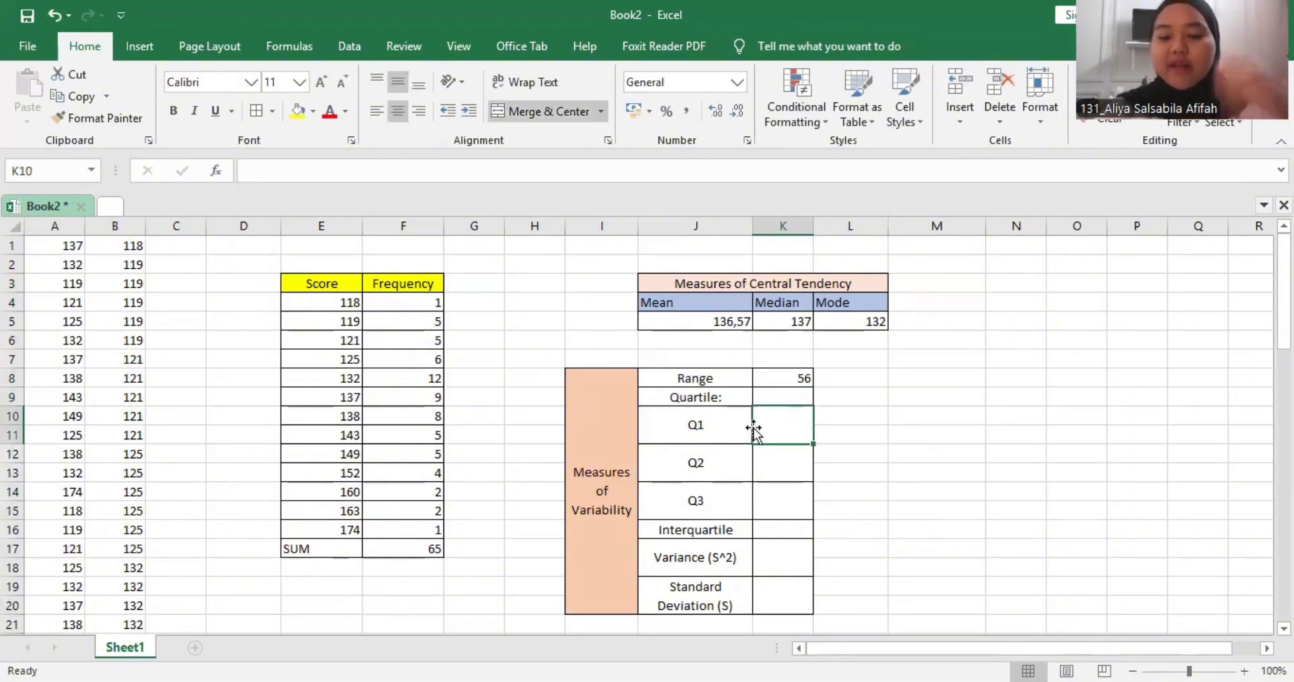
text(=)
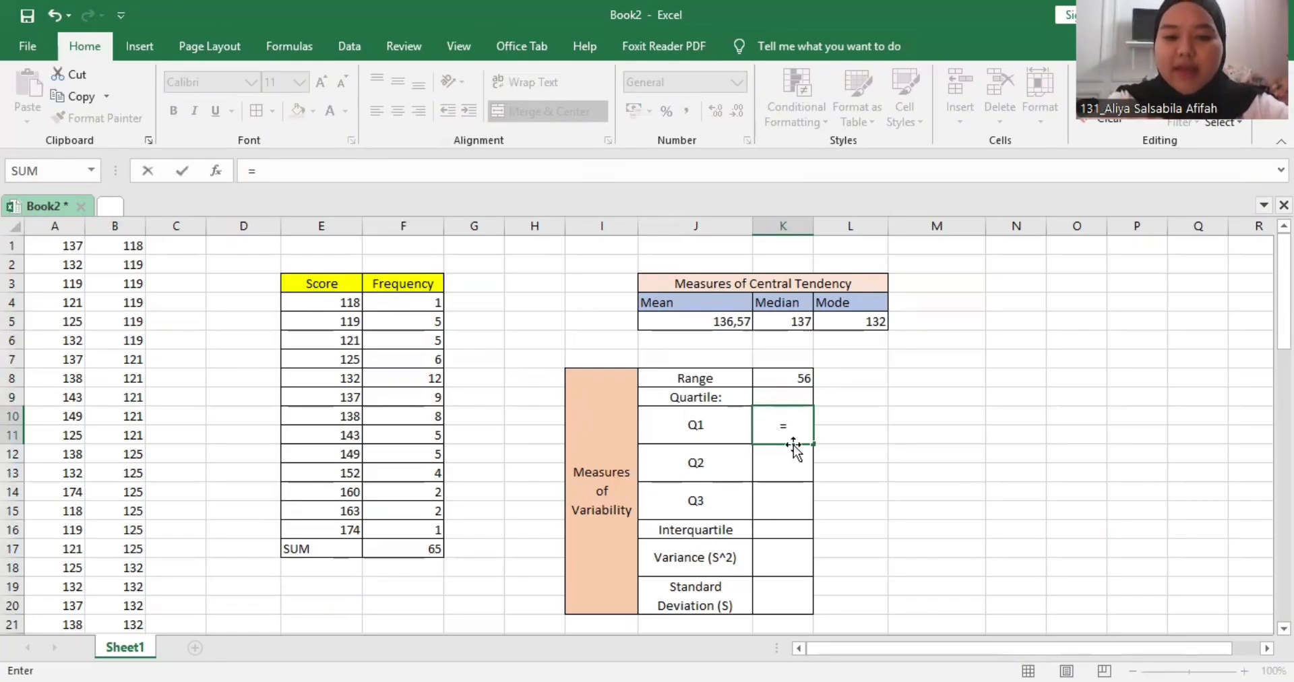
text(quartile()
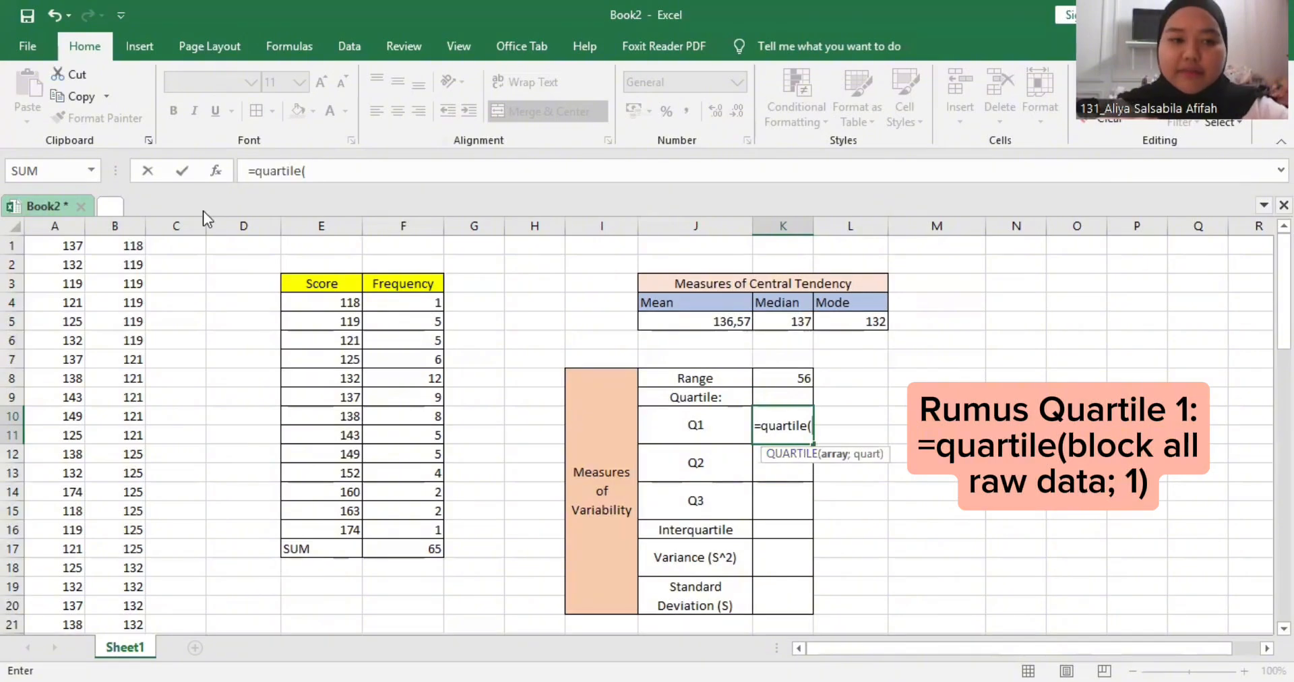
drag(128, 247, 119, 583)
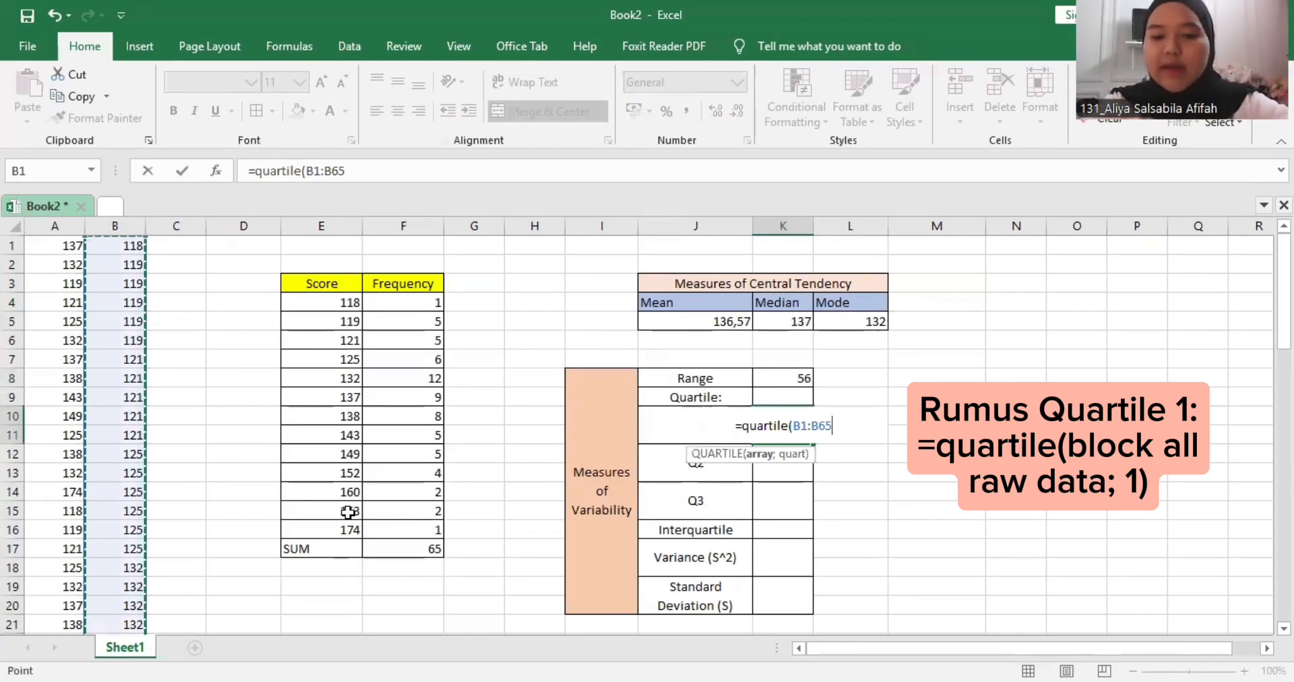
text(;1)
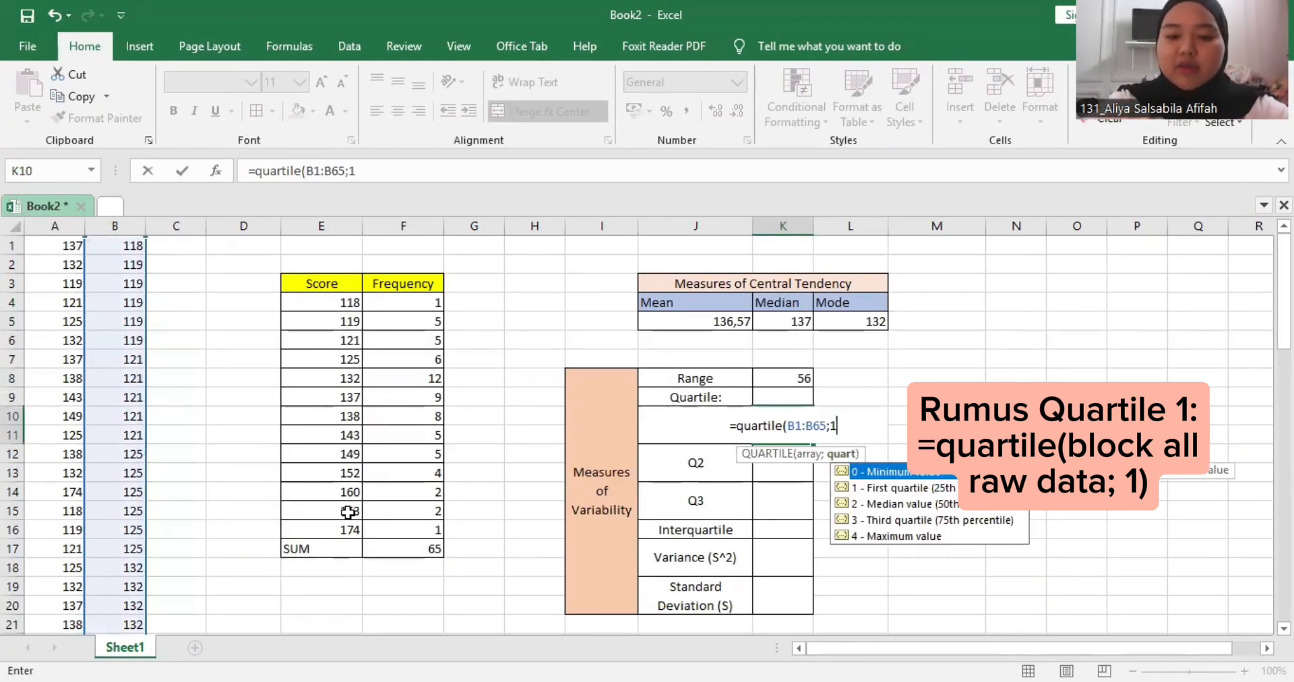
key(Return)
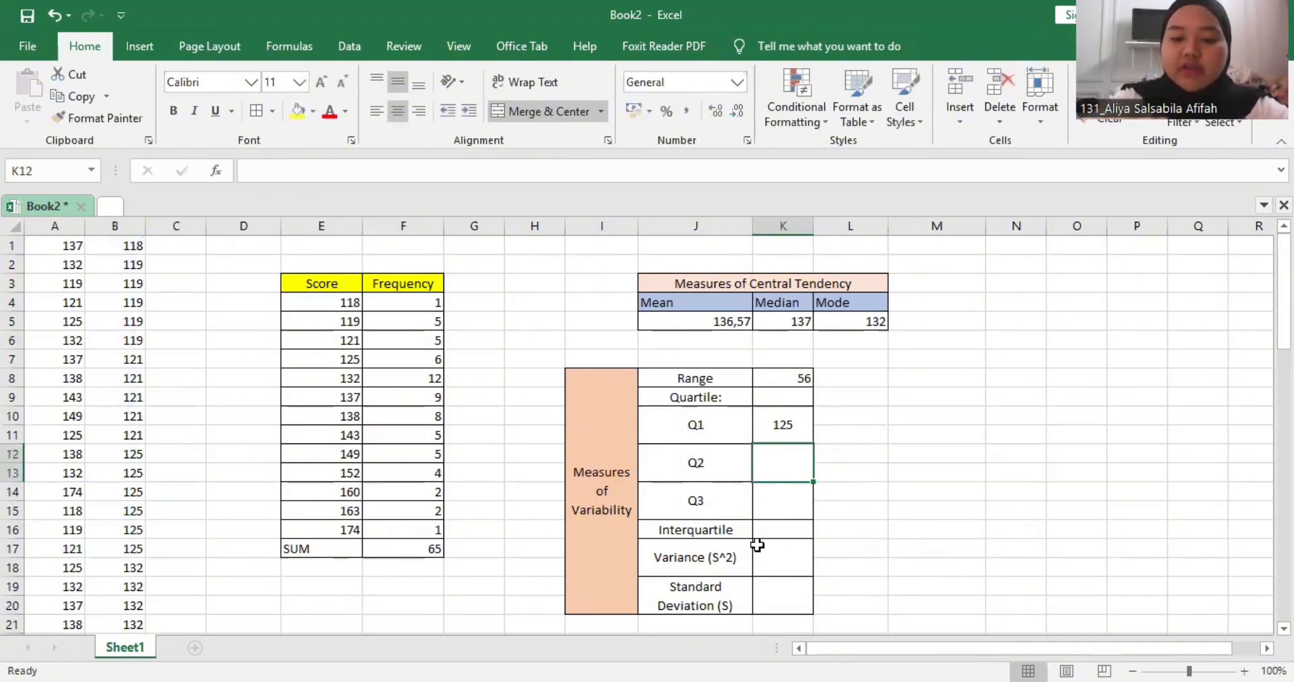
Step: Calculate the second quartile of the sorted scores in the Q2 cell K12 with =QUARTILE(B1:B65;2)
text(=)
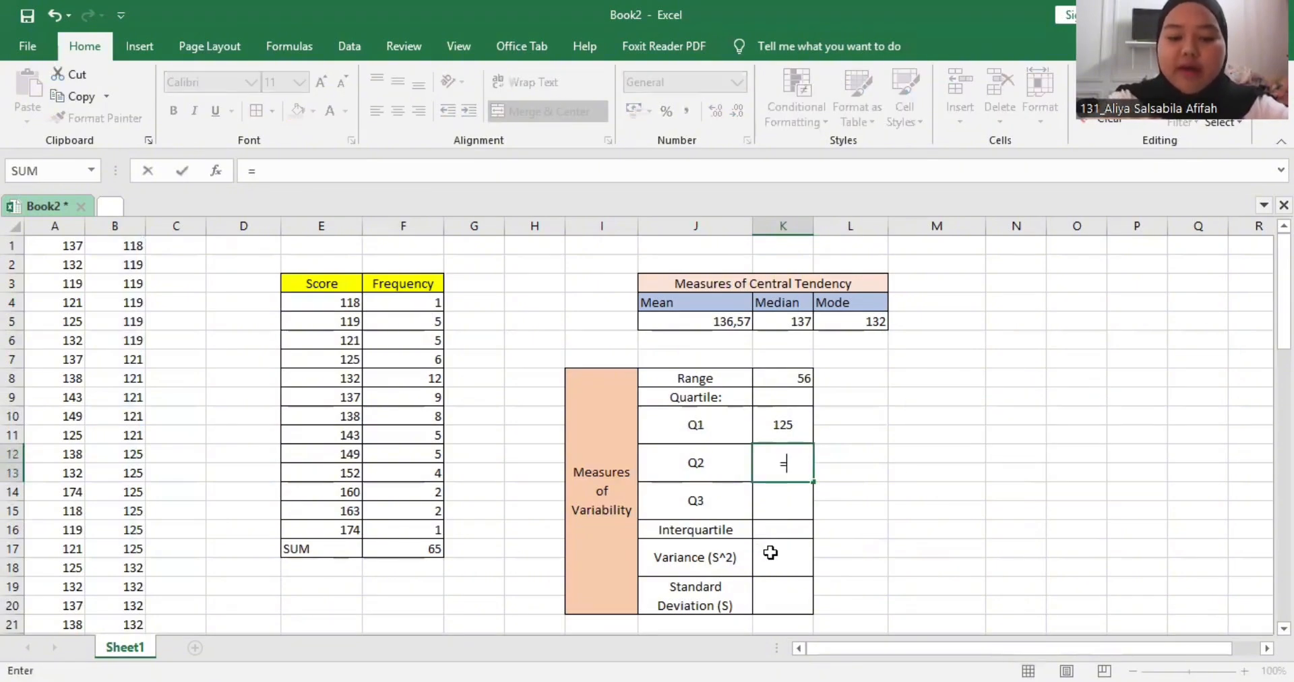
text(quartile()
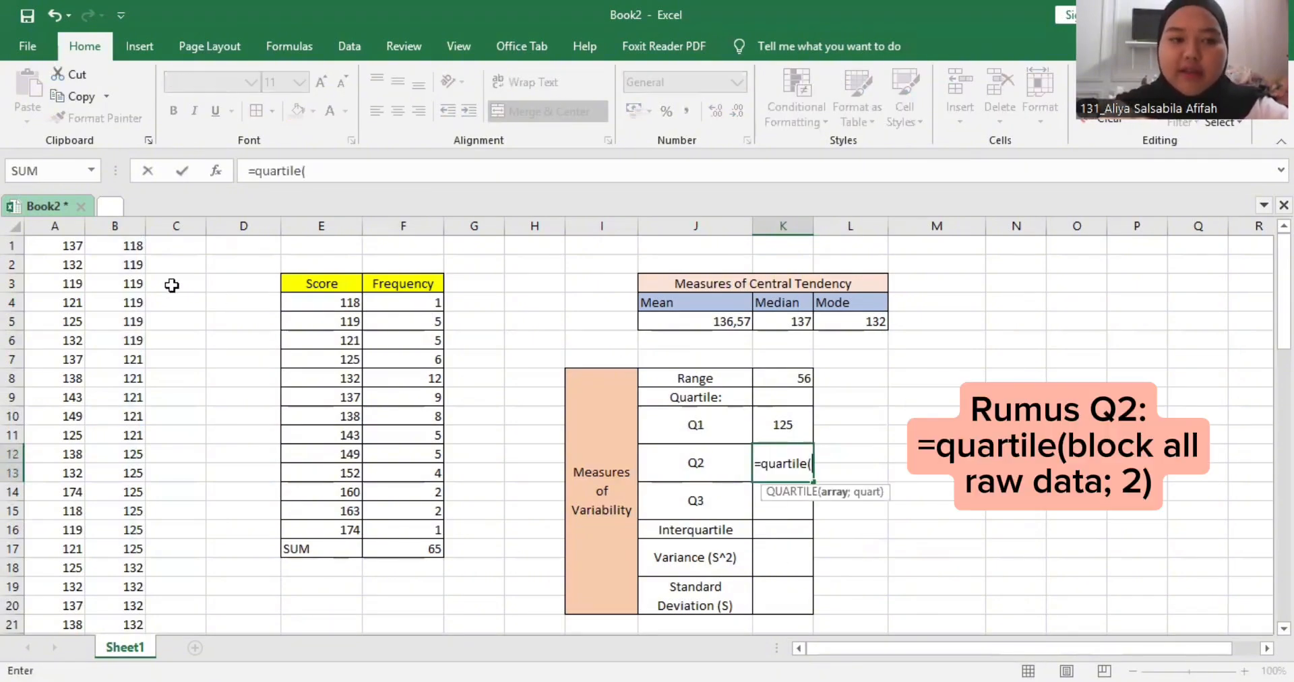
click(134, 244)
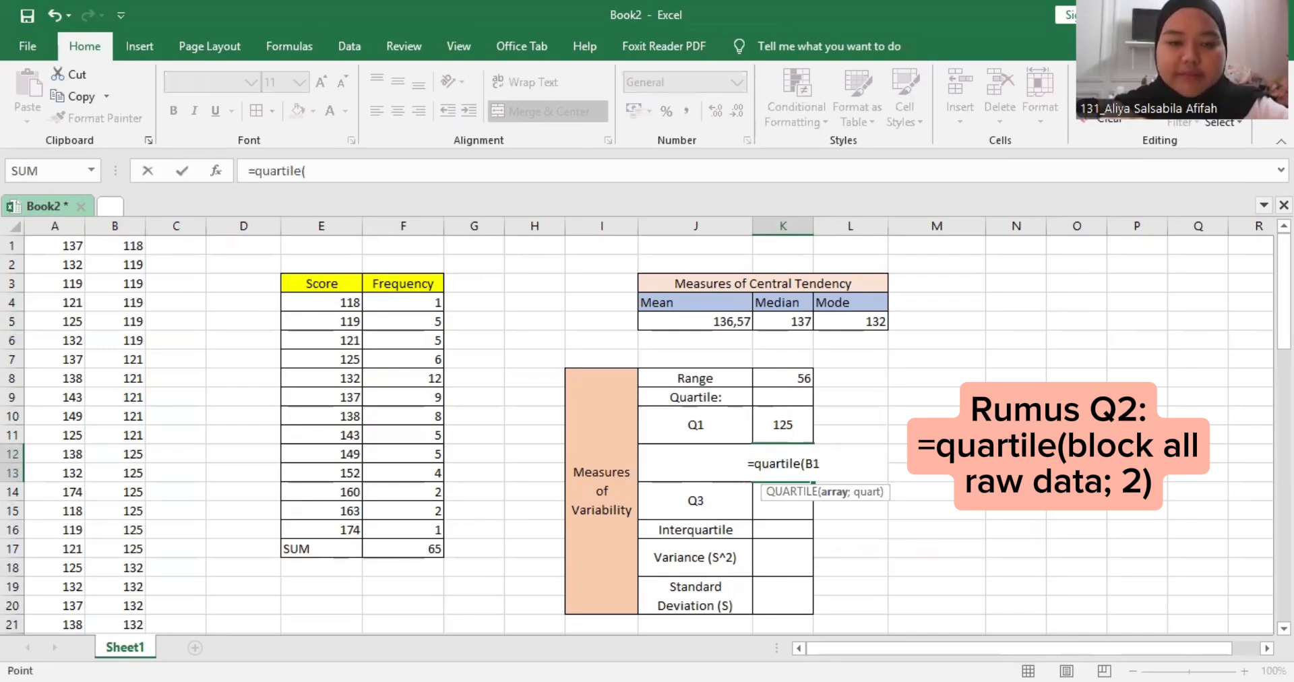
drag(135, 244, 130, 600)
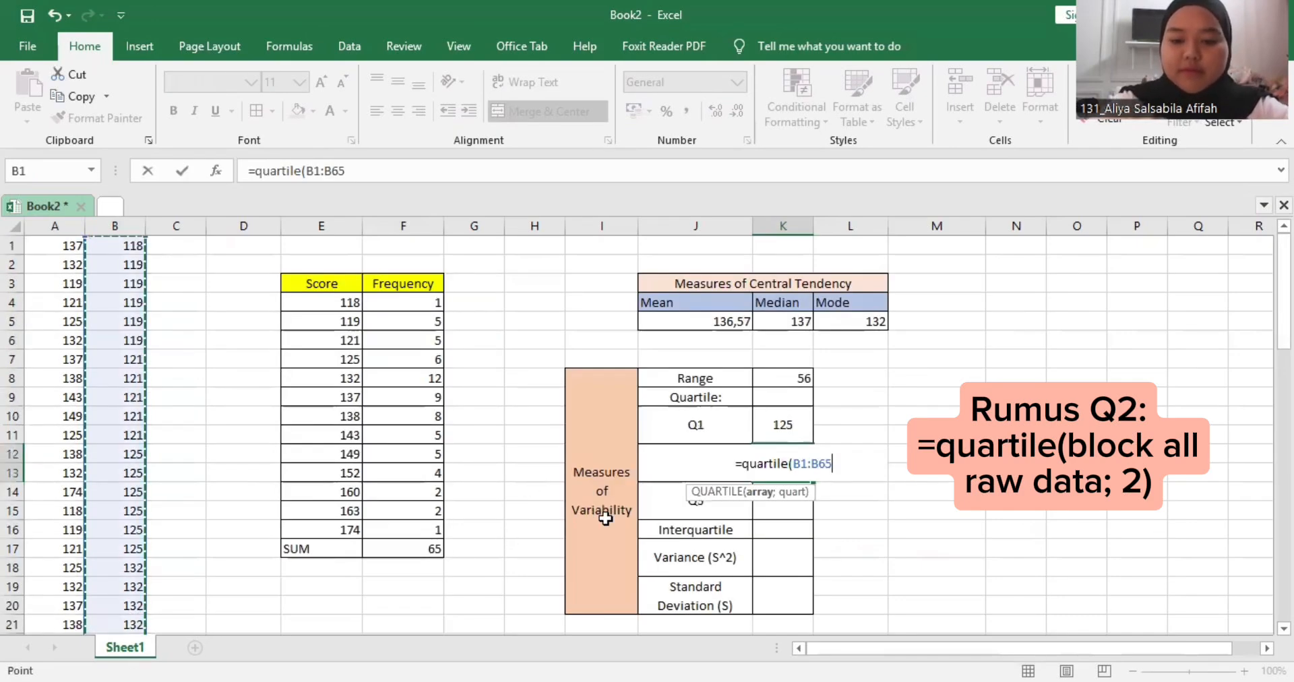
text(;2)
key(Return)
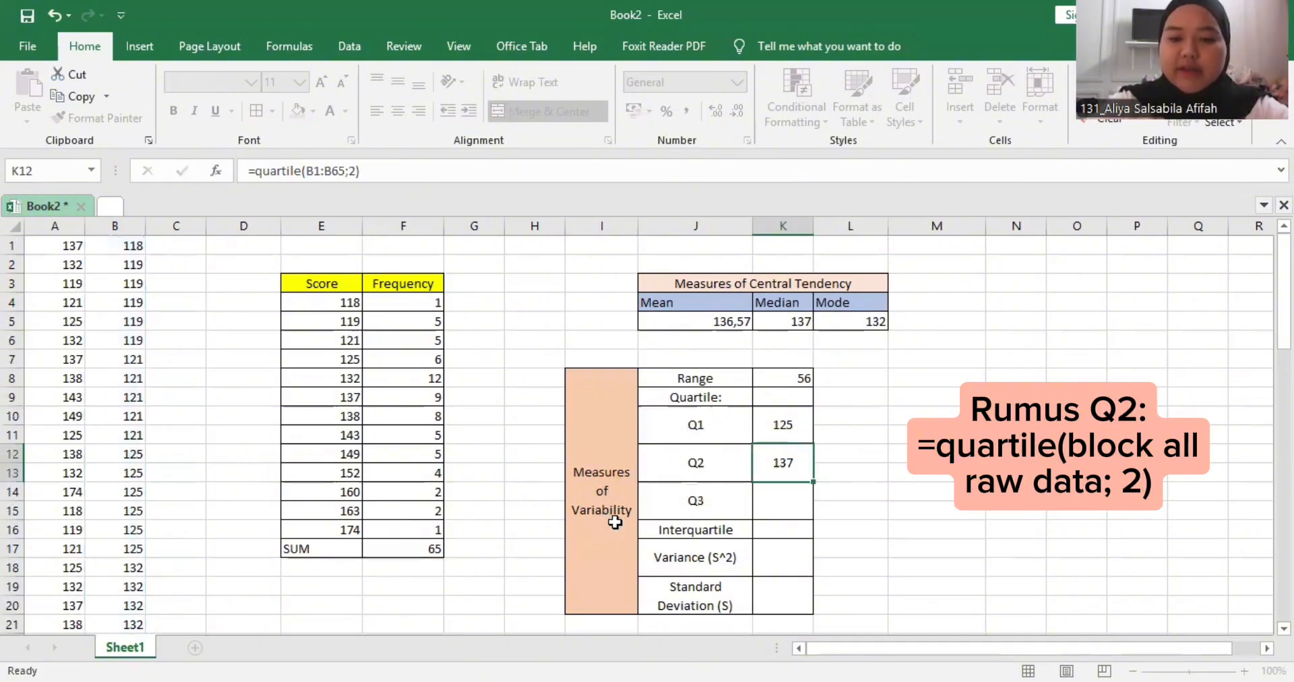
Step: Calculate the third quartile of the sorted scores in the Q3 cell K14 with =QUARTILE(B1:B65;3)
text(=)
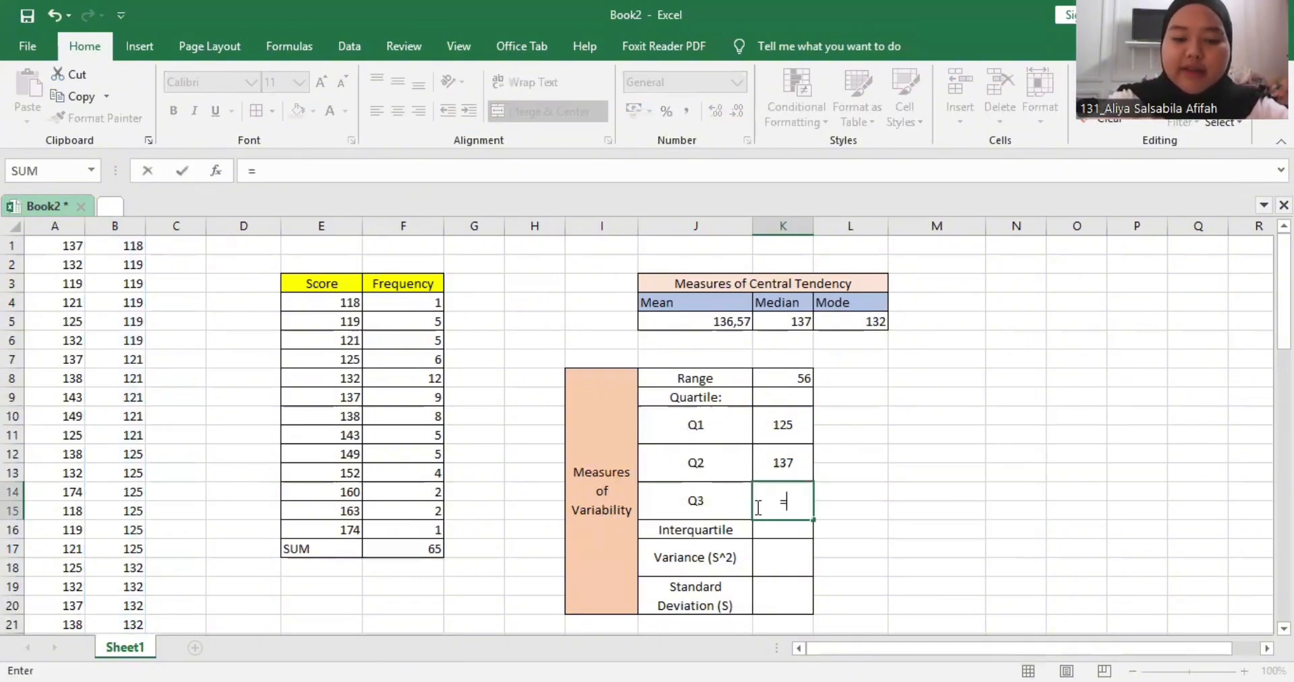
text(quartile()
drag(116, 247, 118, 306)
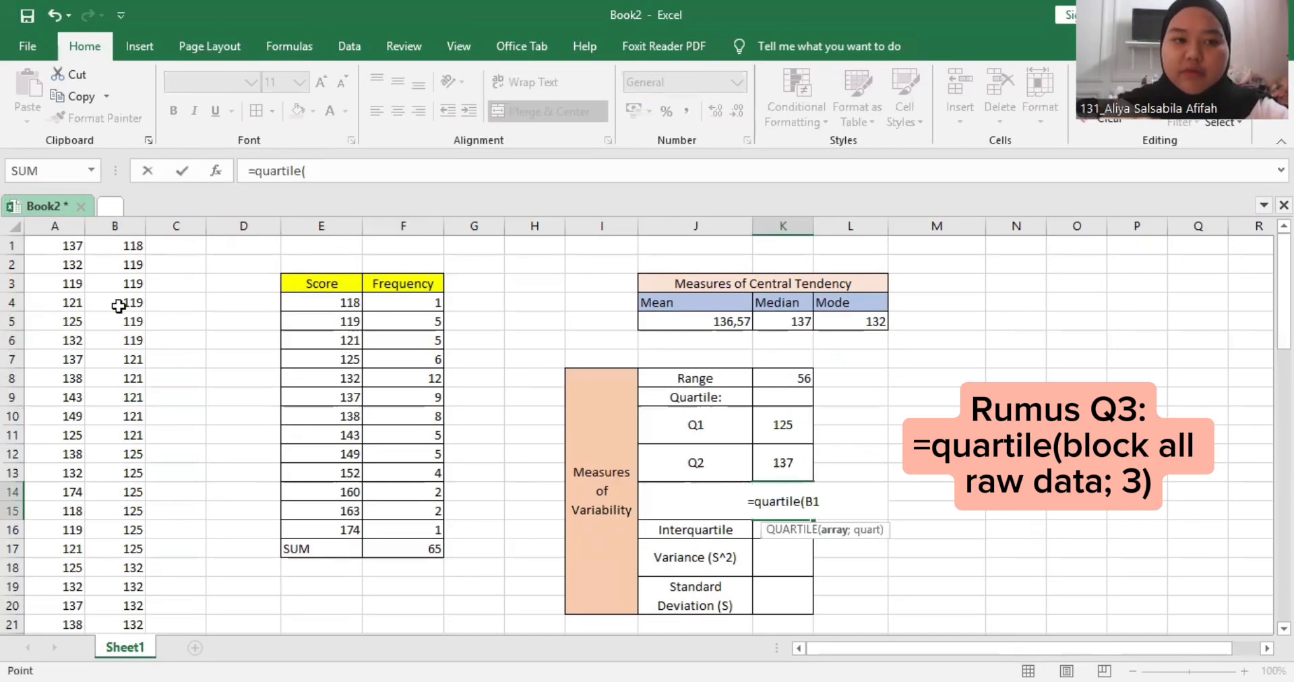
drag(116, 246, 129, 573)
scroll(312, 571, up, 7)
scroll(312, 572, up, 5)
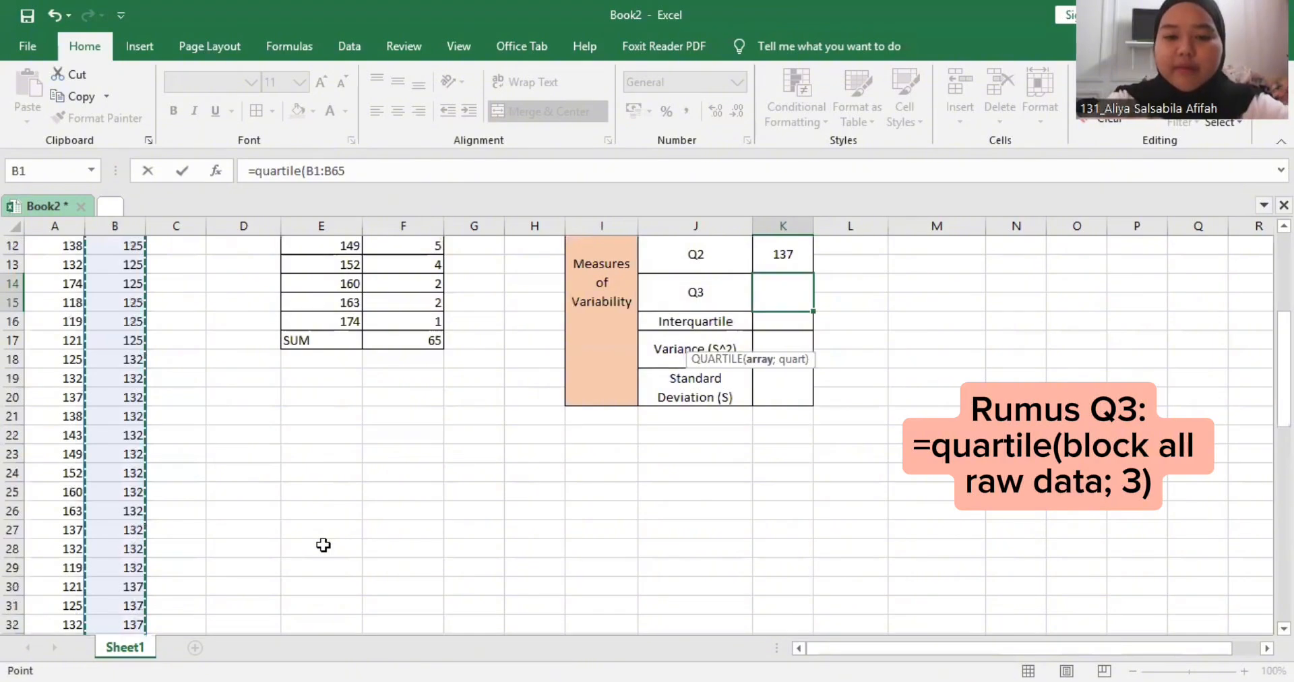
text(;3))
key(Return)
scroll(324, 545, up, 4)
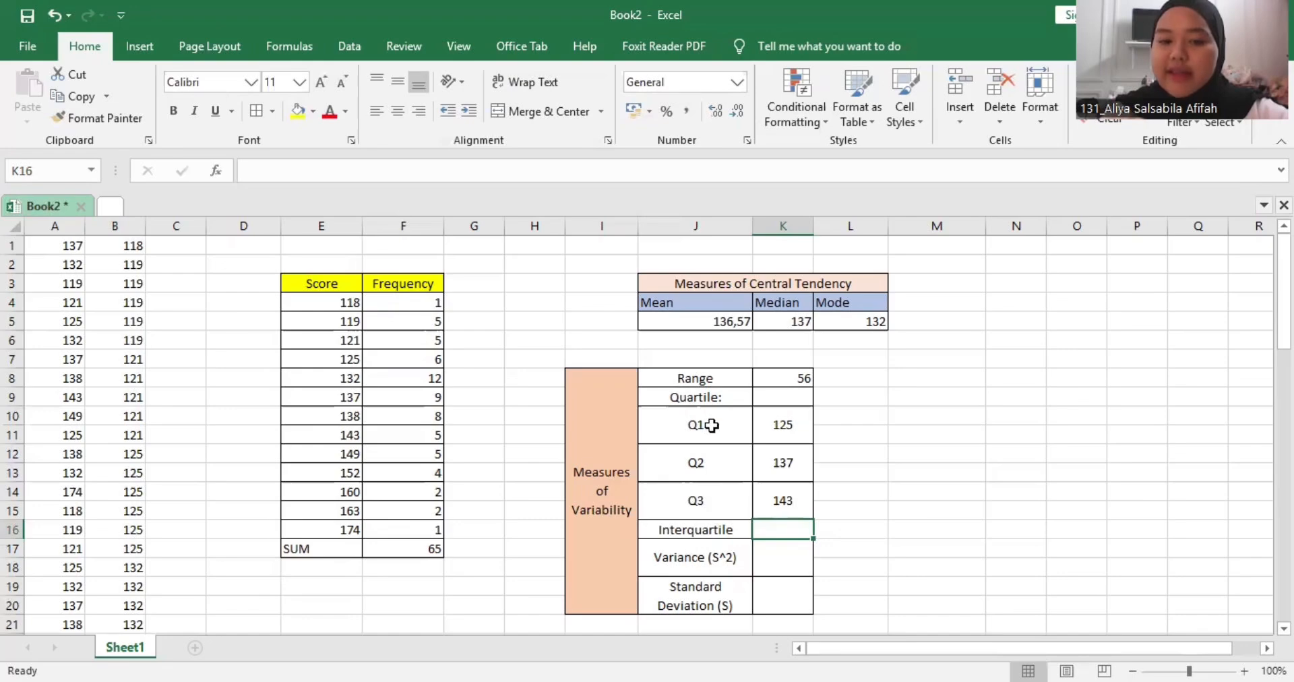
Step: Calculate the interquartile range in K16 by subtracting Q1 from Q3 with =K14-K10
text(=)
click(781, 503)
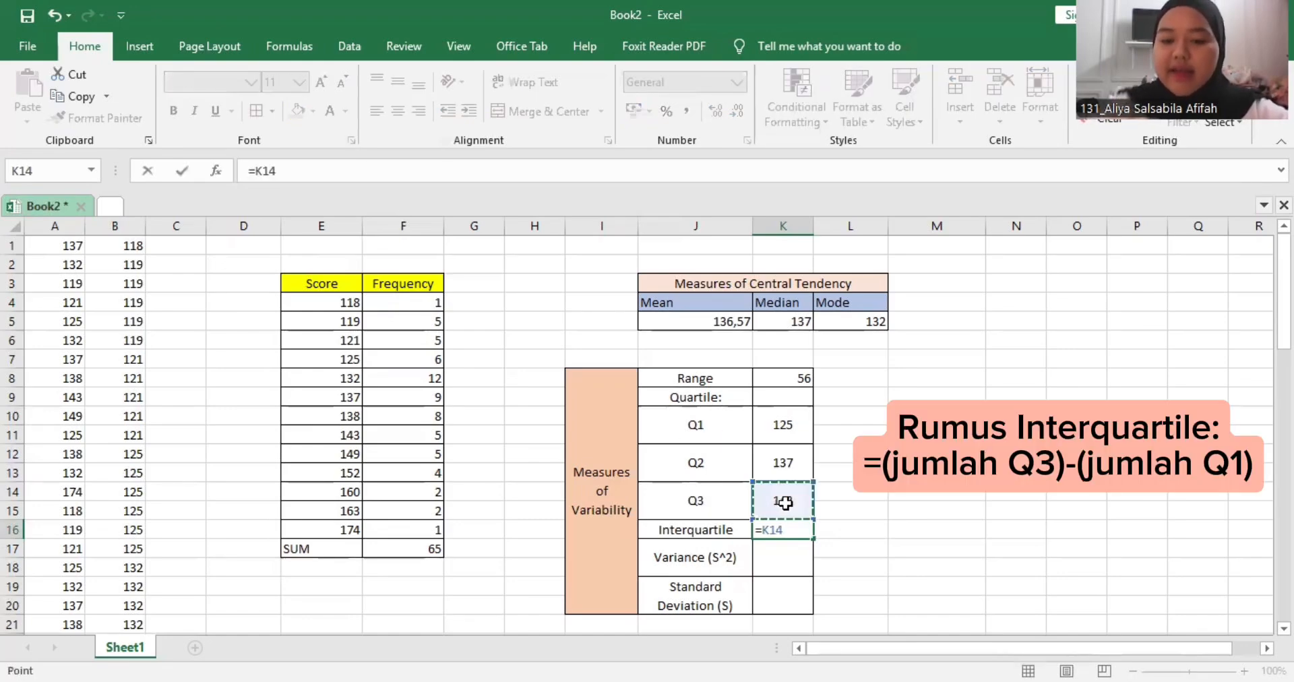
text(-)
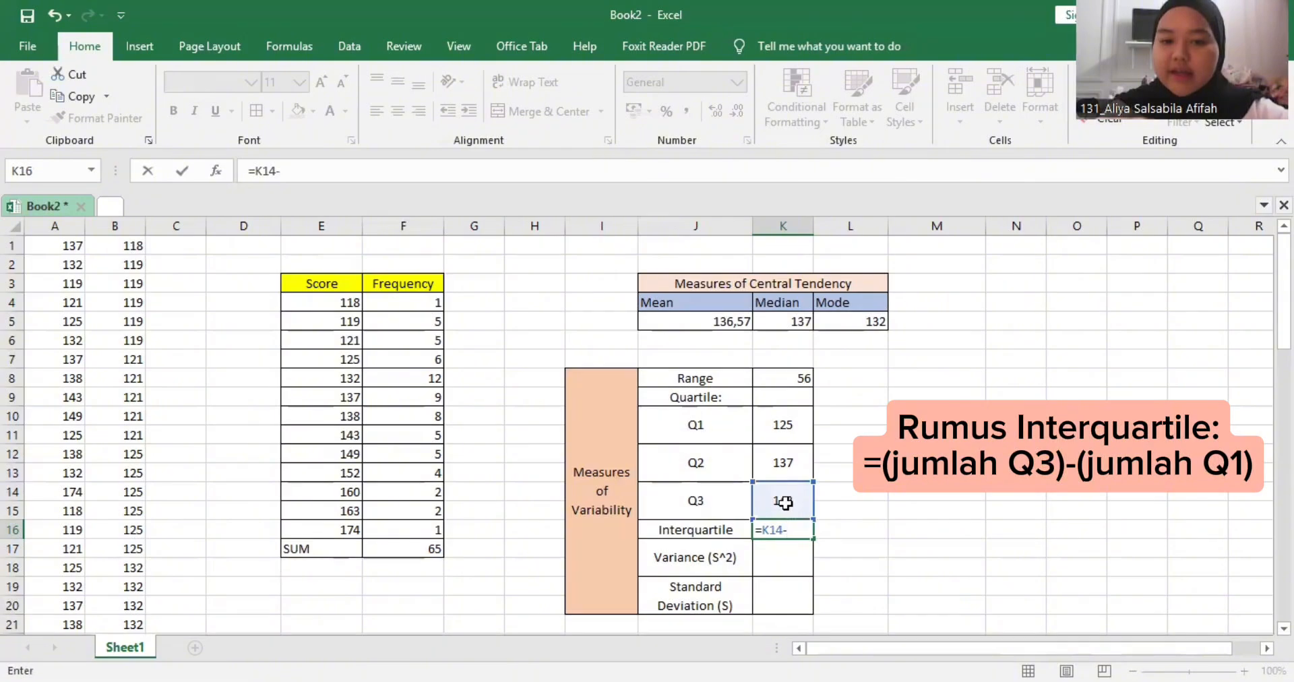
click(797, 426)
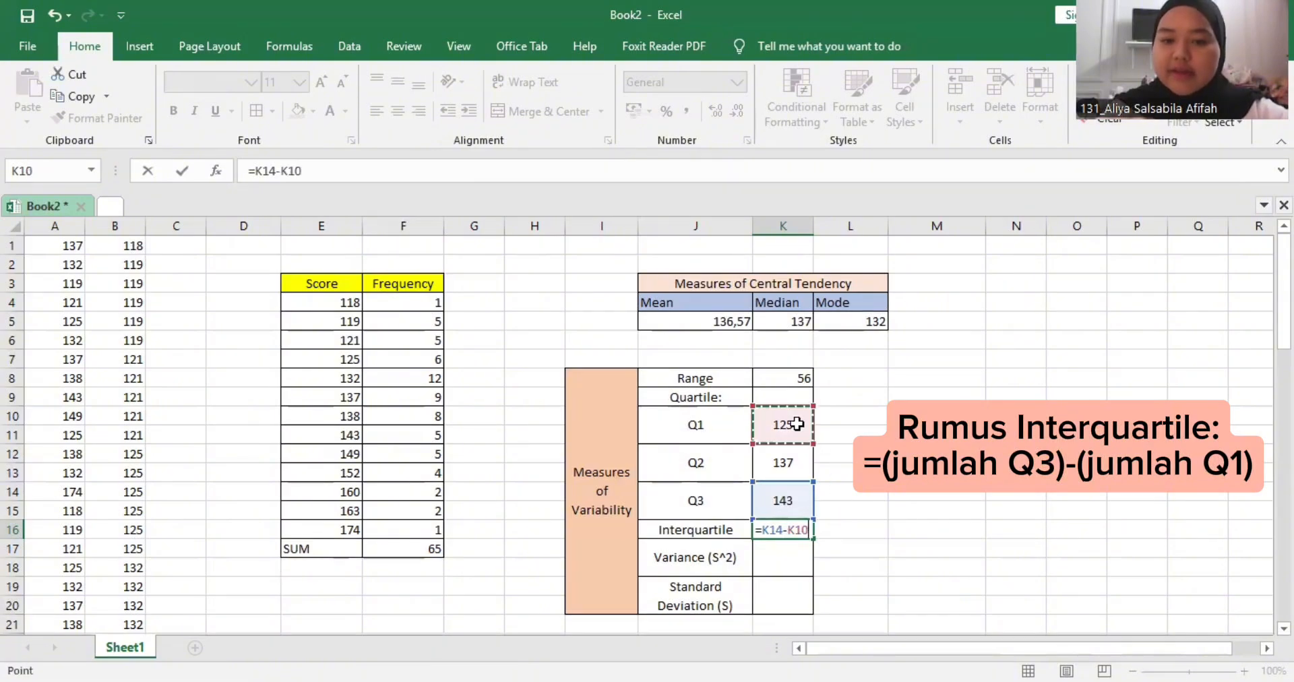
key(Return)
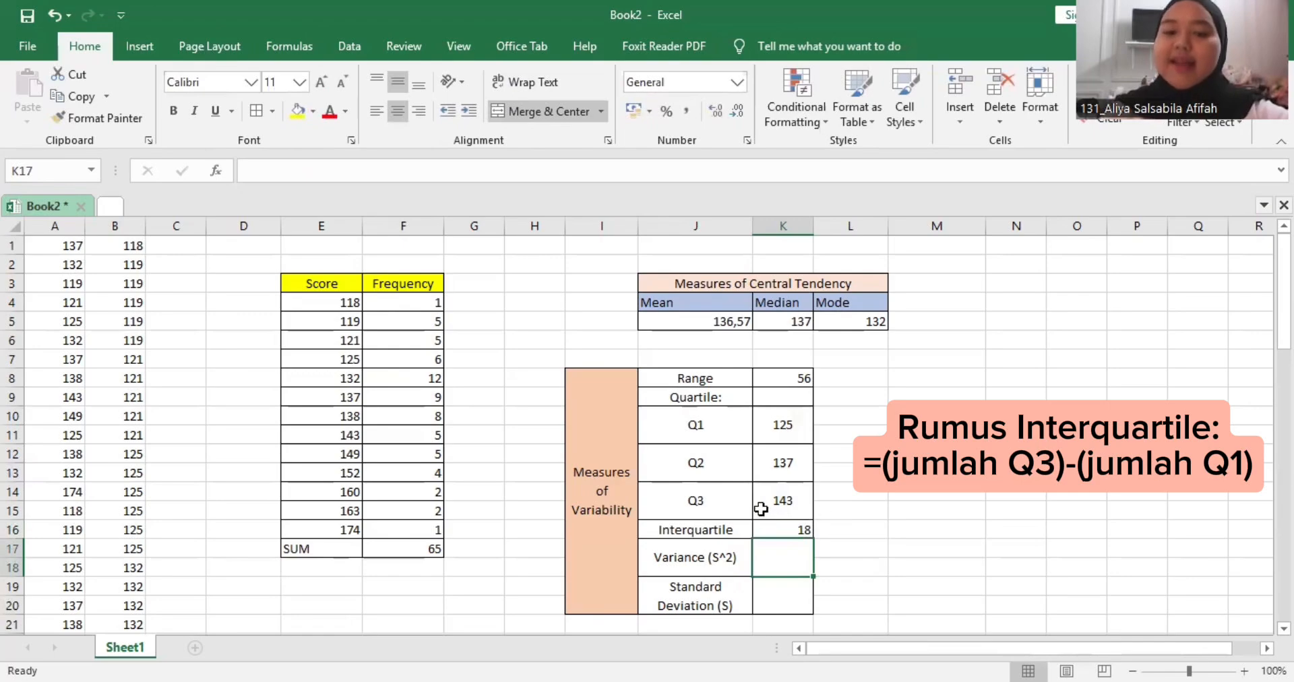
Step: Calculate the variance of the sorted scores in K17 with =VAR(B1:B65)
scroll(761, 508, down, 1)
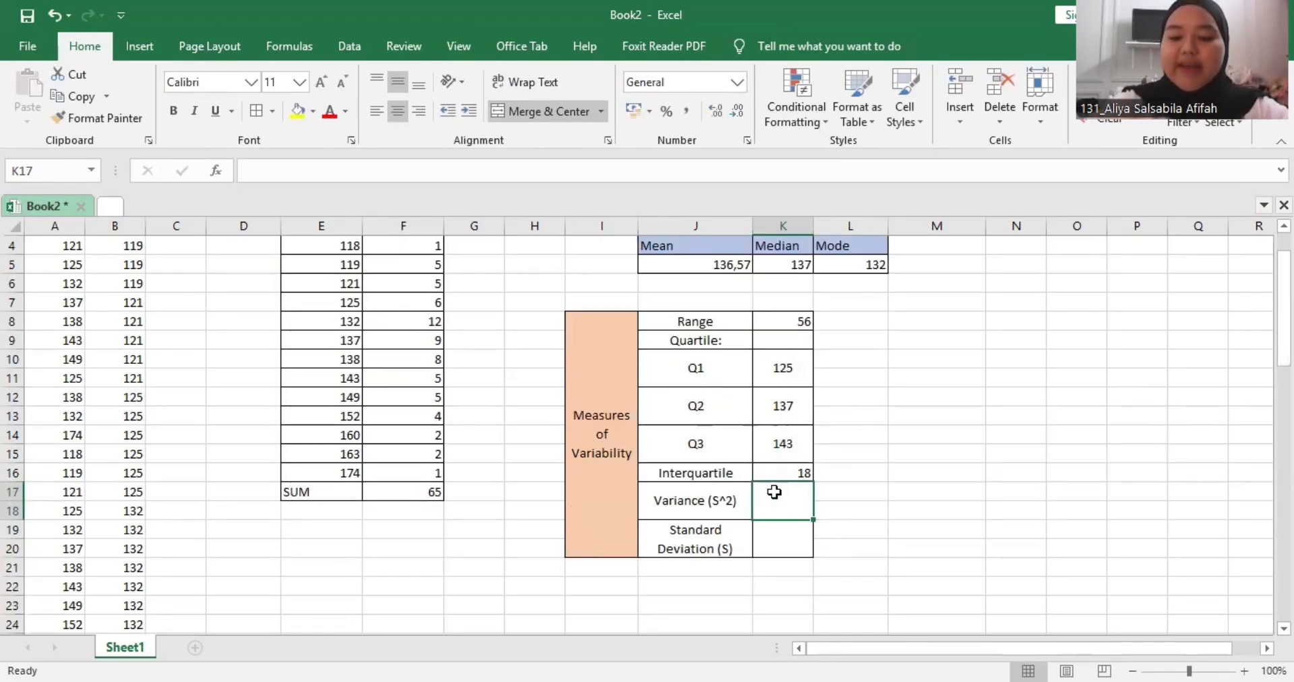
text(=)
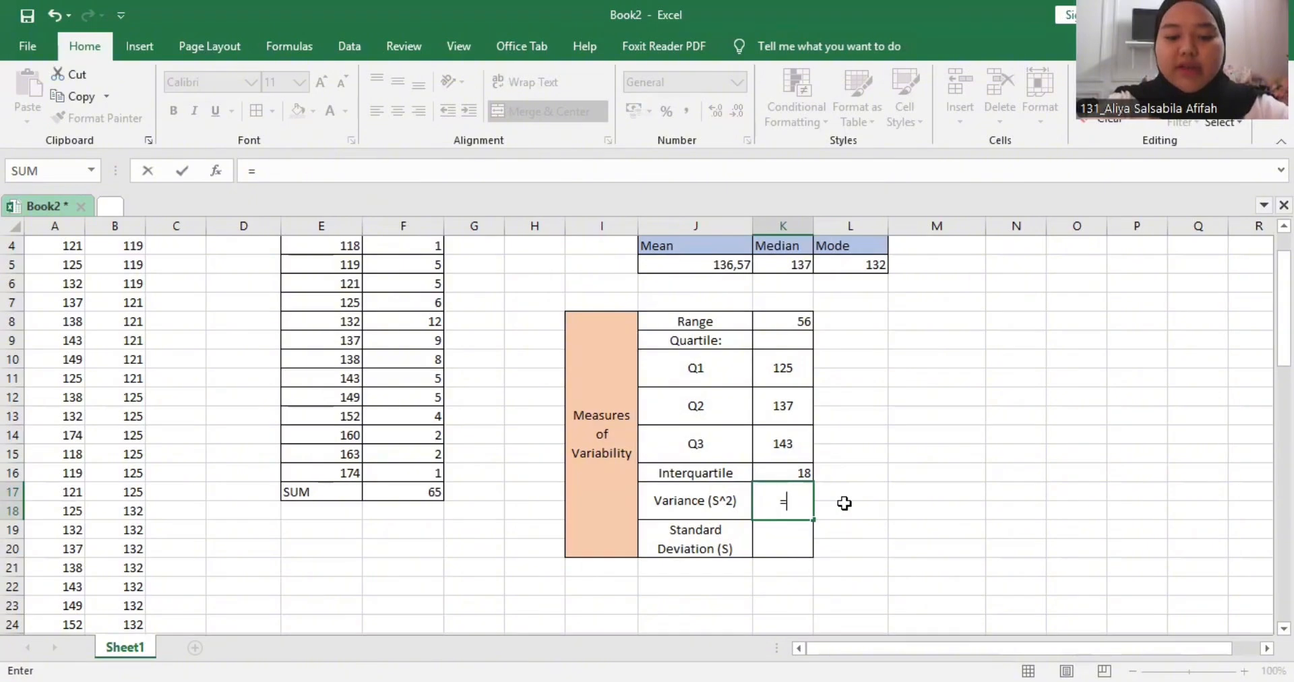
text(VAR()
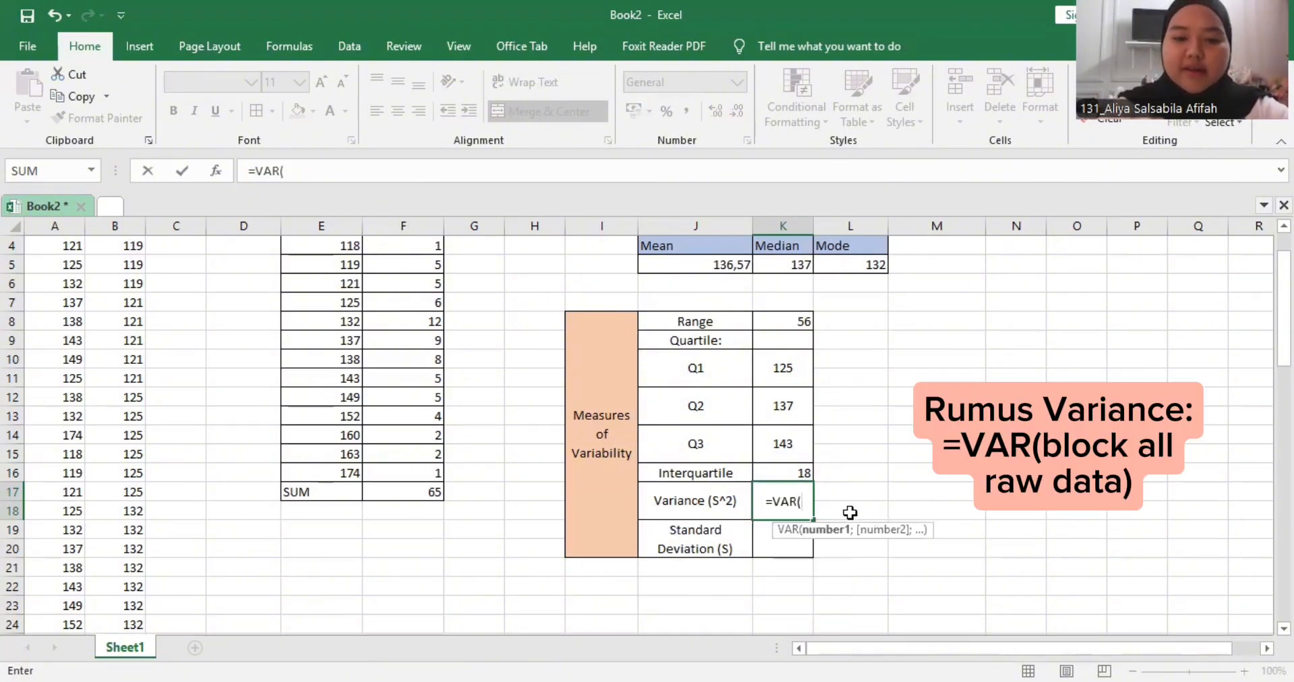
scroll(413, 432, up, 1)
click(134, 245)
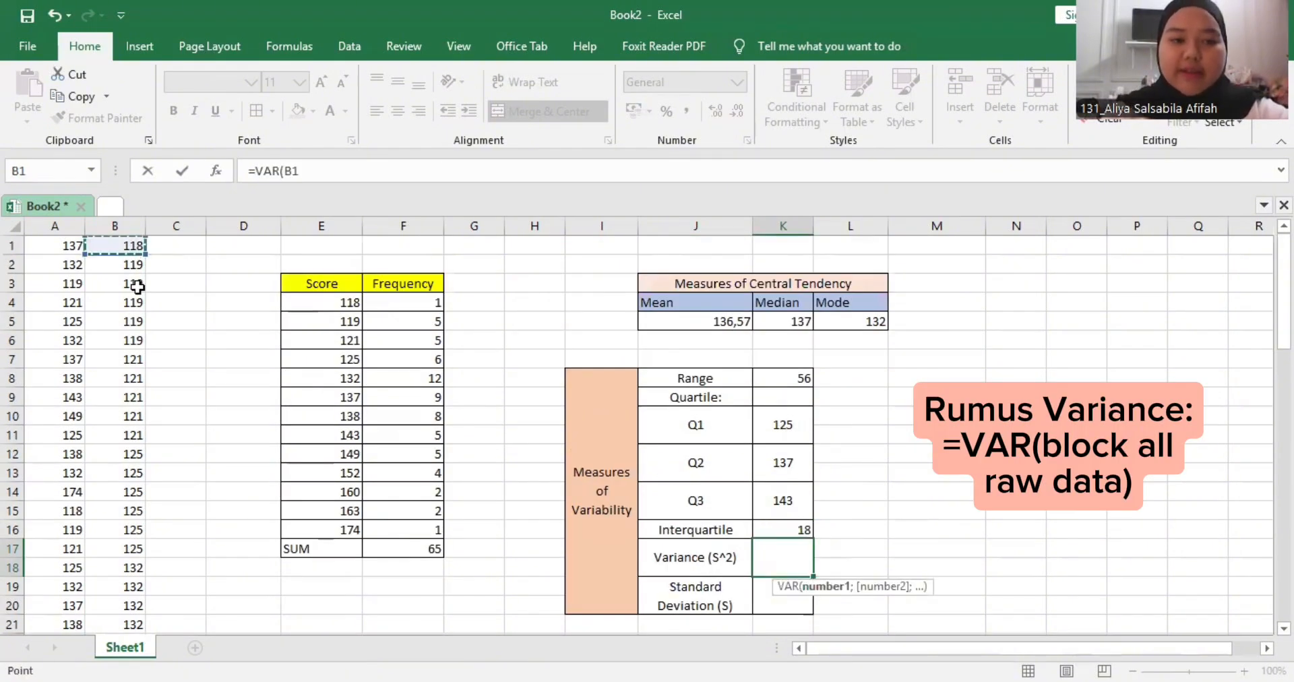
drag(118, 624, 160, 637)
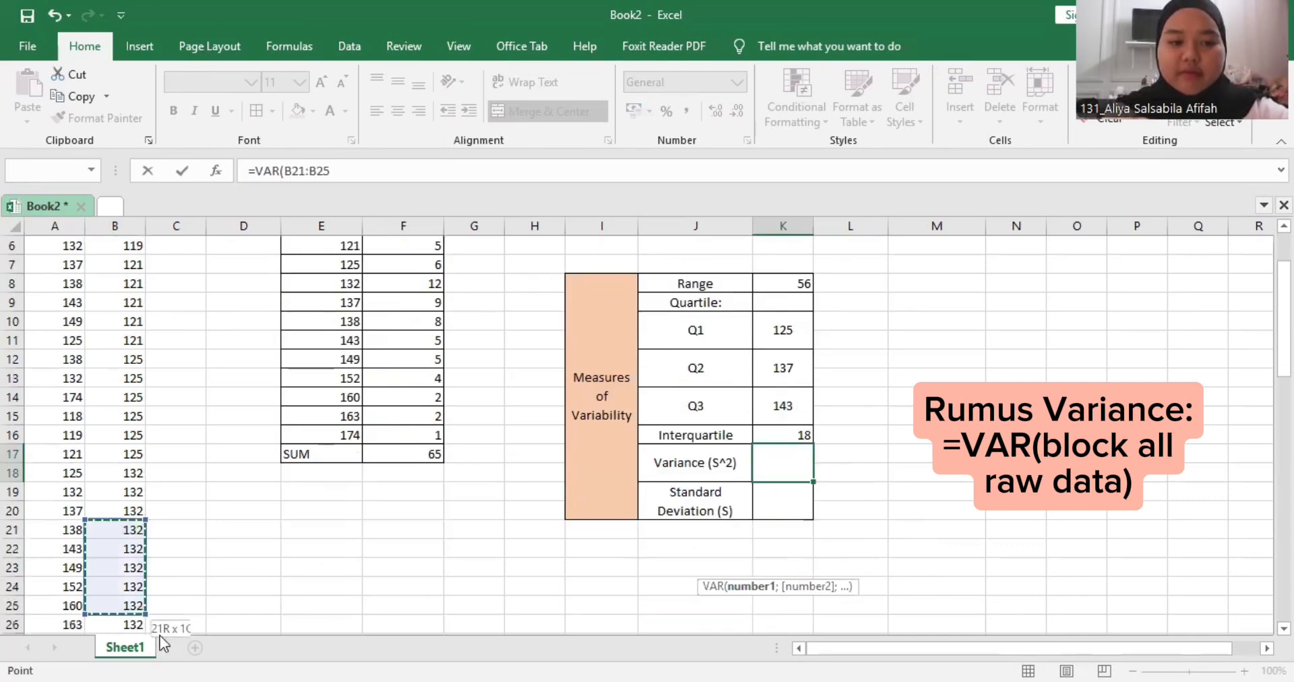
scroll(177, 434, up, 2)
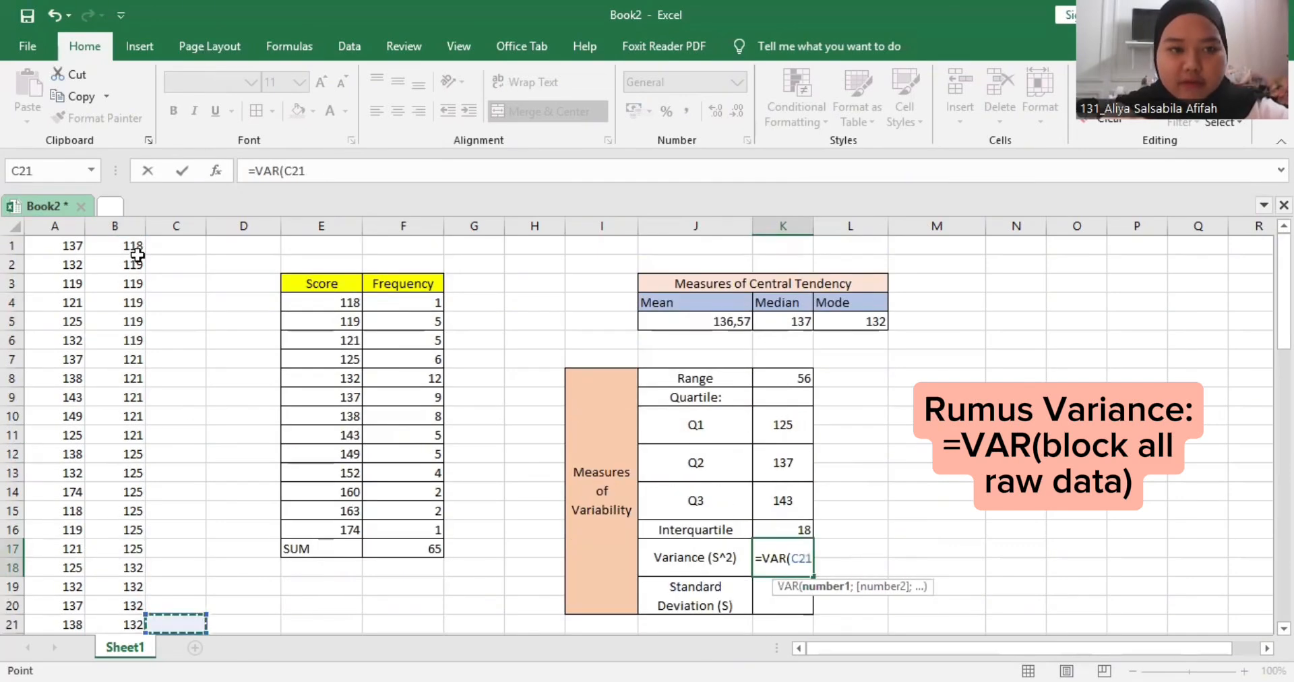
click(131, 246)
drag(140, 659, 139, 655)
drag(135, 586, 135, 605)
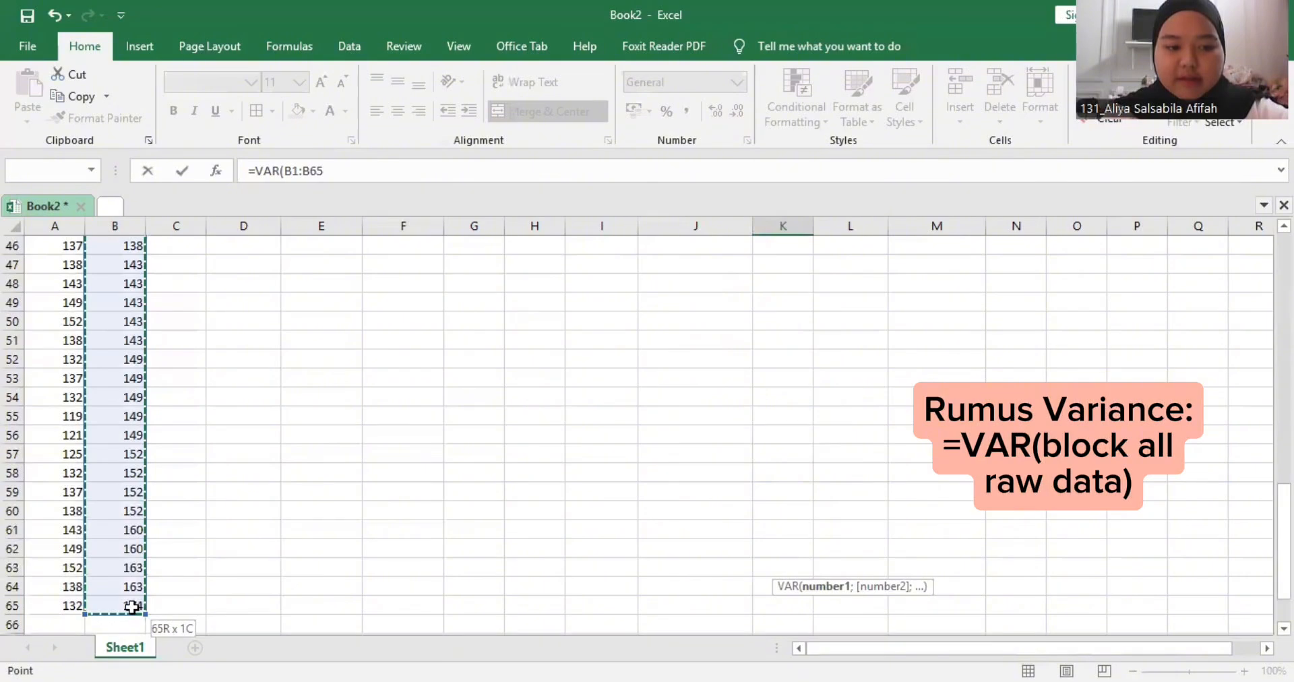
key(Return)
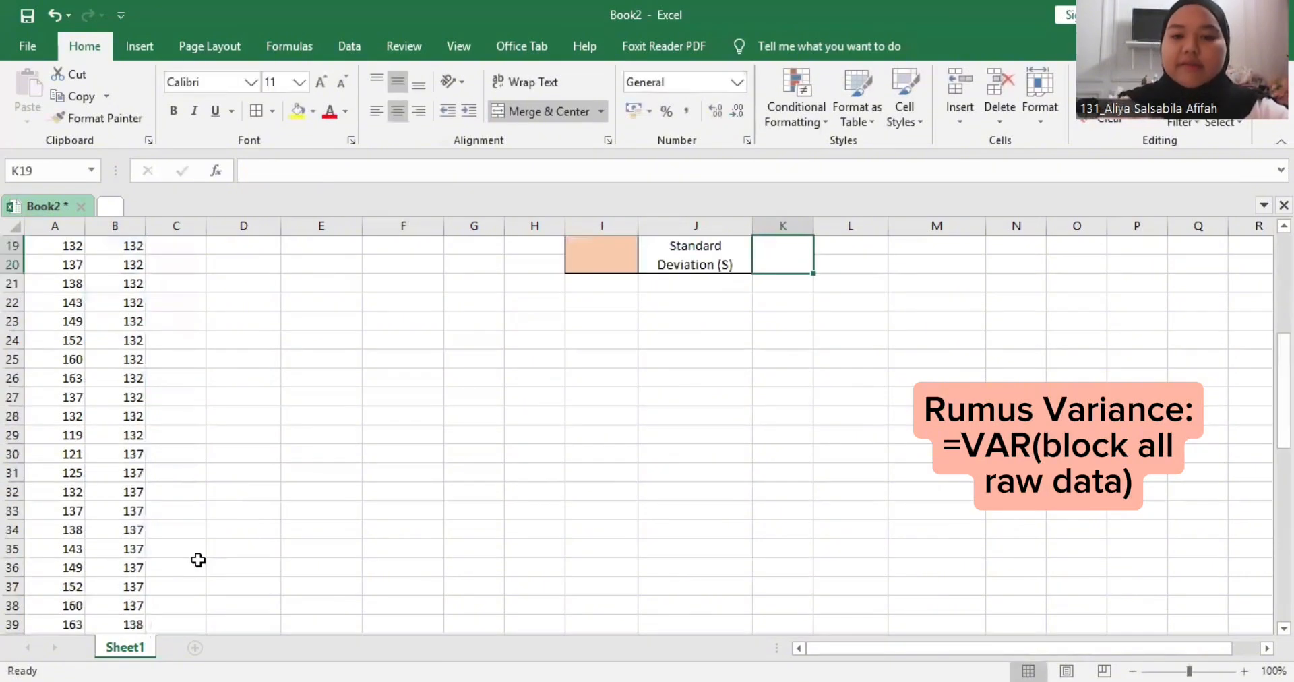
Step: Reduce the number format of the variance in K17 to two decimal places and select the Standard Deviation result cell K19
scroll(584, 469, up, 3)
click(770, 390)
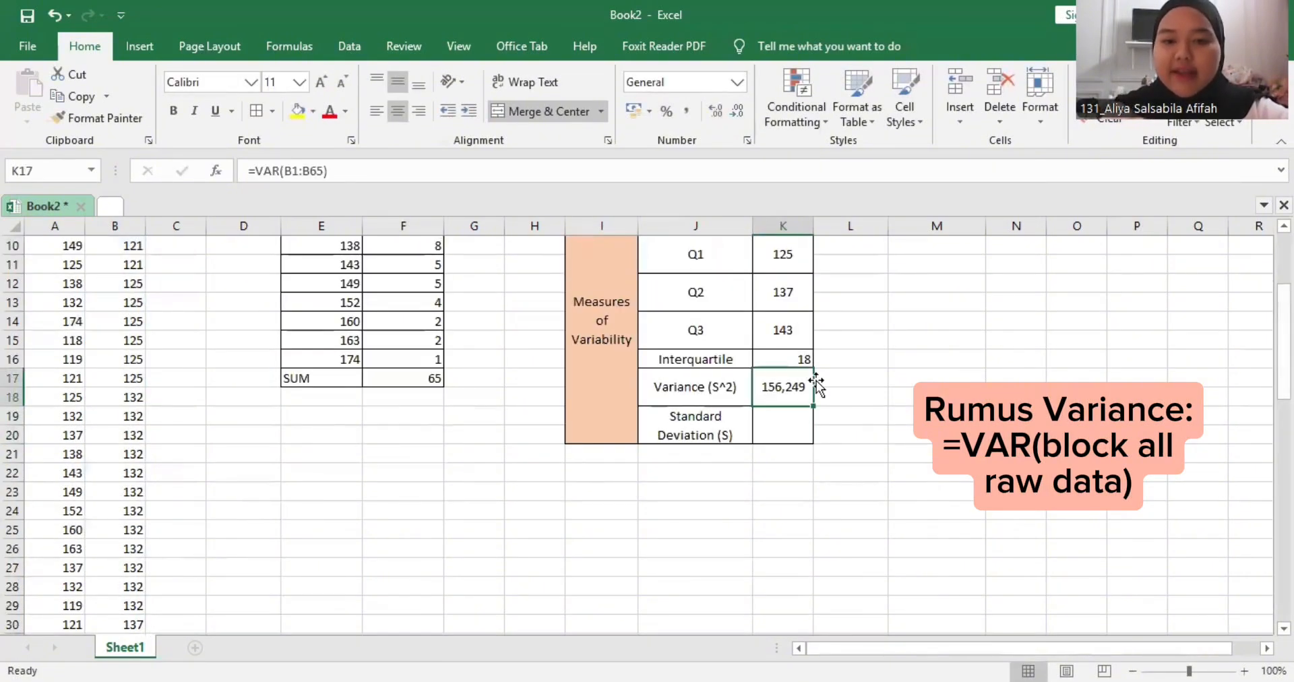
click(736, 119)
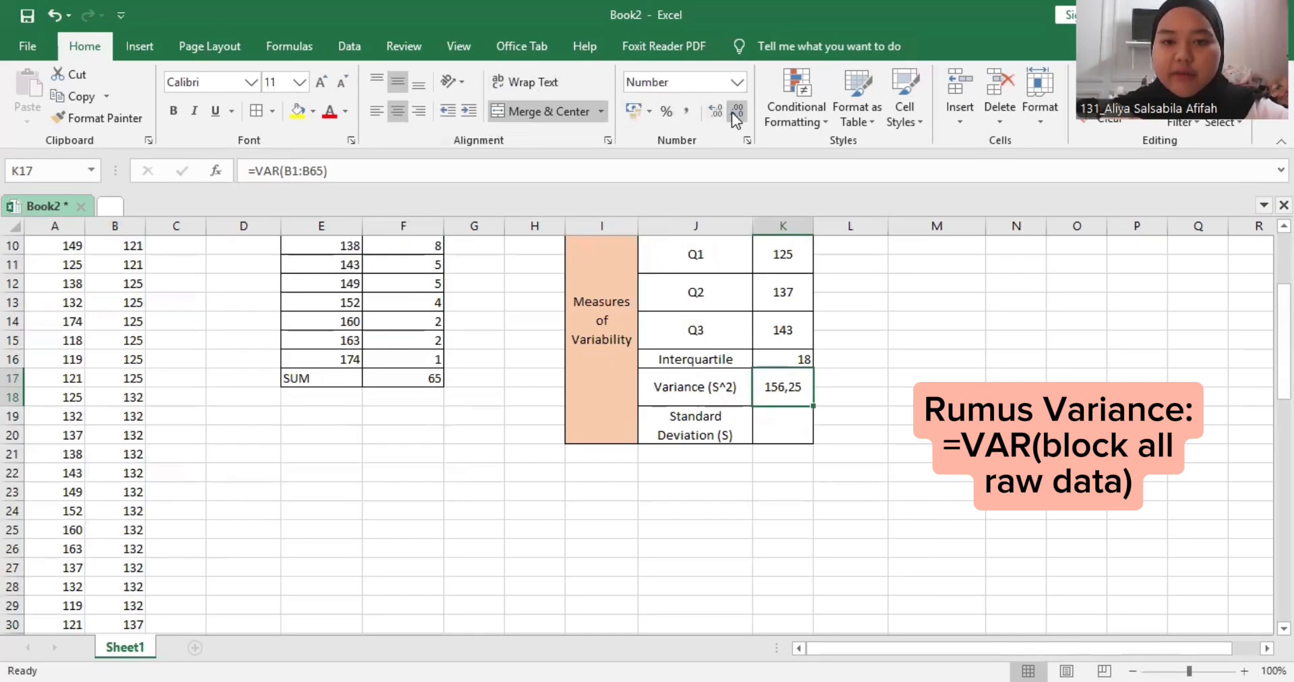
click(771, 420)
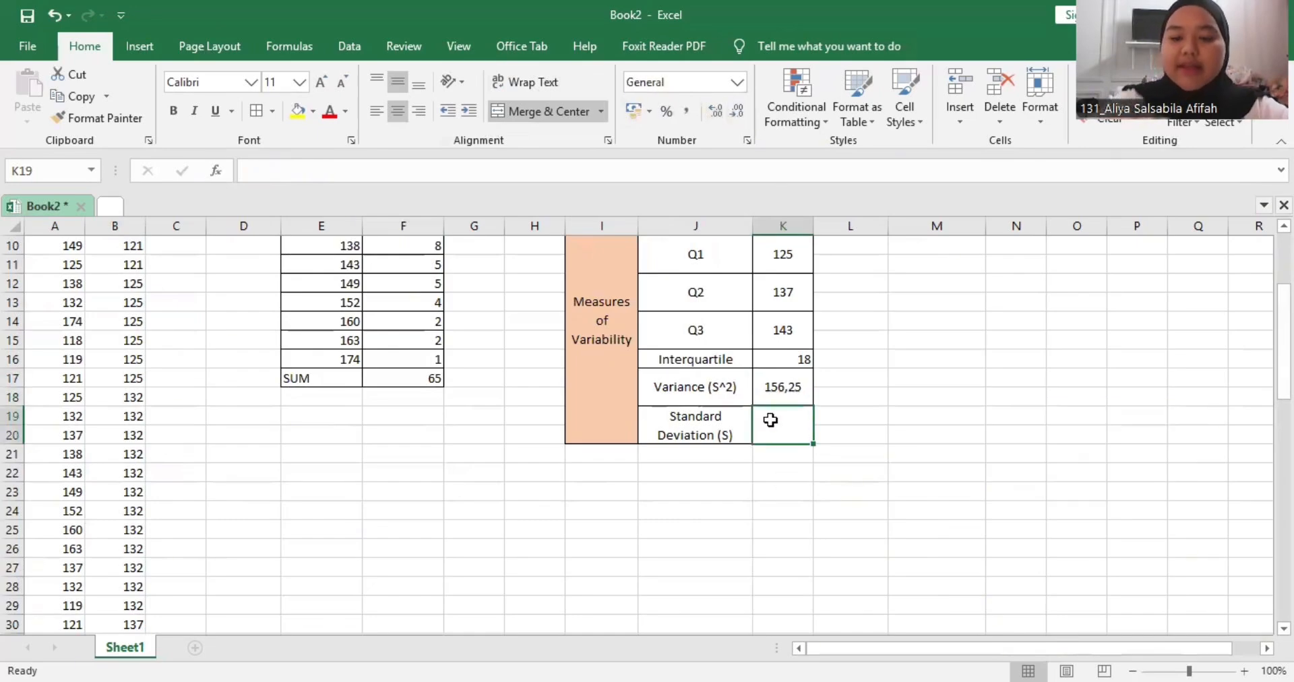
Step: Calculate the standard deviation of the sorted scores in K19 with =STDEV(B1:B65)
text(=)
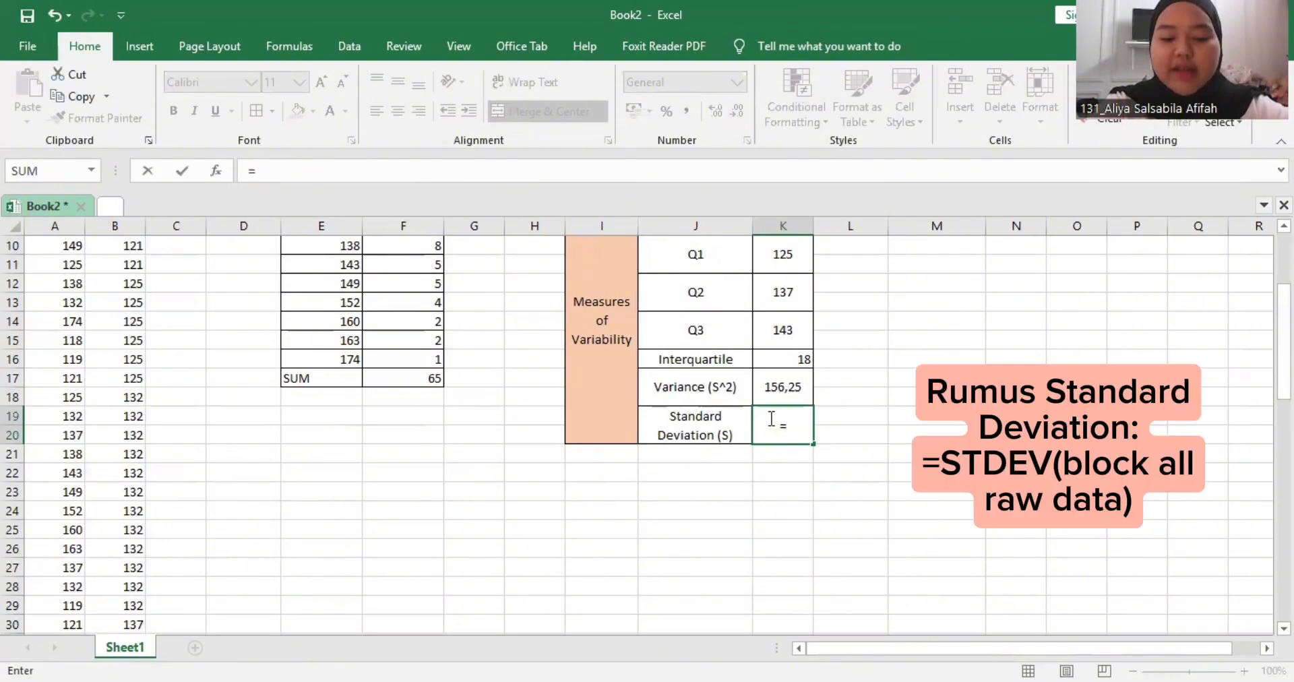
text(STDEV()
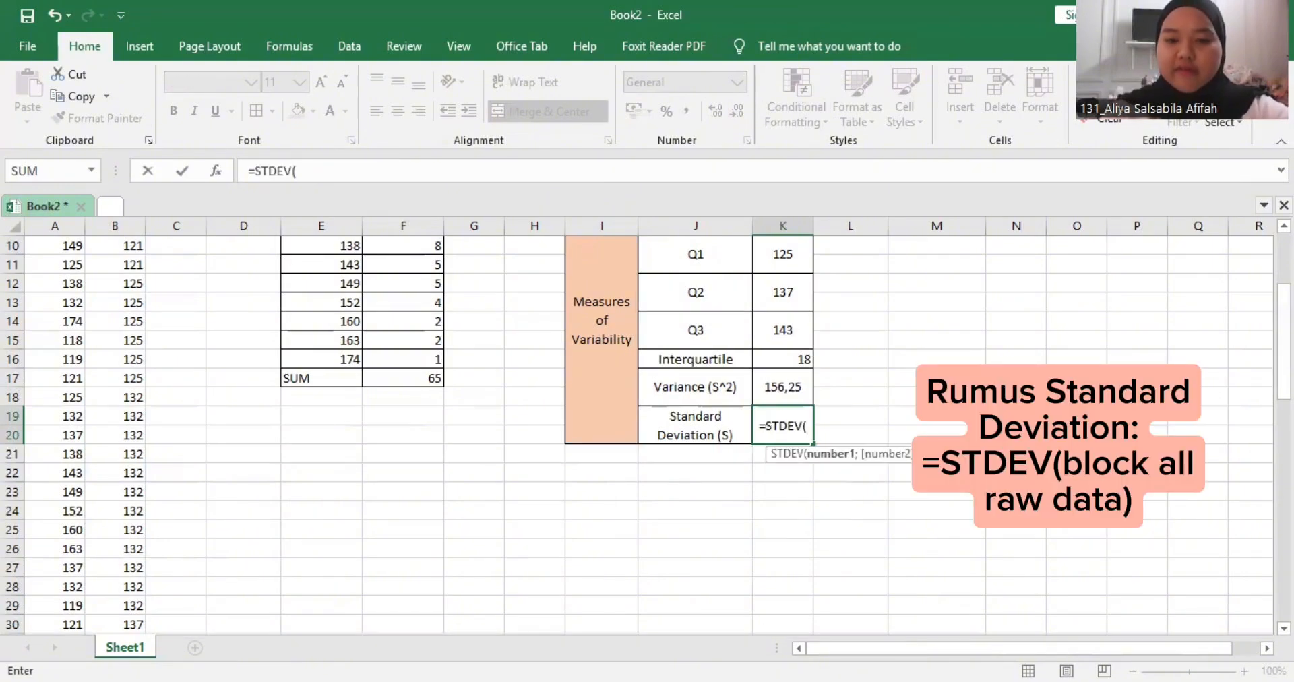
scroll(202, 315, up, 3)
drag(132, 245, 132, 289)
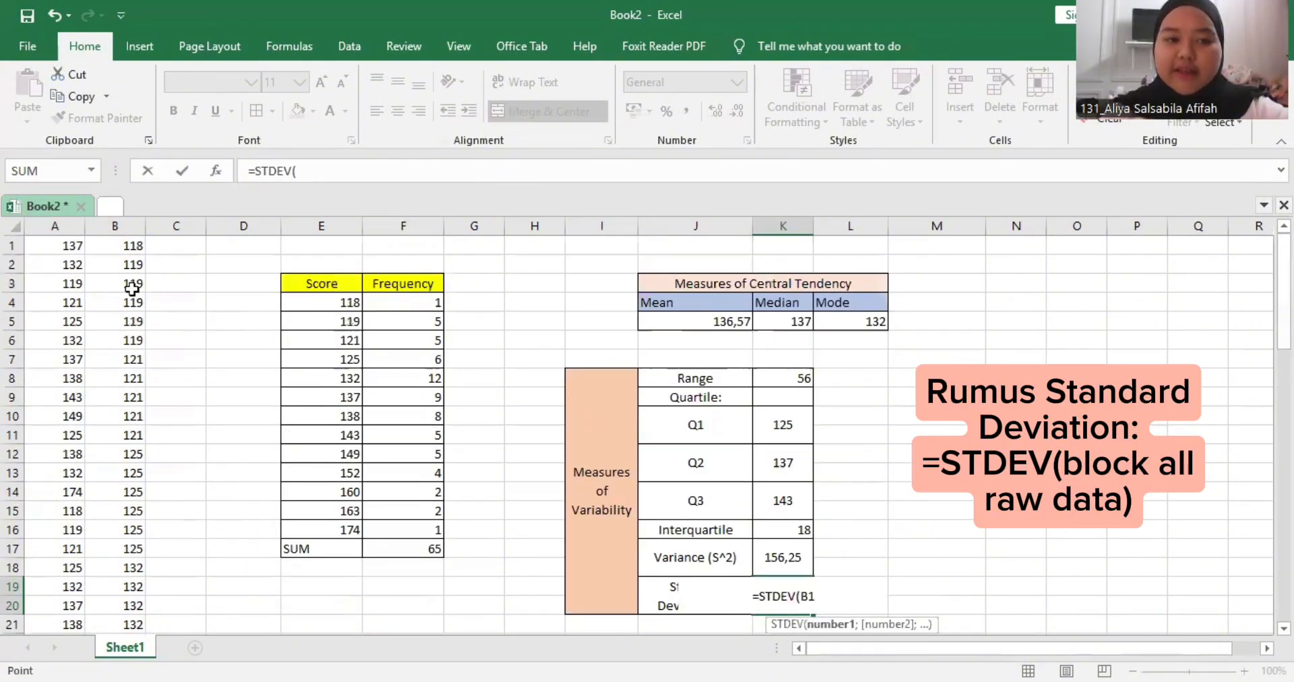
drag(115, 628, 143, 549)
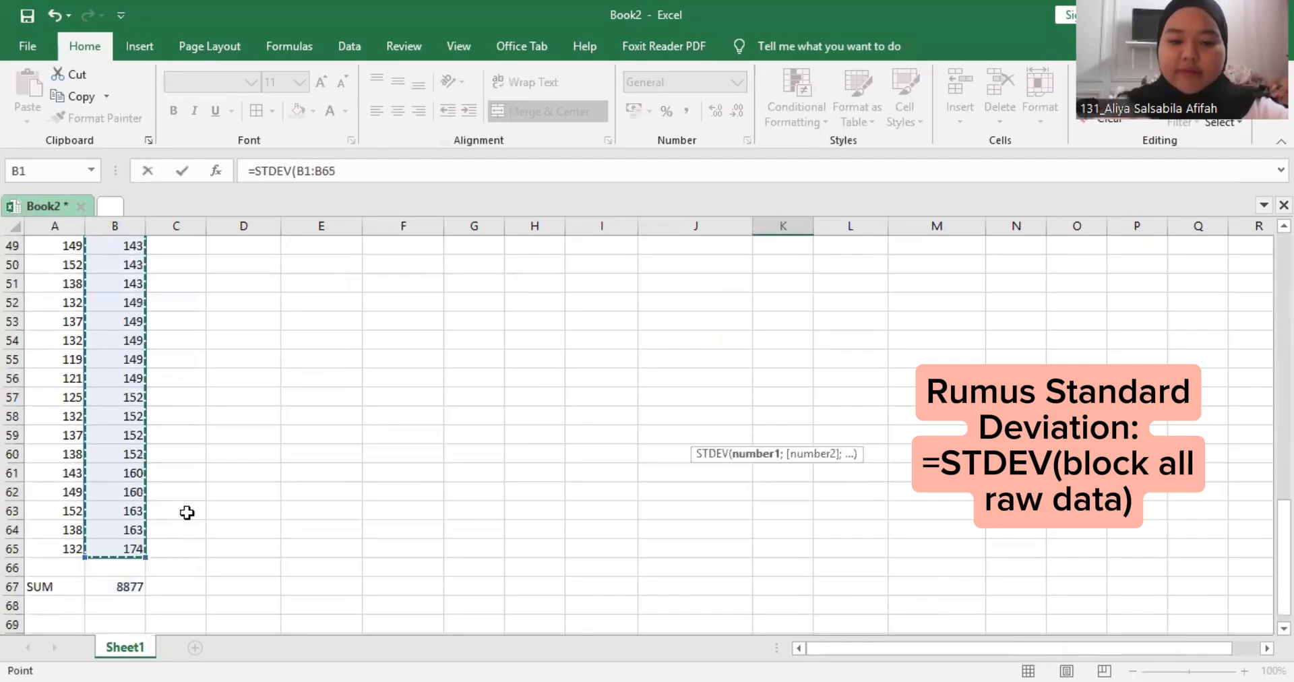
key(Return)
scroll(567, 290, up, 5)
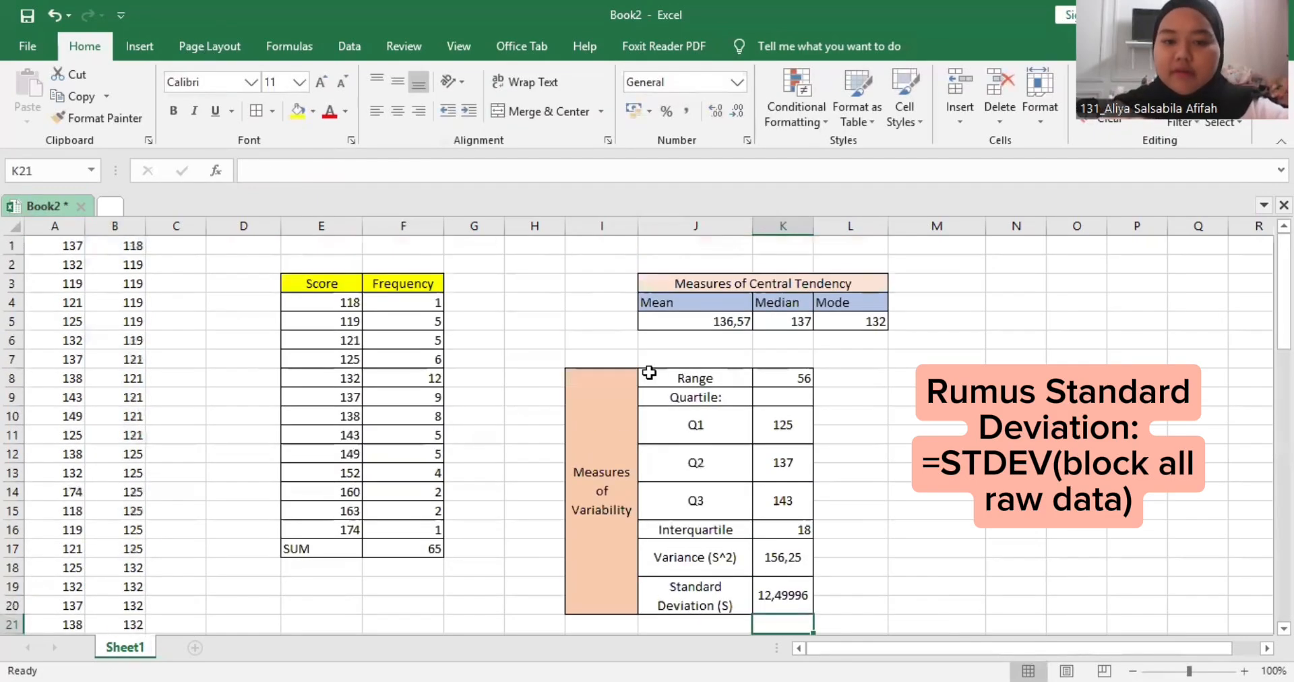
Step: Reduce the number format of the standard deviation in K19 to two decimal places
click(770, 479)
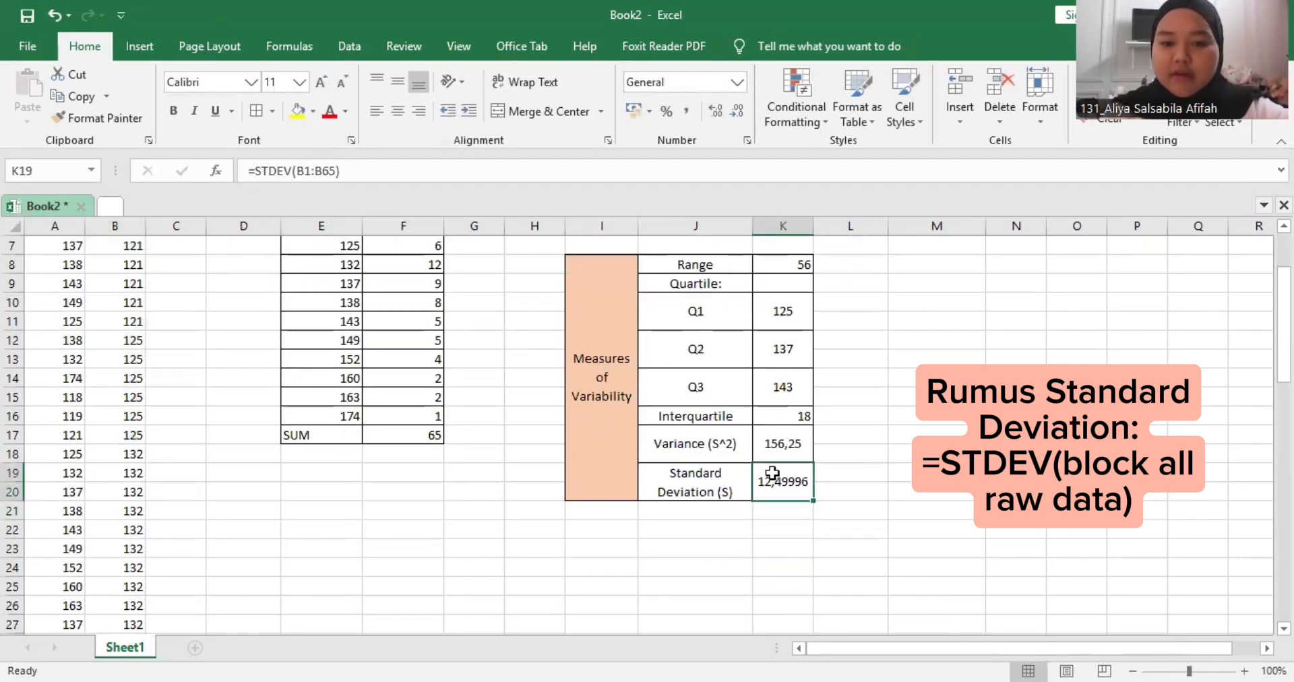
click(735, 112)
click(735, 112)
click(735, 112)
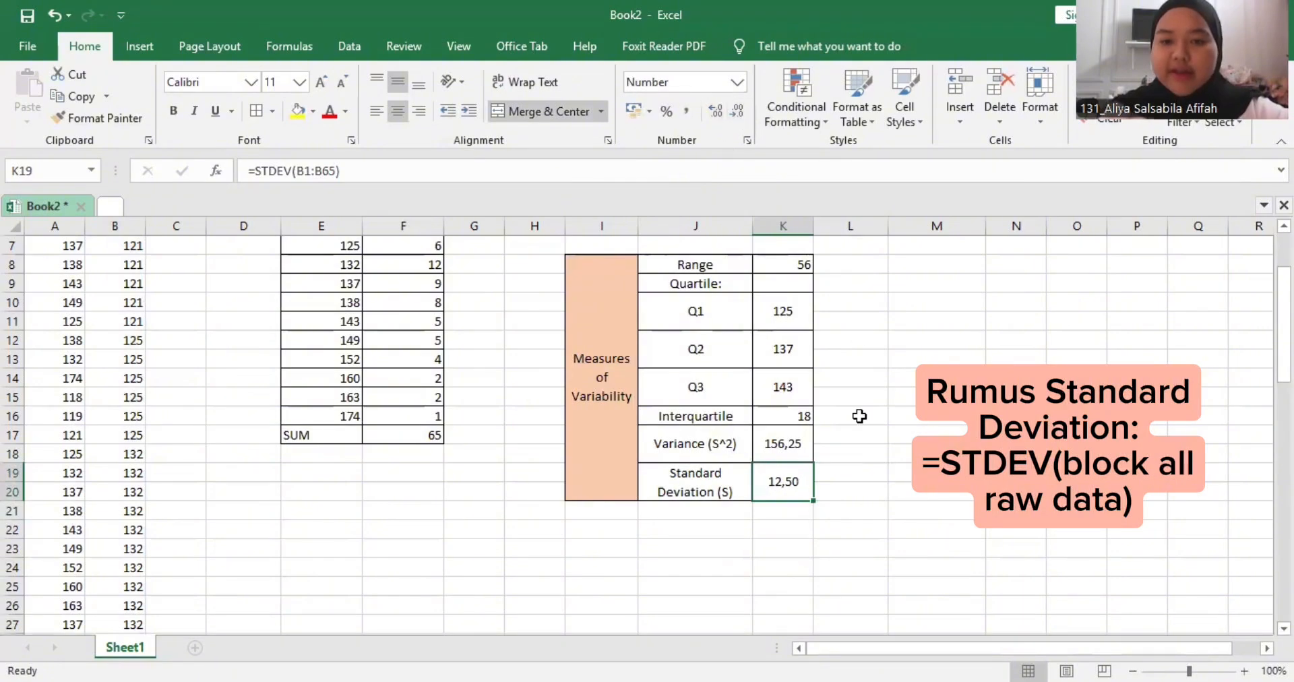
click(827, 483)
scroll(830, 386, up, 2)
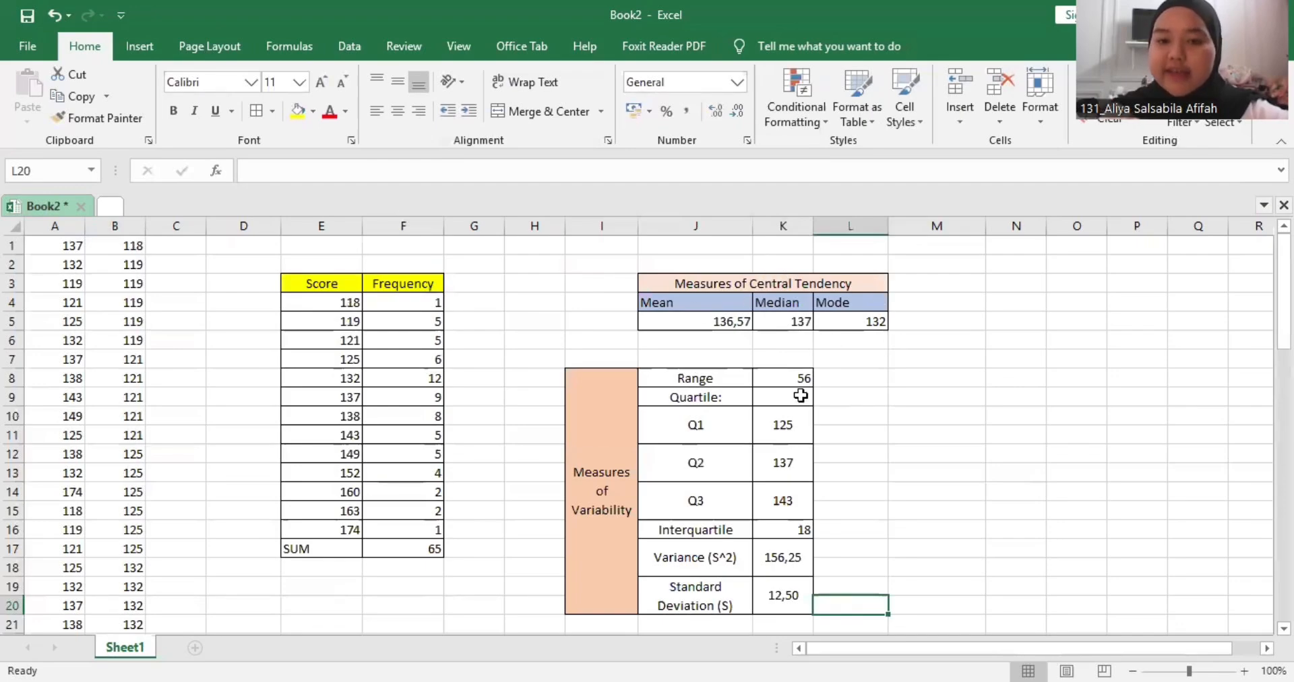
scroll(768, 407, down, 1)
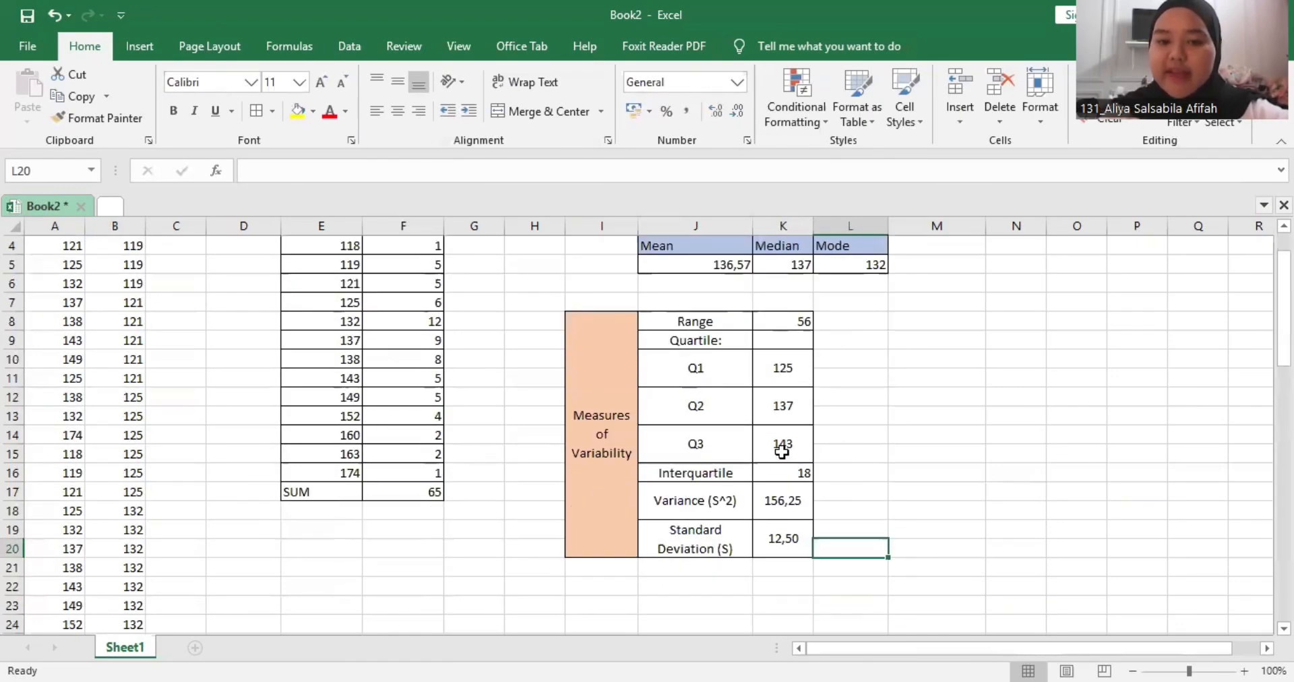
click(913, 457)
scroll(598, 427, up, 1)
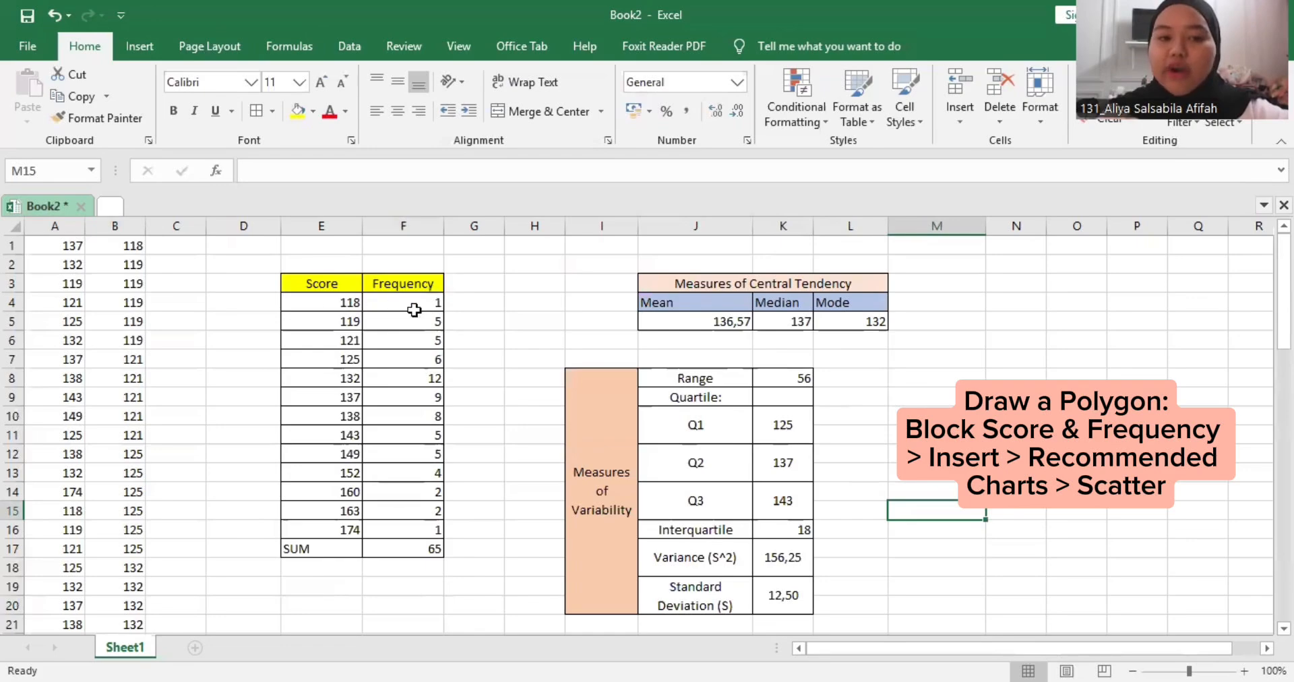
Step: Insert the recommended Scatter chart with connected points from the score and frequency values in E4:F16, leaving out the SUM row
drag(331, 299, 420, 524)
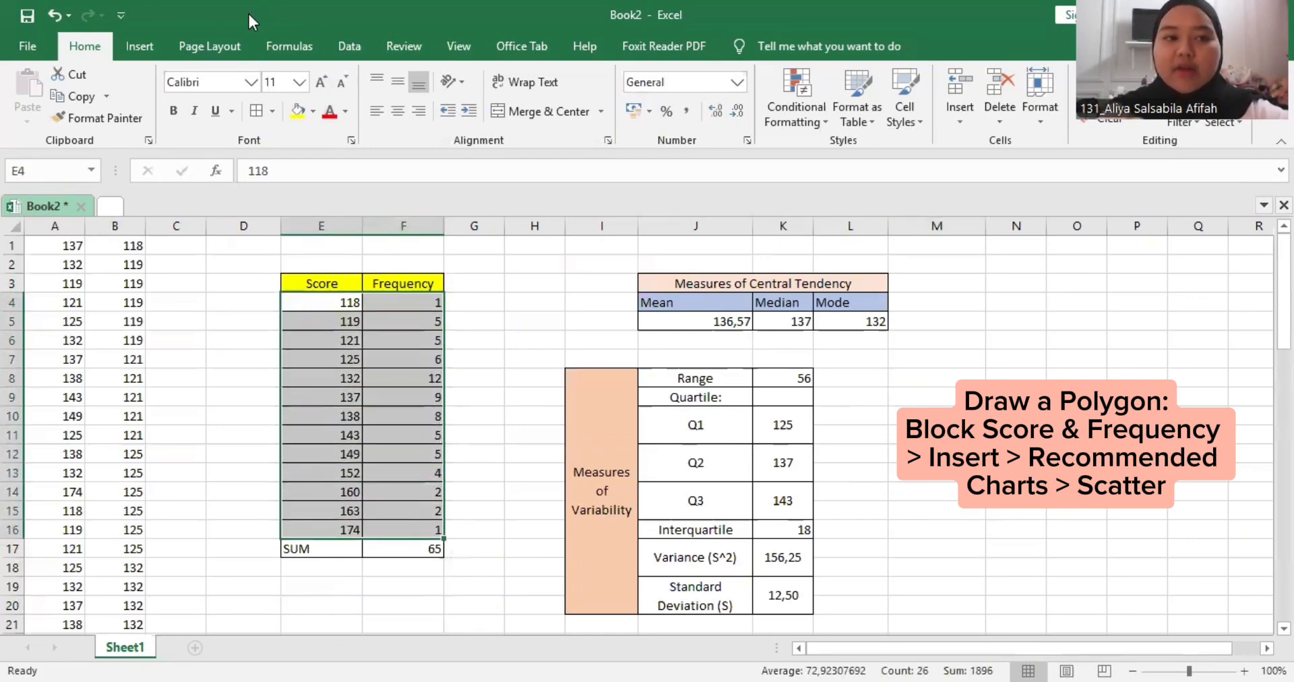
click(134, 42)
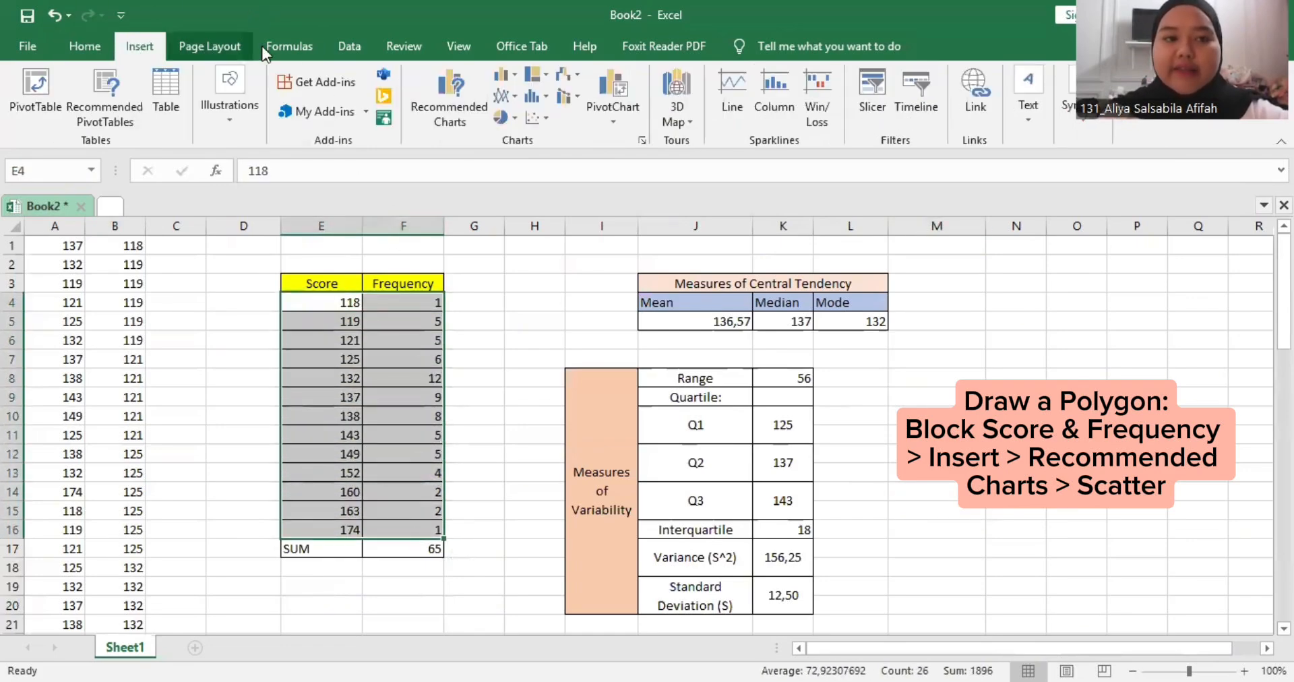
click(453, 91)
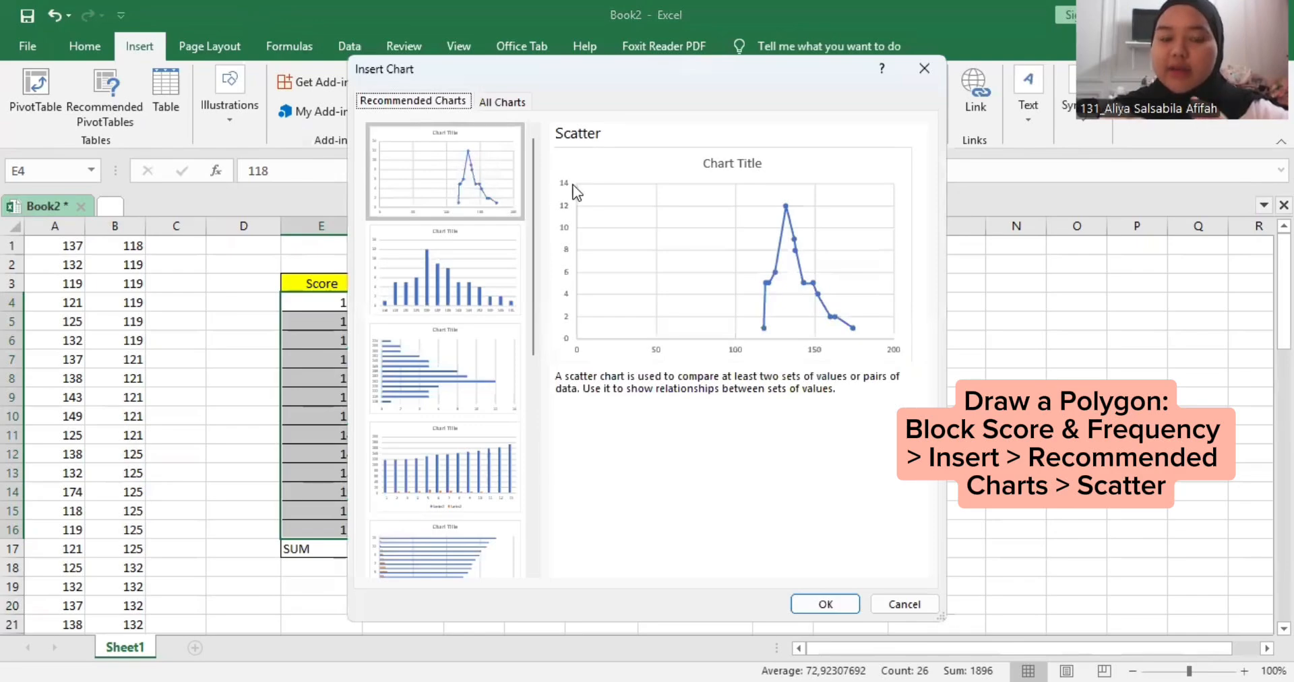
click(487, 164)
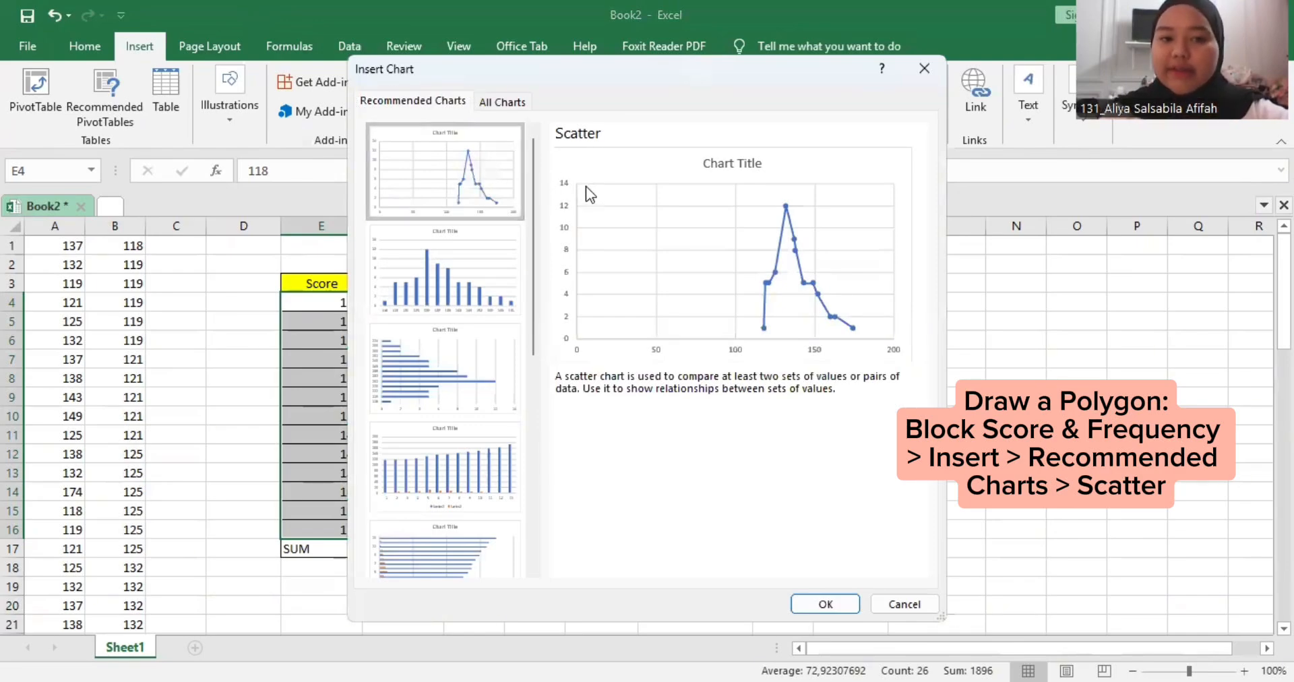
click(817, 604)
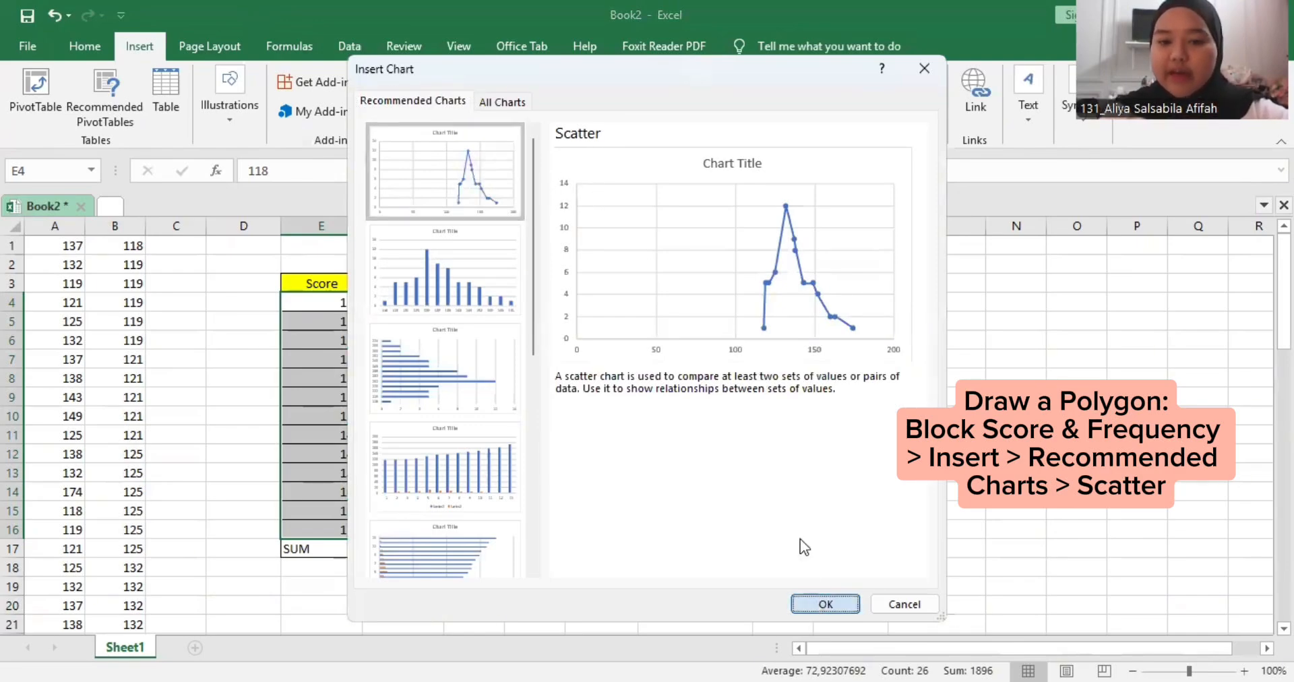
Step: Move the scatter chart below the frequency and variability tables so that it starts at about row 22 in column D
drag(740, 323, 856, 367)
scroll(778, 379, down, 1)
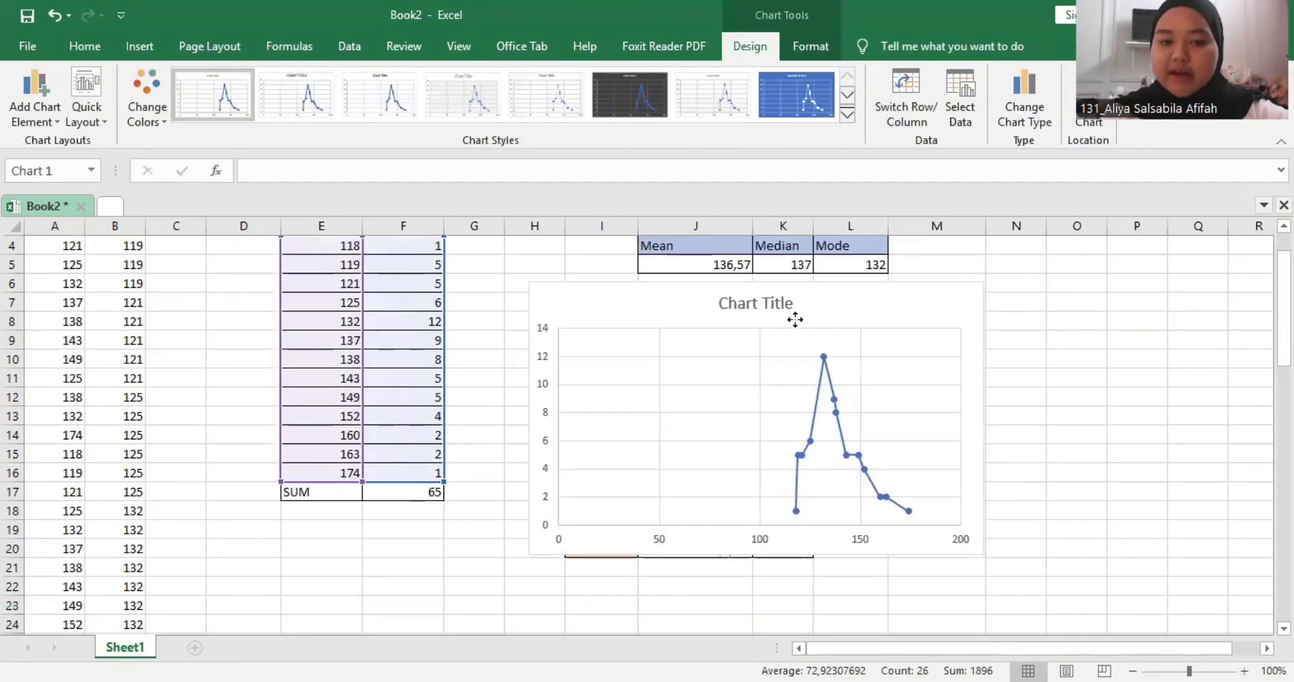
drag(795, 320, 736, 378)
scroll(751, 370, down, 3)
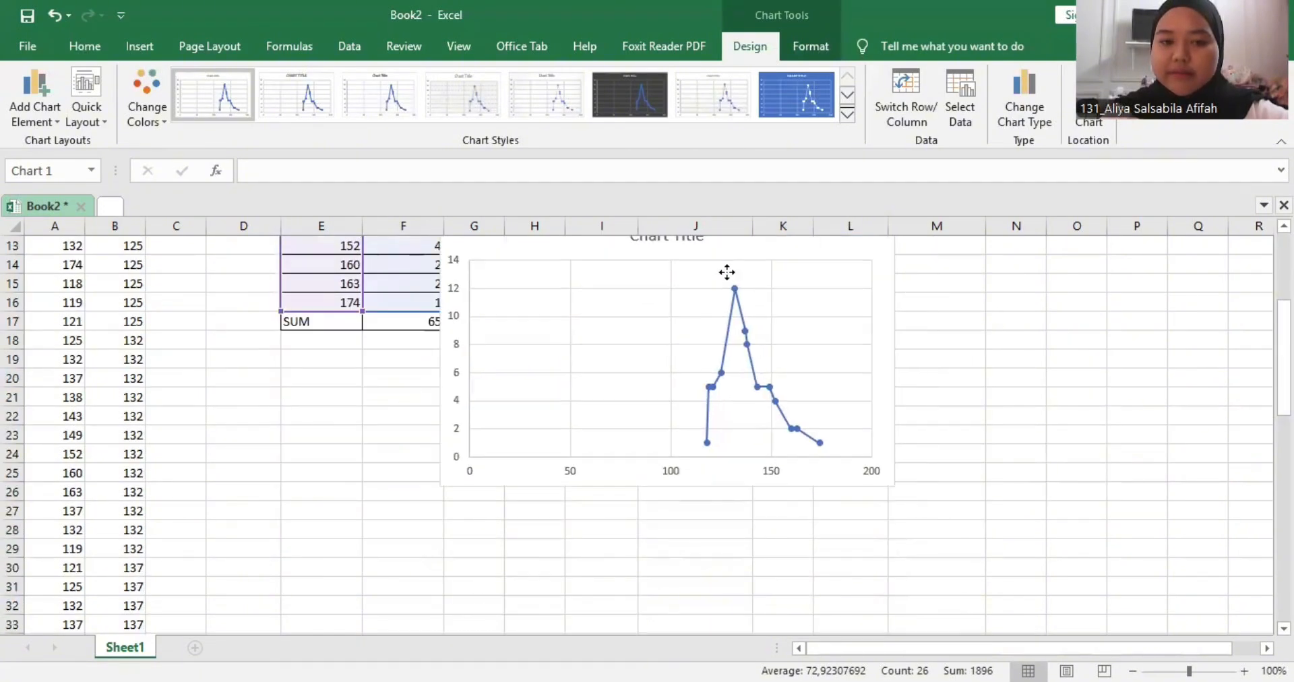
drag(727, 273, 530, 459)
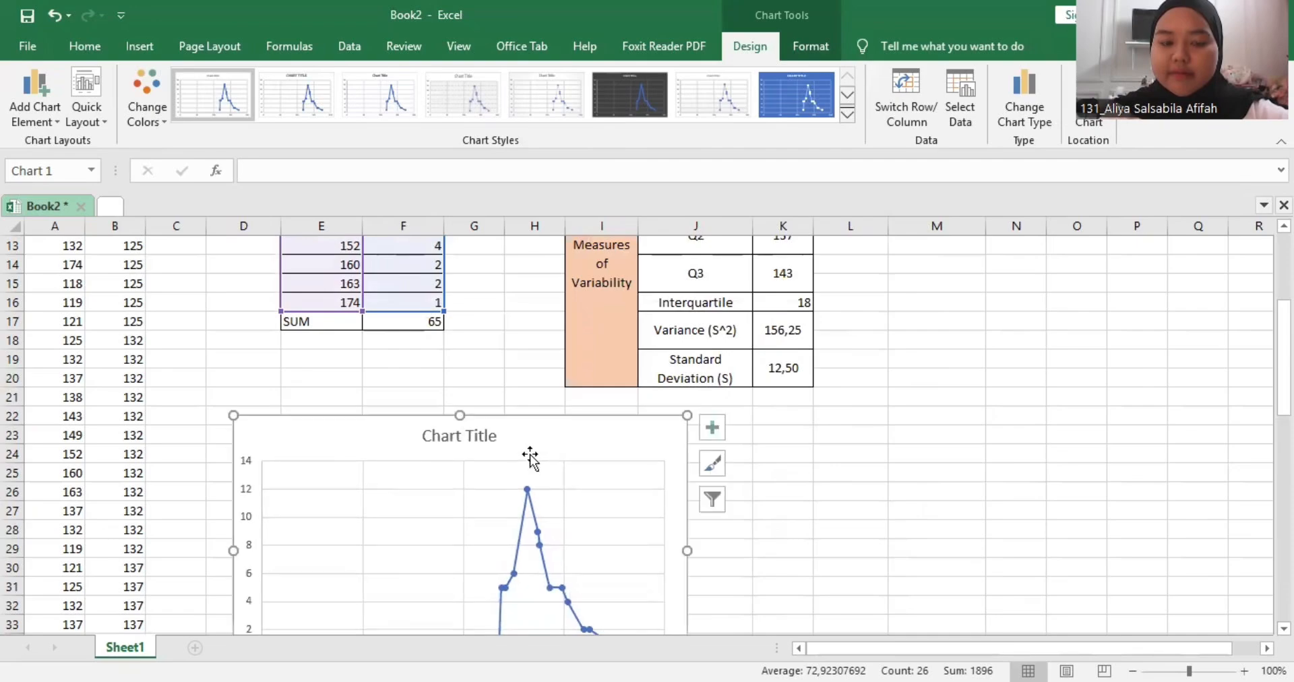
Step: Replace the placeholder title of the scatter chart with "Polygon" and close the title formatting options
click(495, 437)
double_click(496, 439)
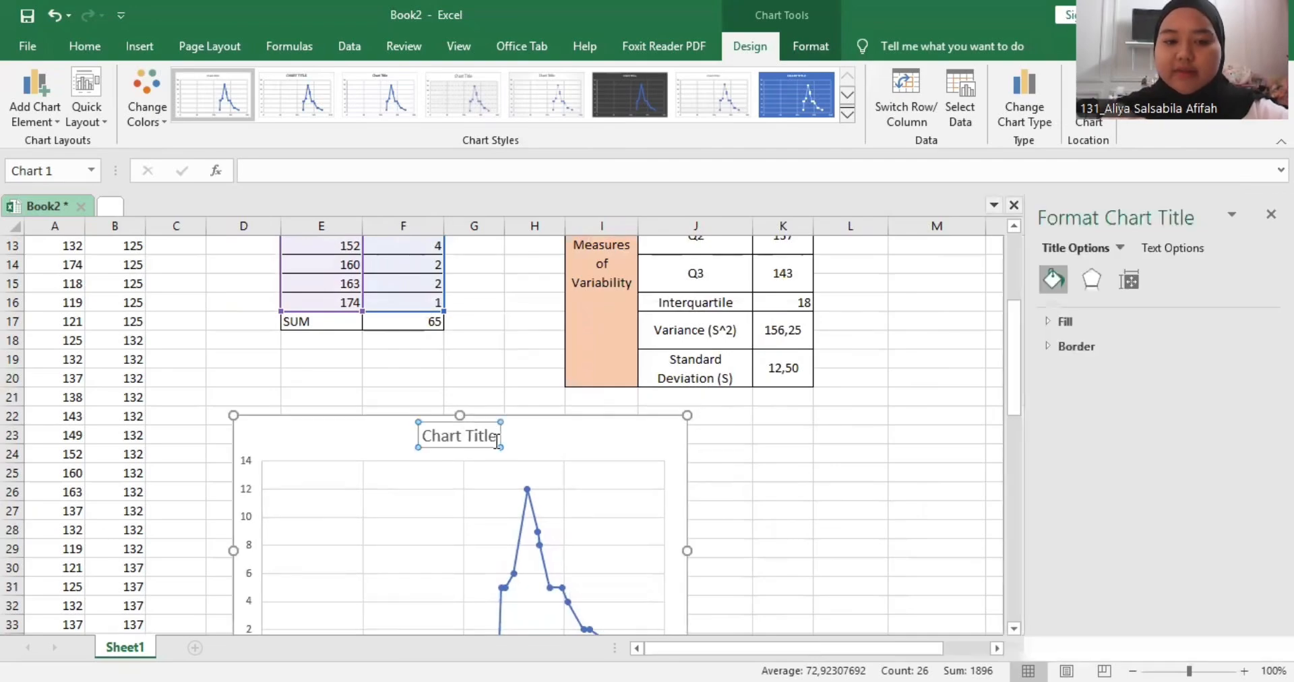
key(BackSpace)
key(BackSpace)
key(BackSpace)
key(BackSpace)
key(BackSpace)
key(BackSpace)
key(BackSpace)
key(BackSpace)
key(BackSpace)
key(BackSpace)
key(BackSpace)
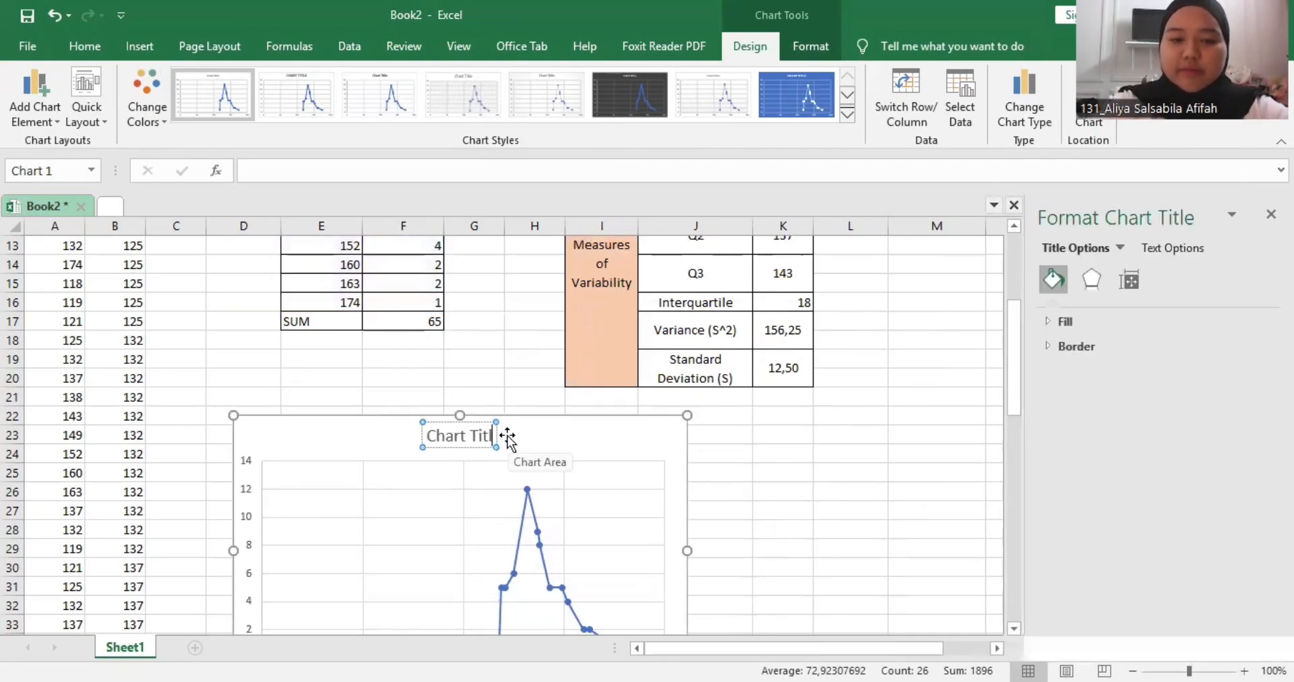
text(Polygon)
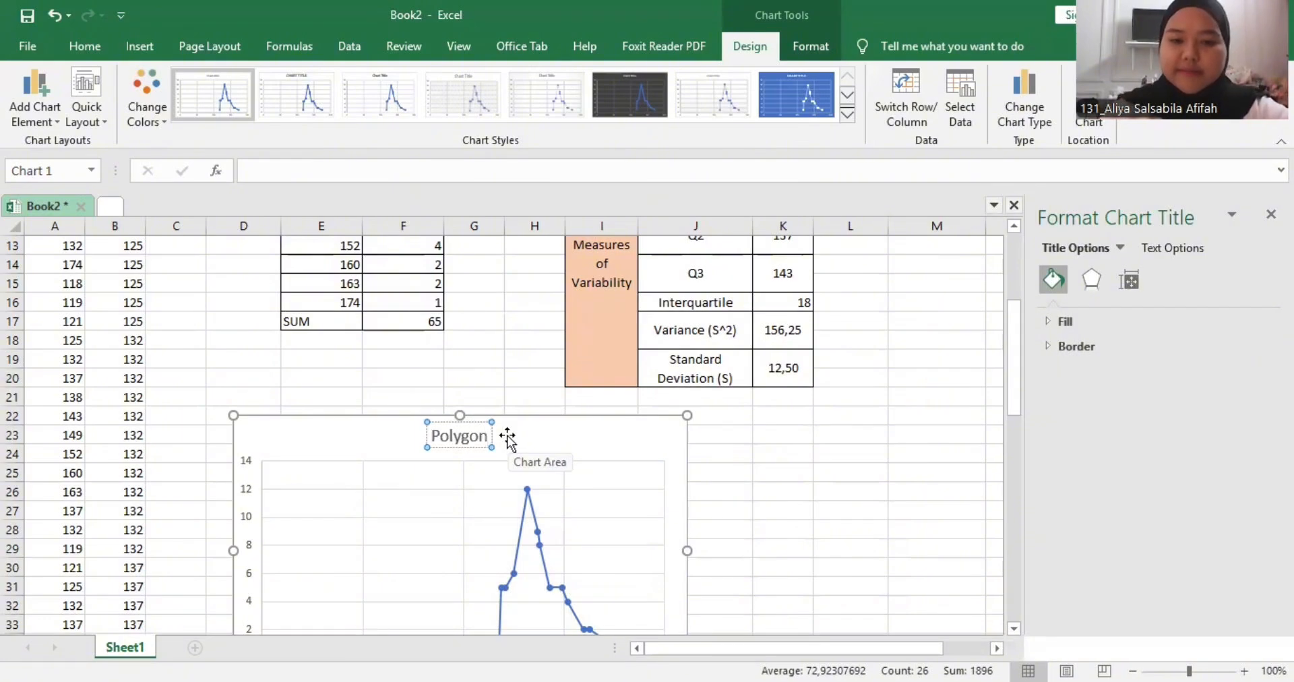
click(747, 479)
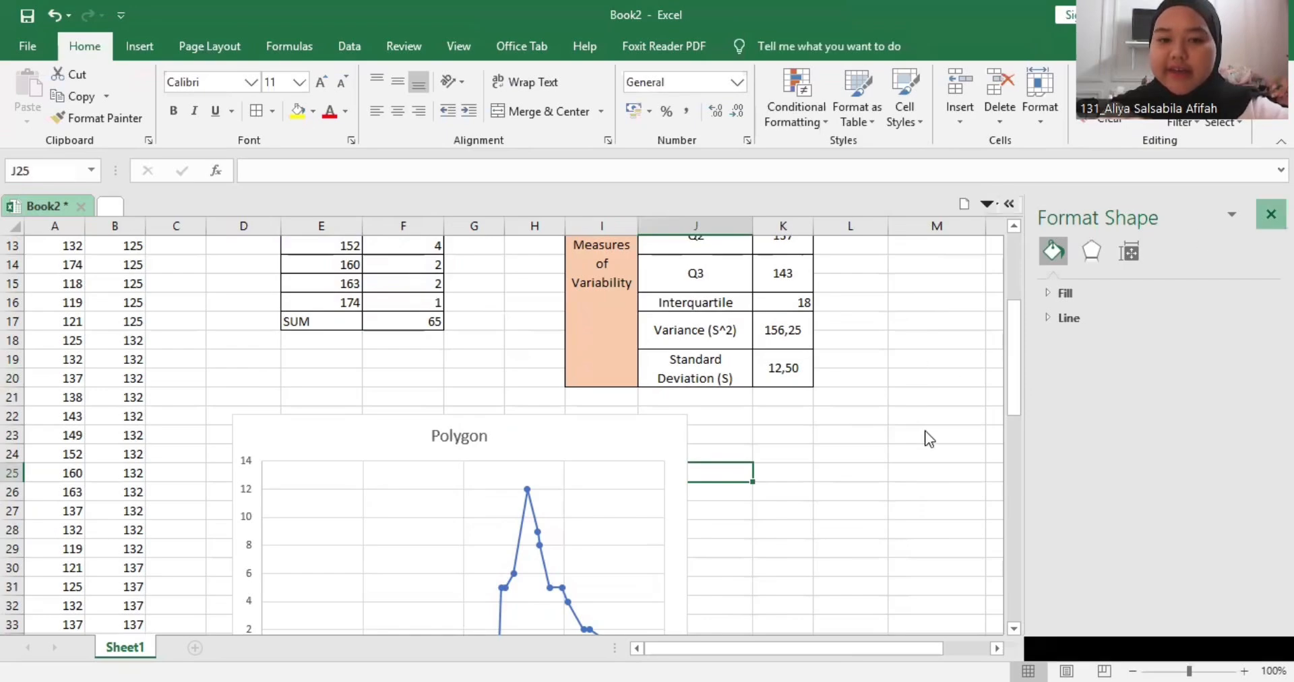
scroll(856, 442, down, 1)
click(526, 468)
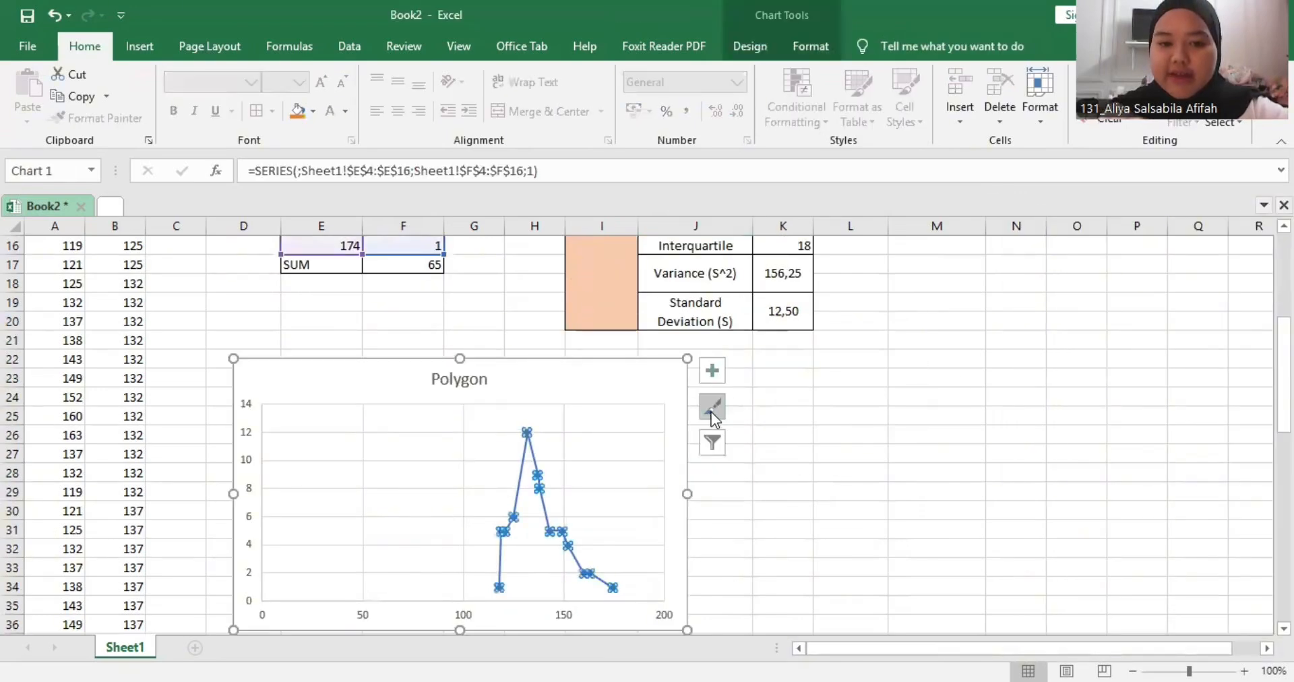
click(710, 410)
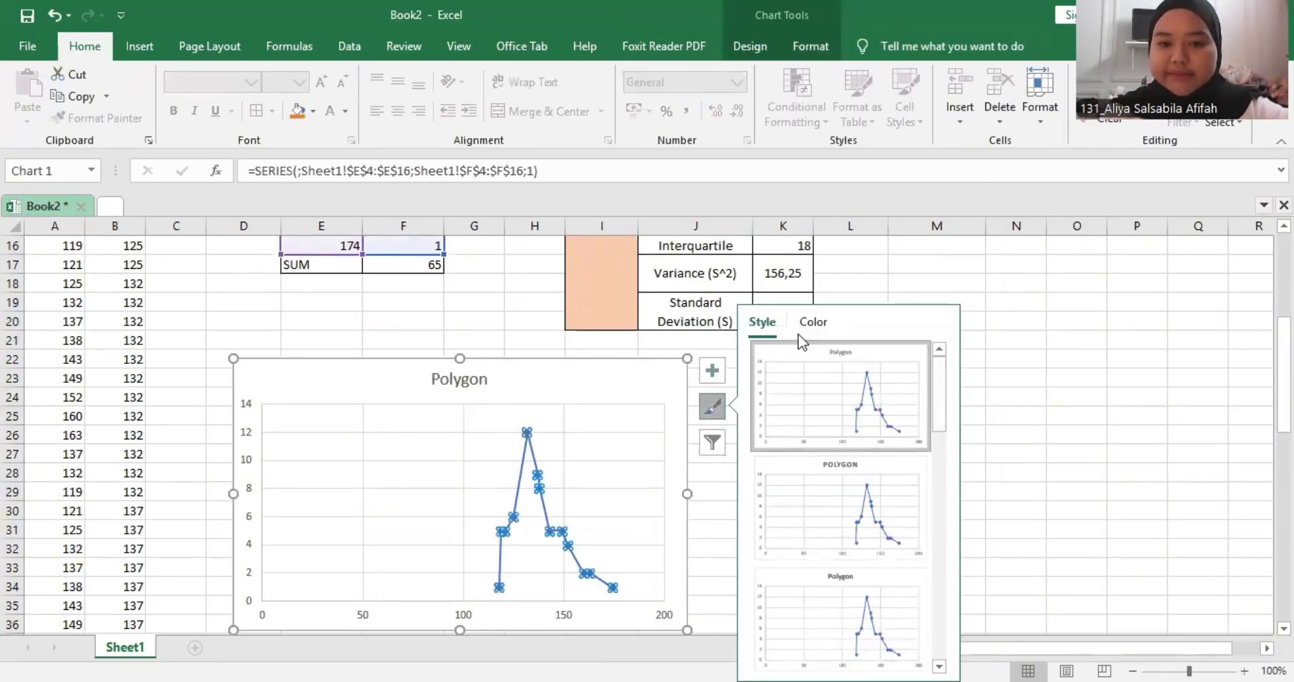
click(809, 323)
click(719, 443)
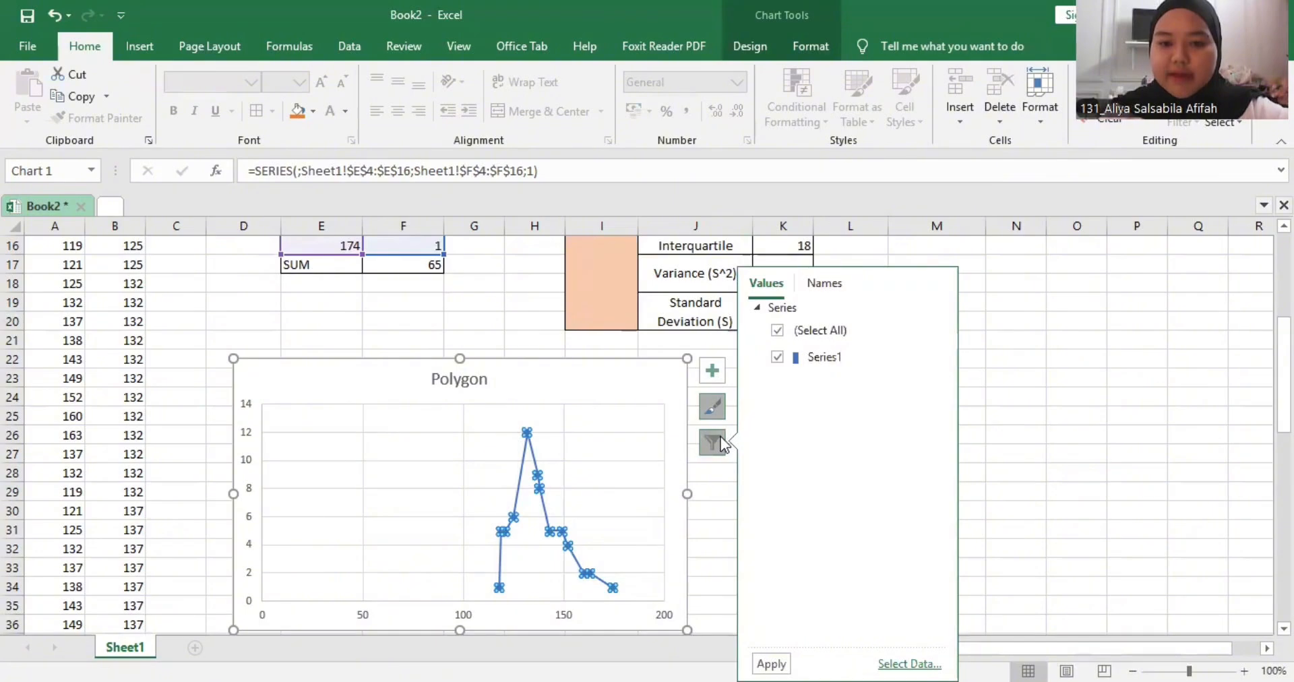
click(807, 292)
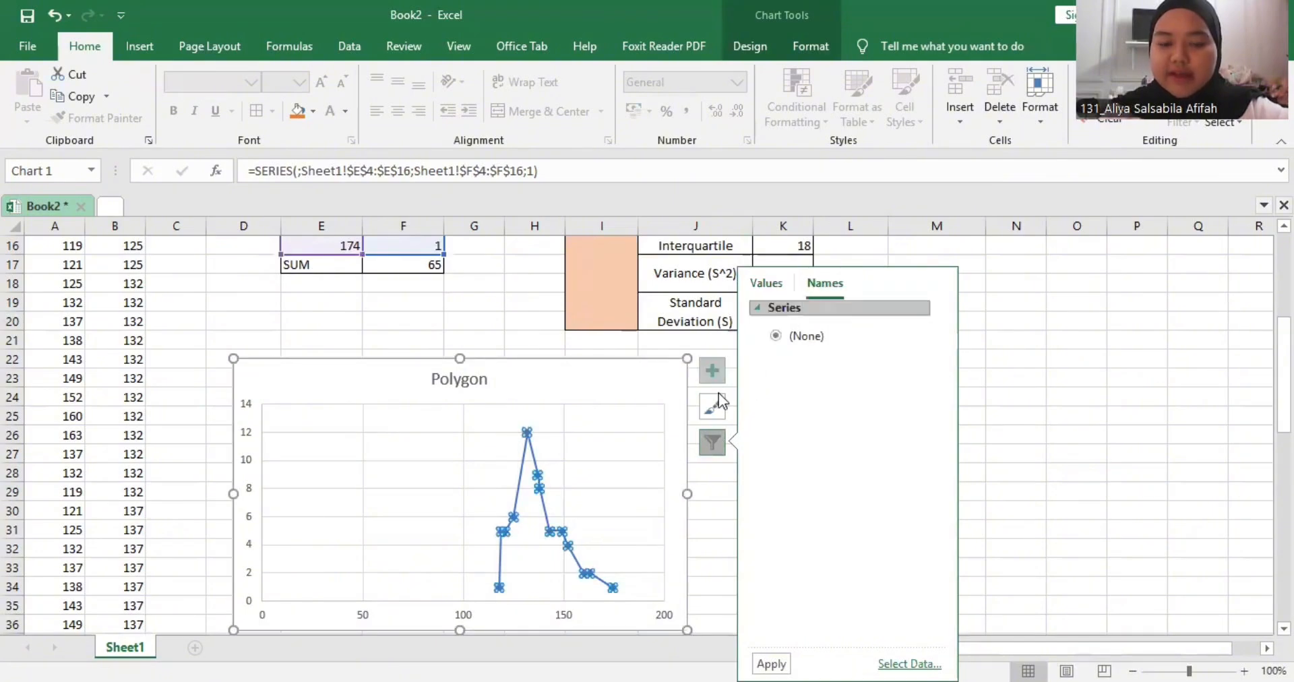
click(733, 380)
scroll(762, 445, down, 1)
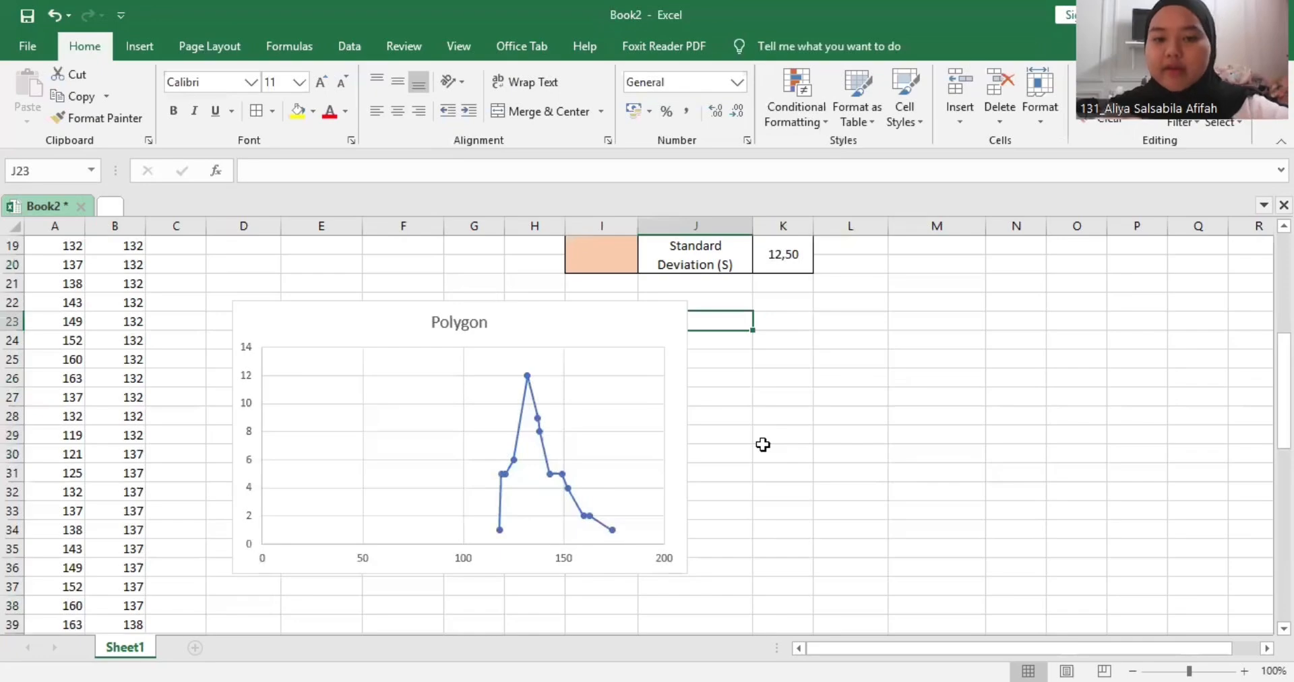
click(903, 398)
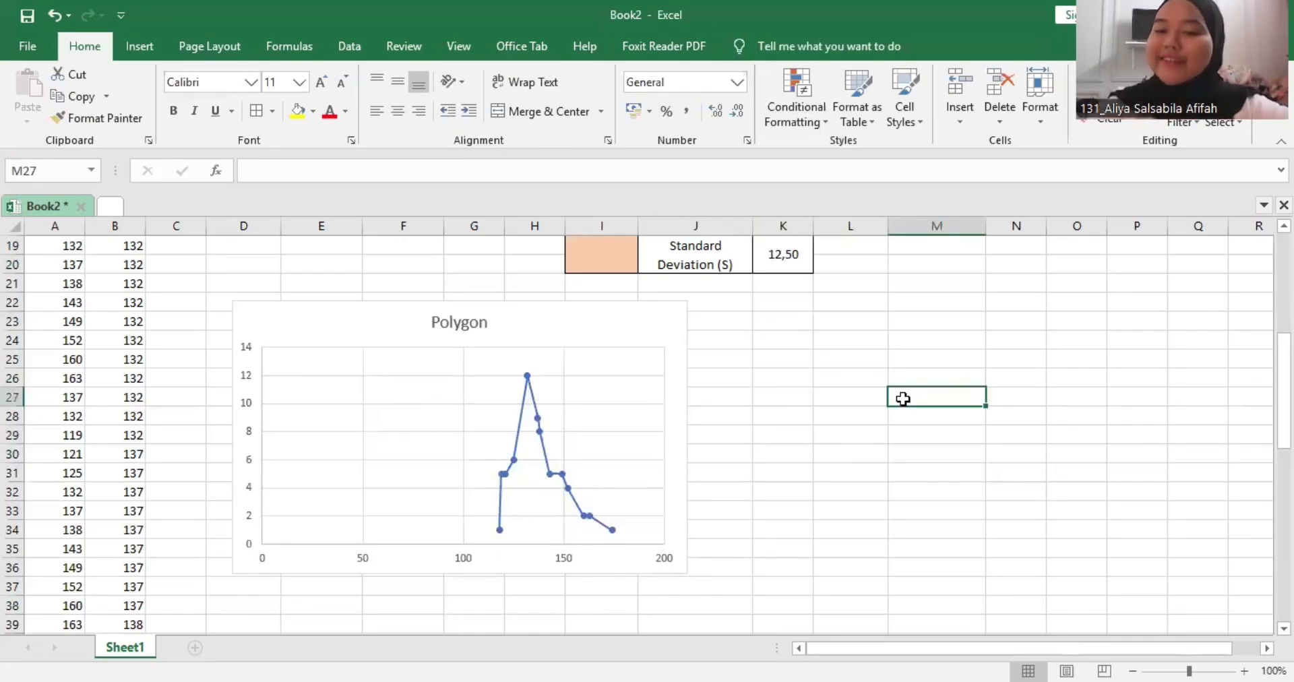